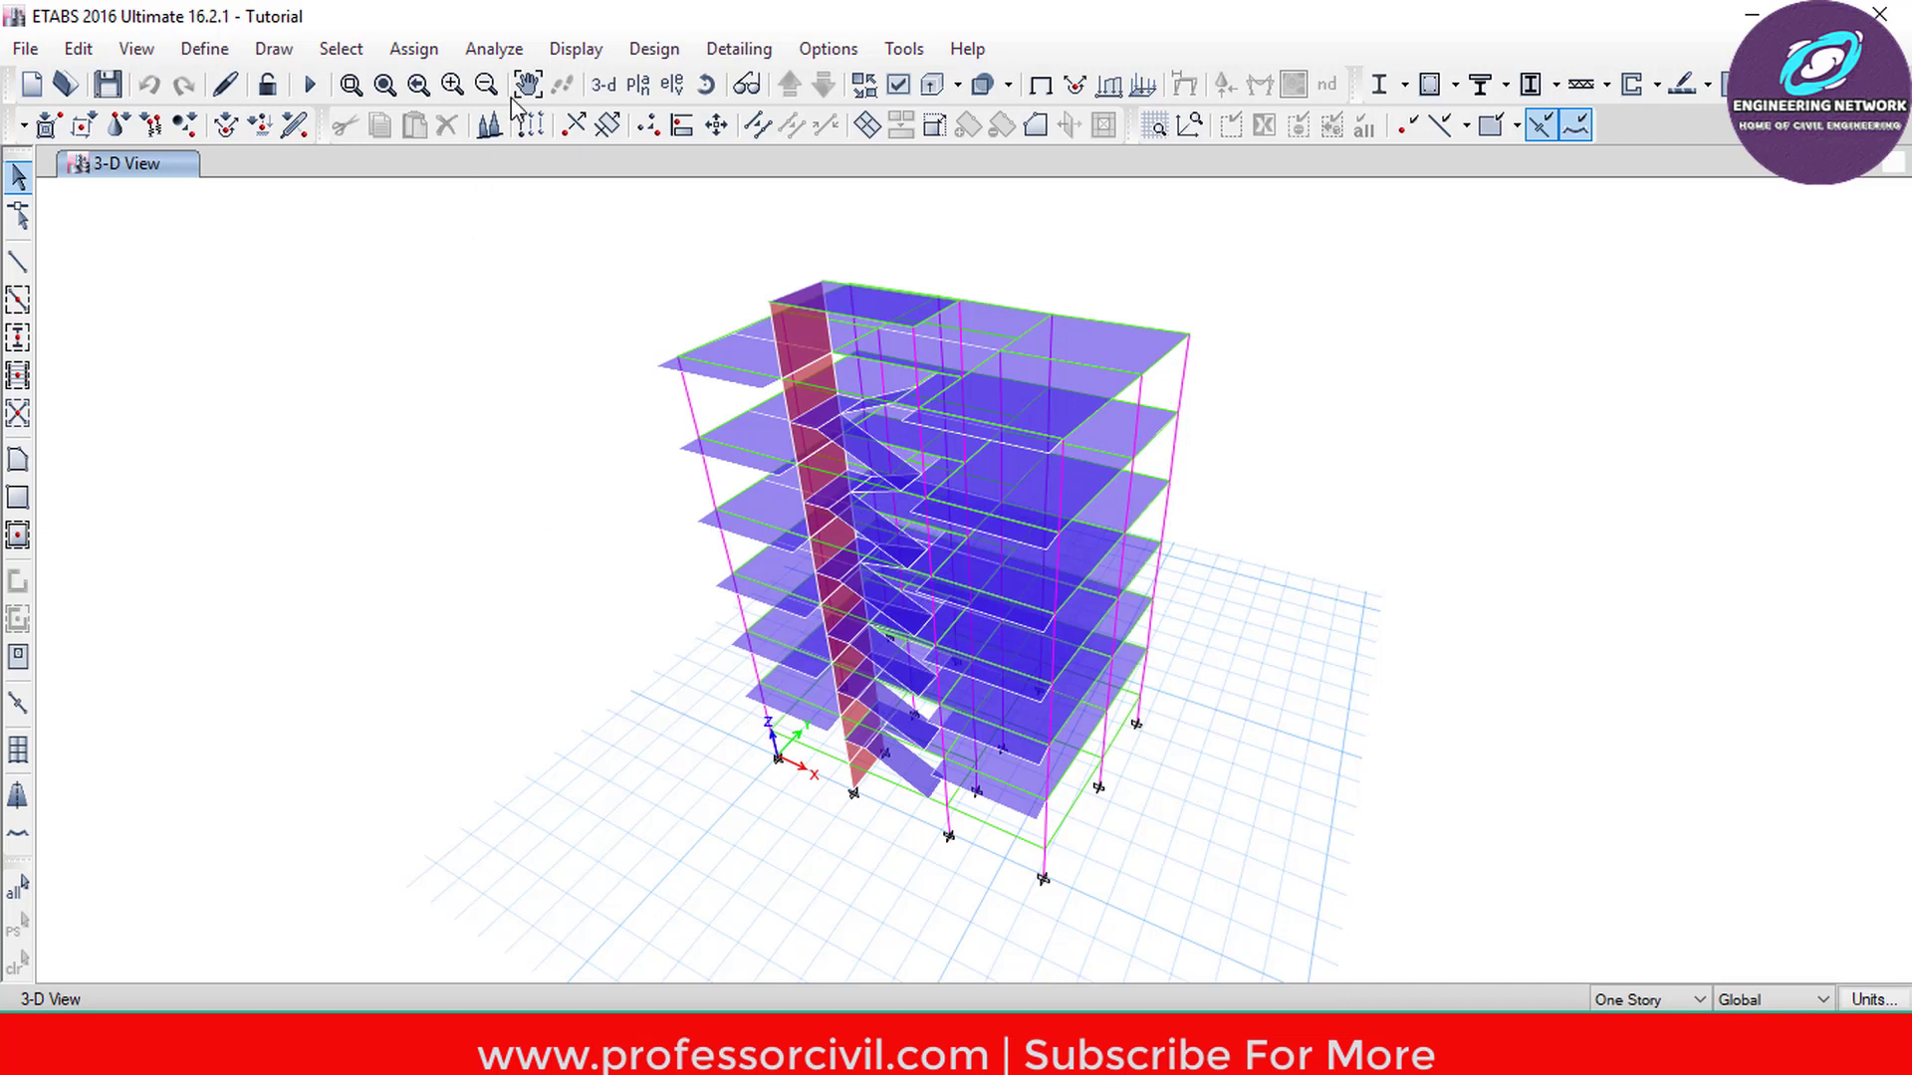
- Run a model check with all joint, frame, shell and other checks selected, toggle the Joint Story Assignment fix, and close the report
left_click(510, 42)
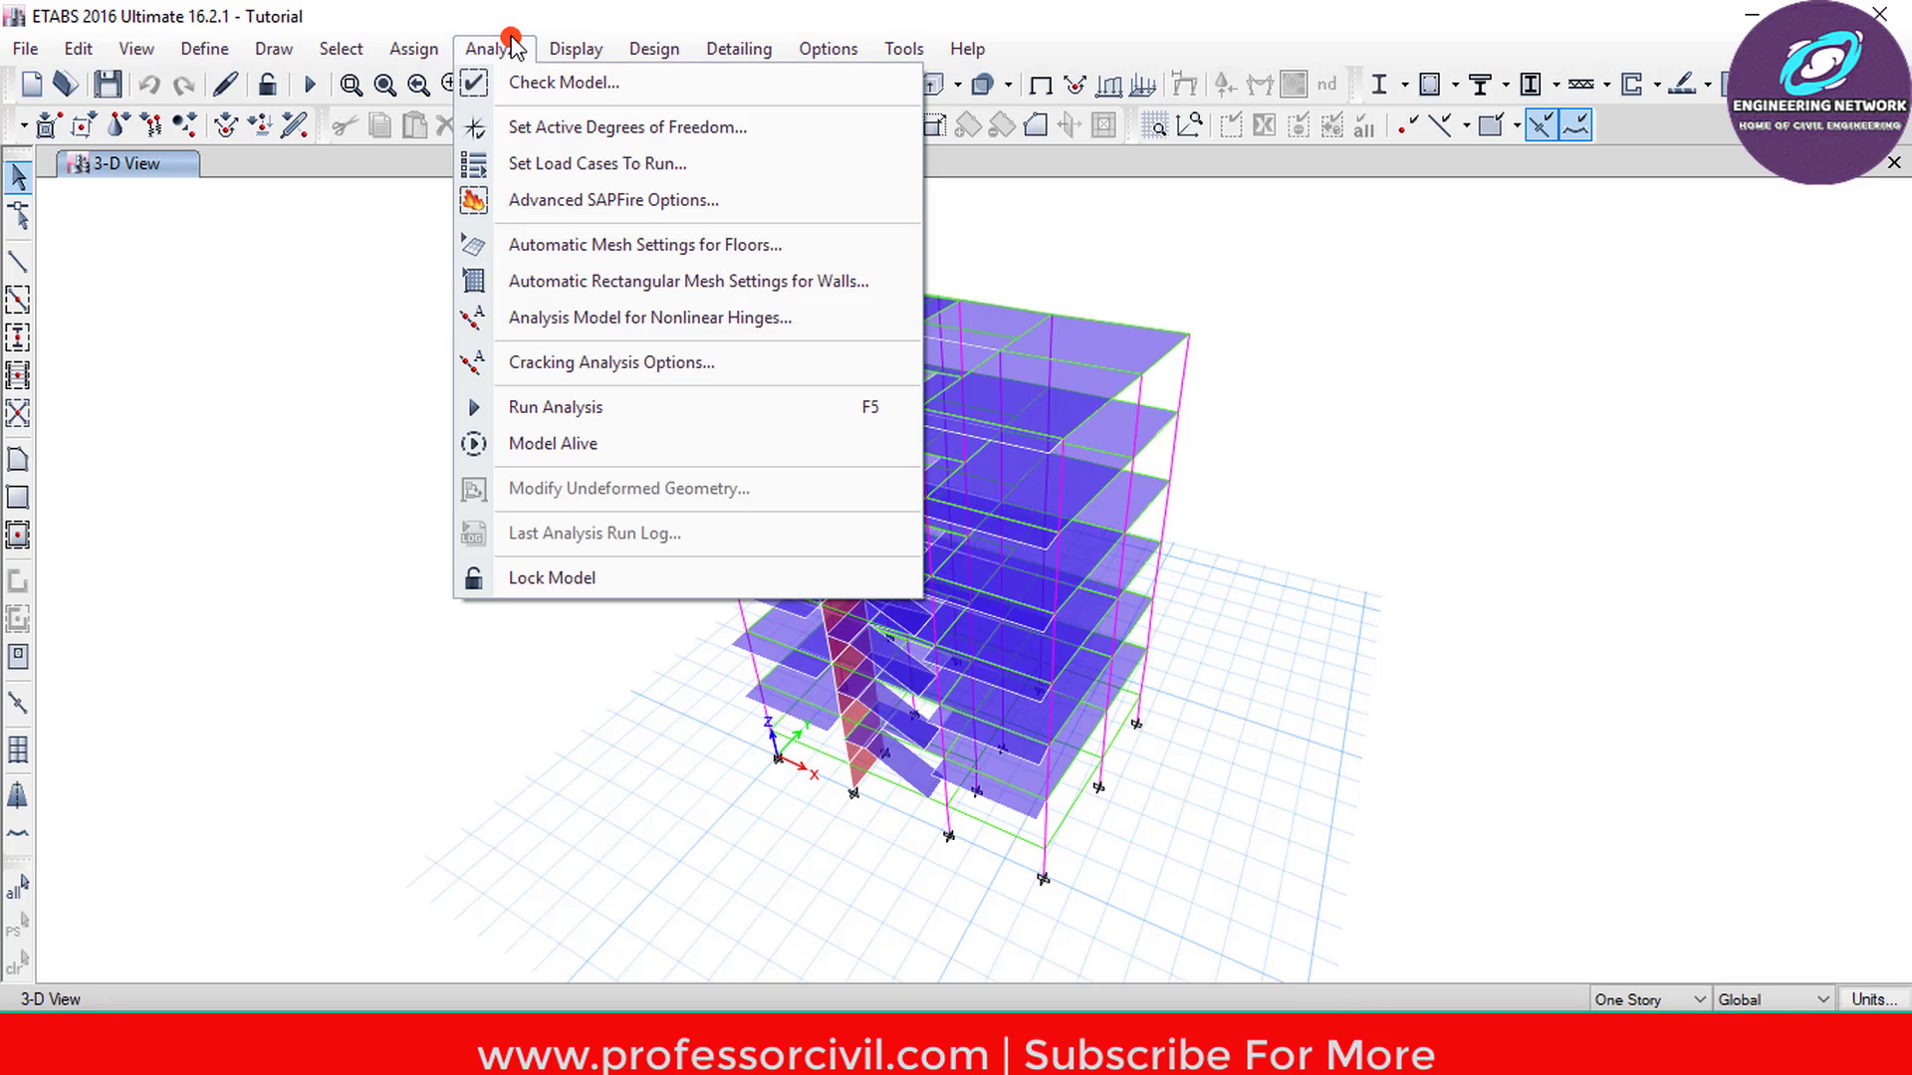
left_click(580, 84)
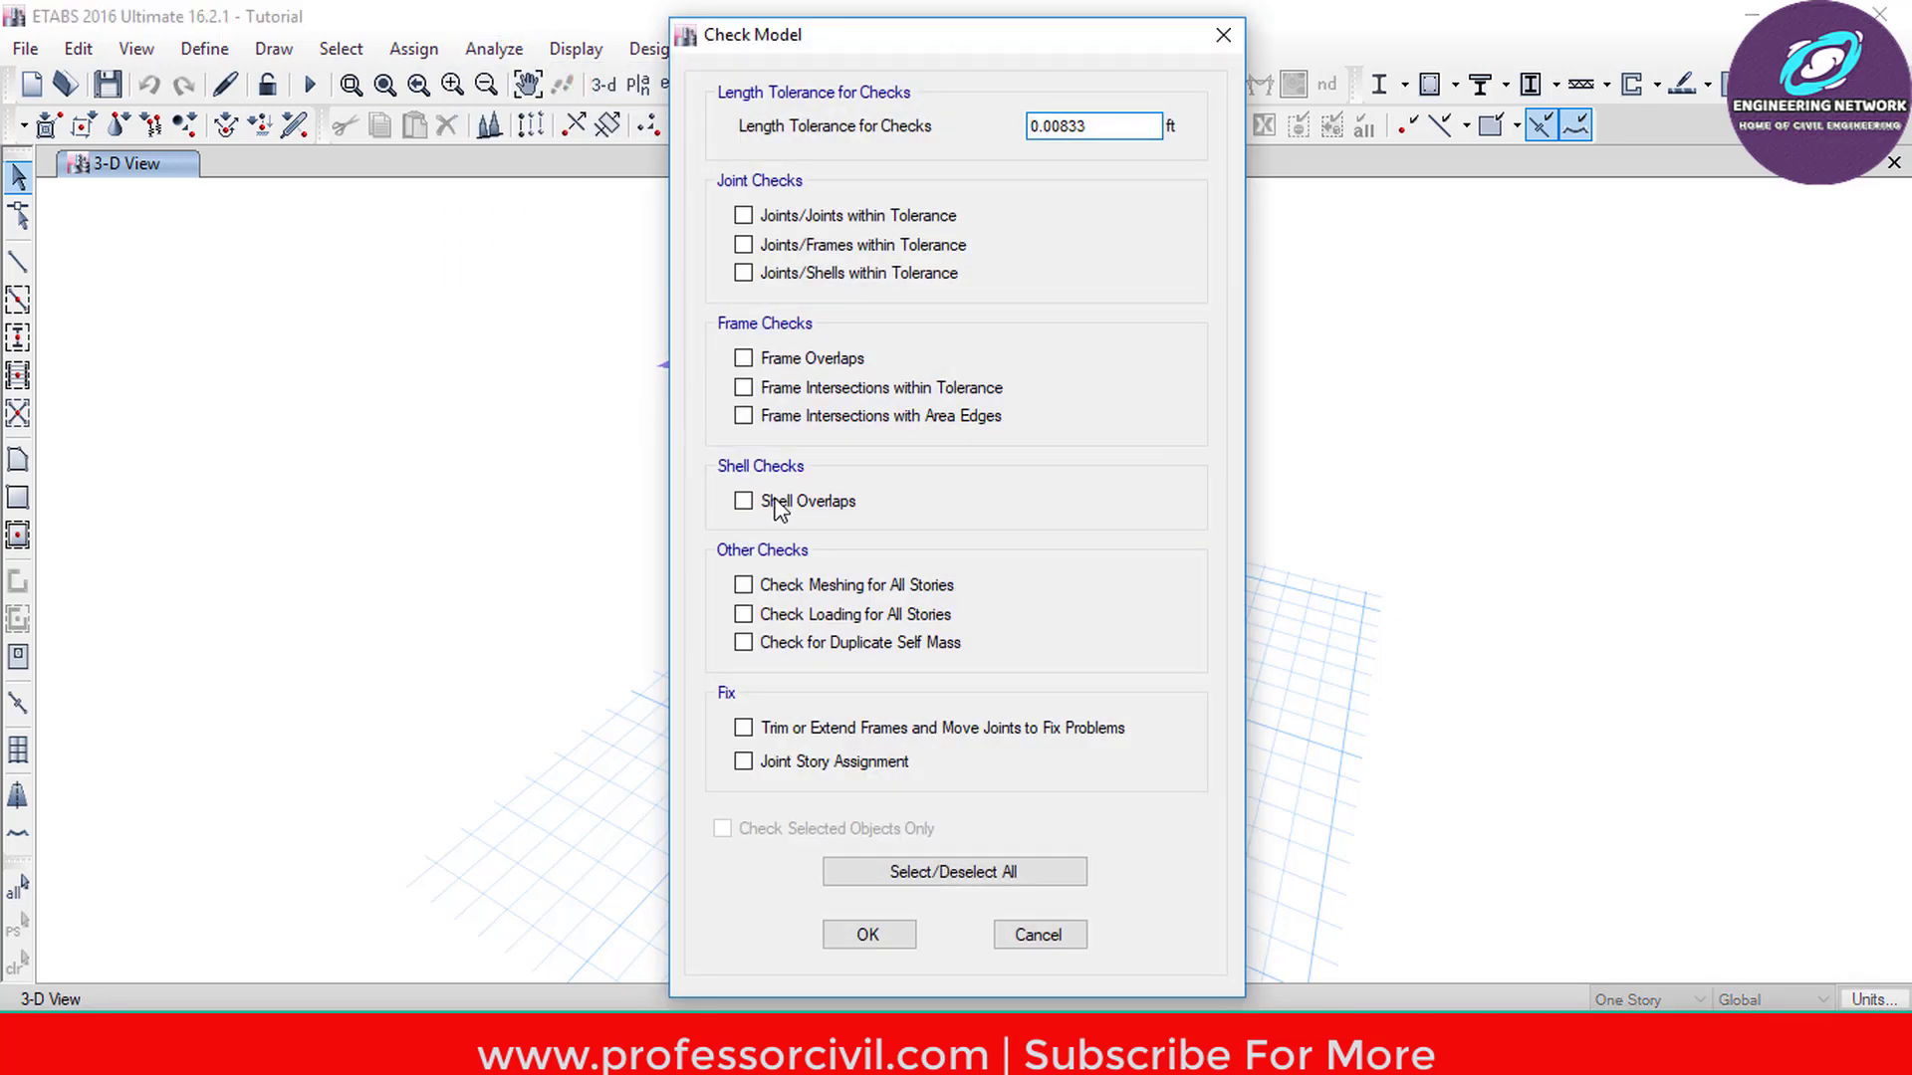
left_click(899, 873)
left_click(743, 763)
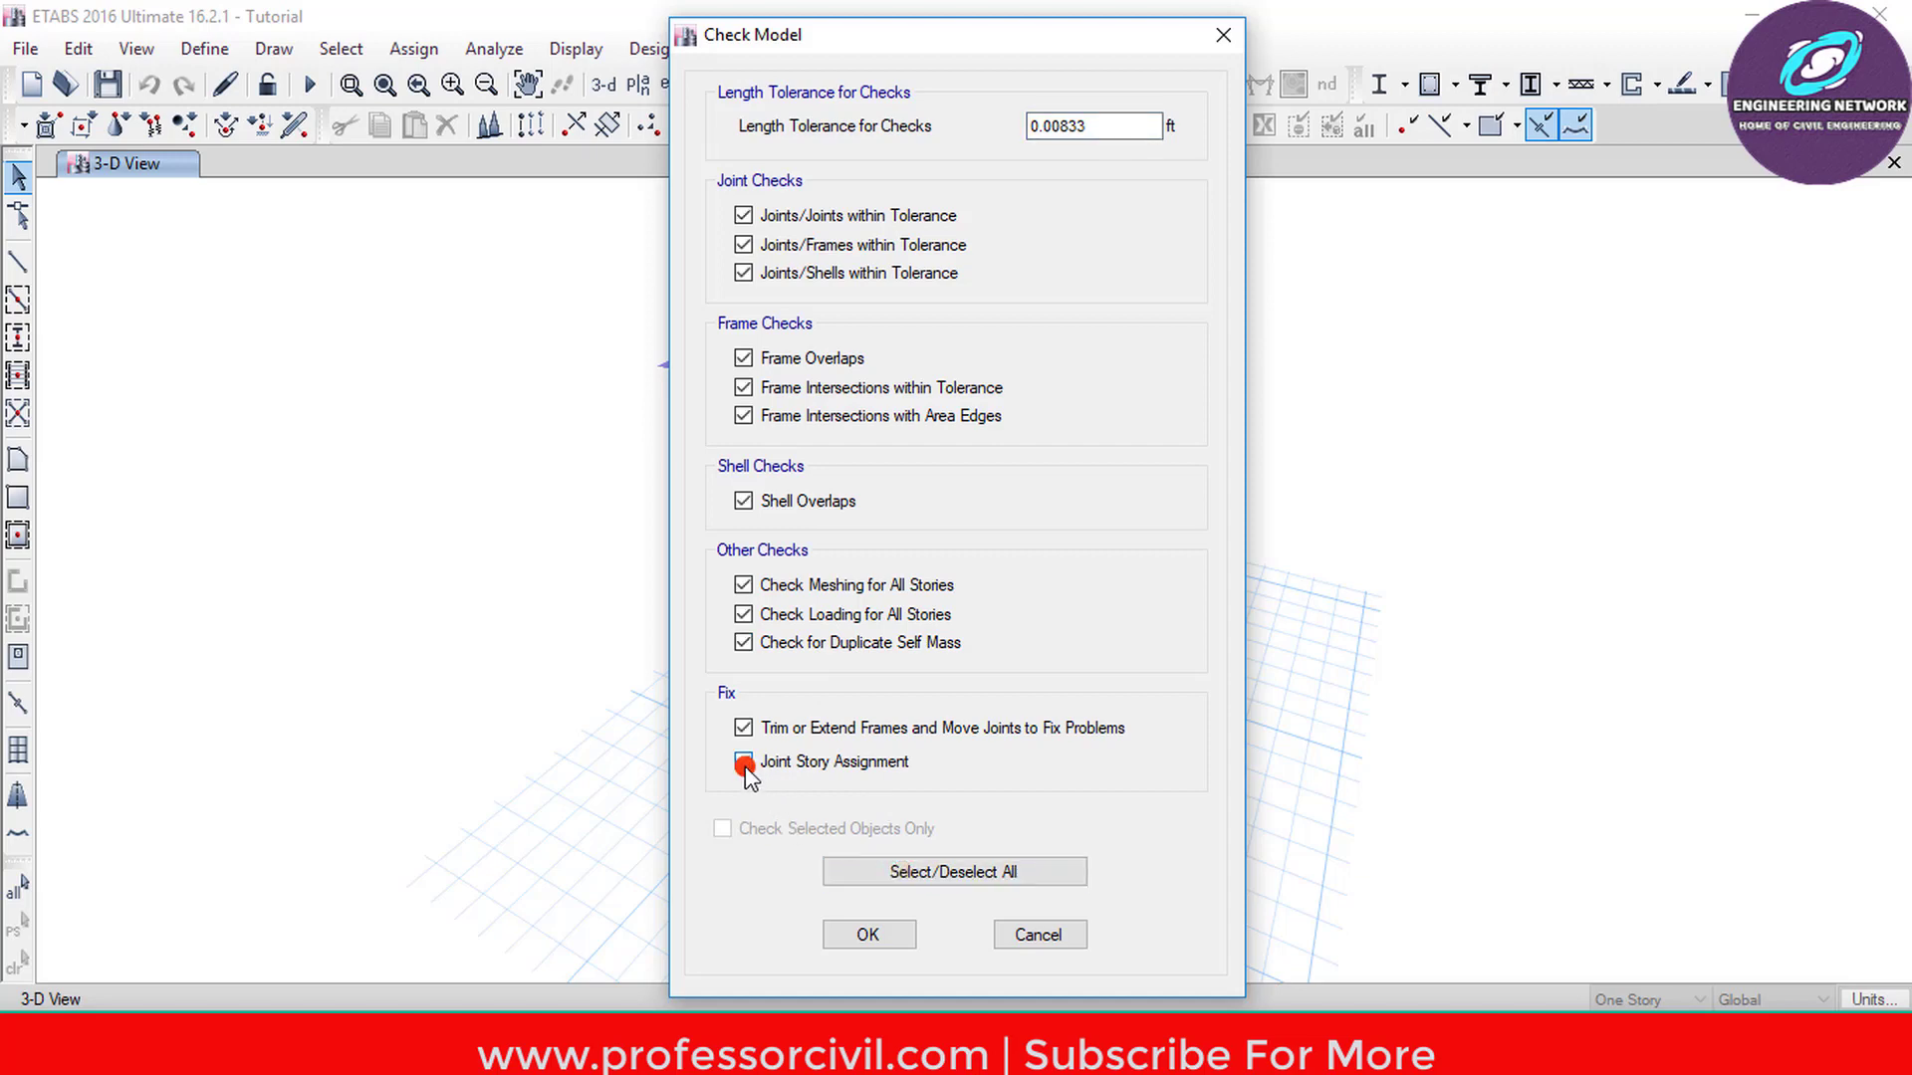
left_click(862, 936)
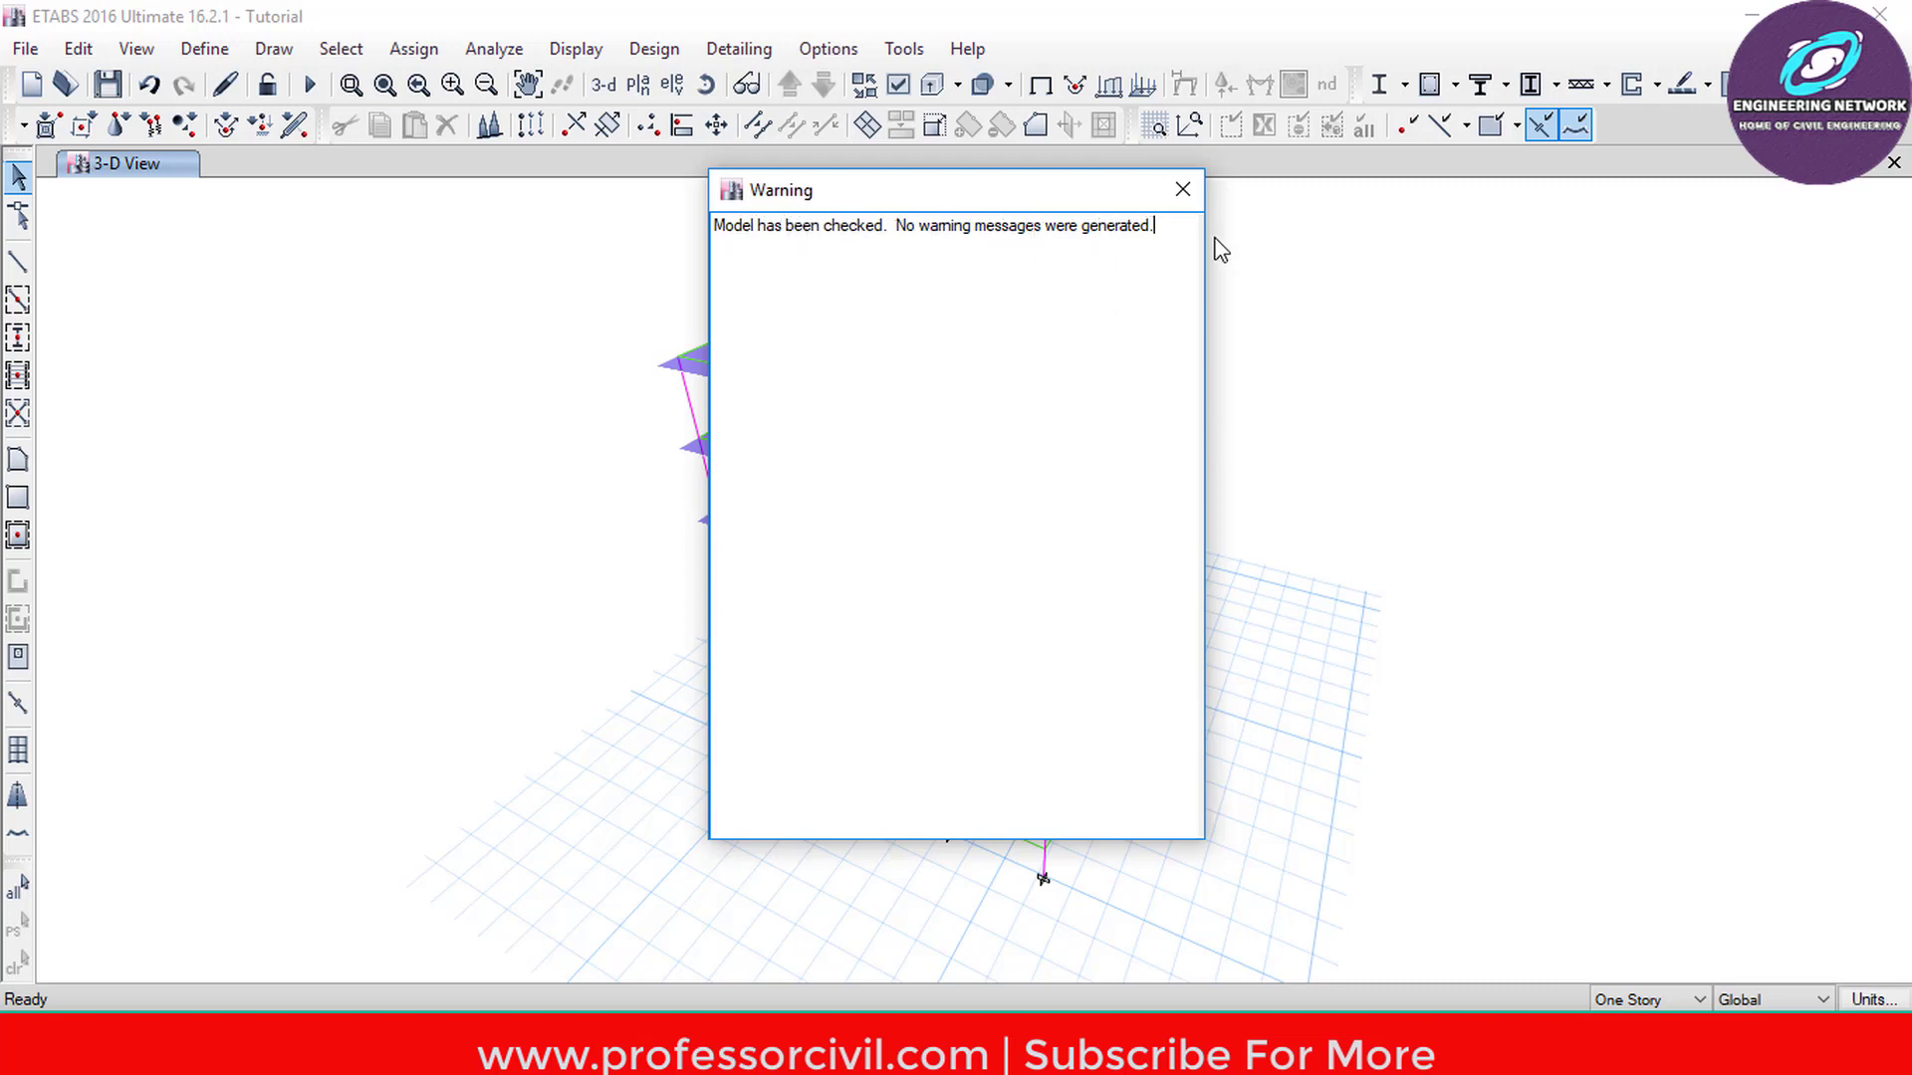
left_click(1171, 193)
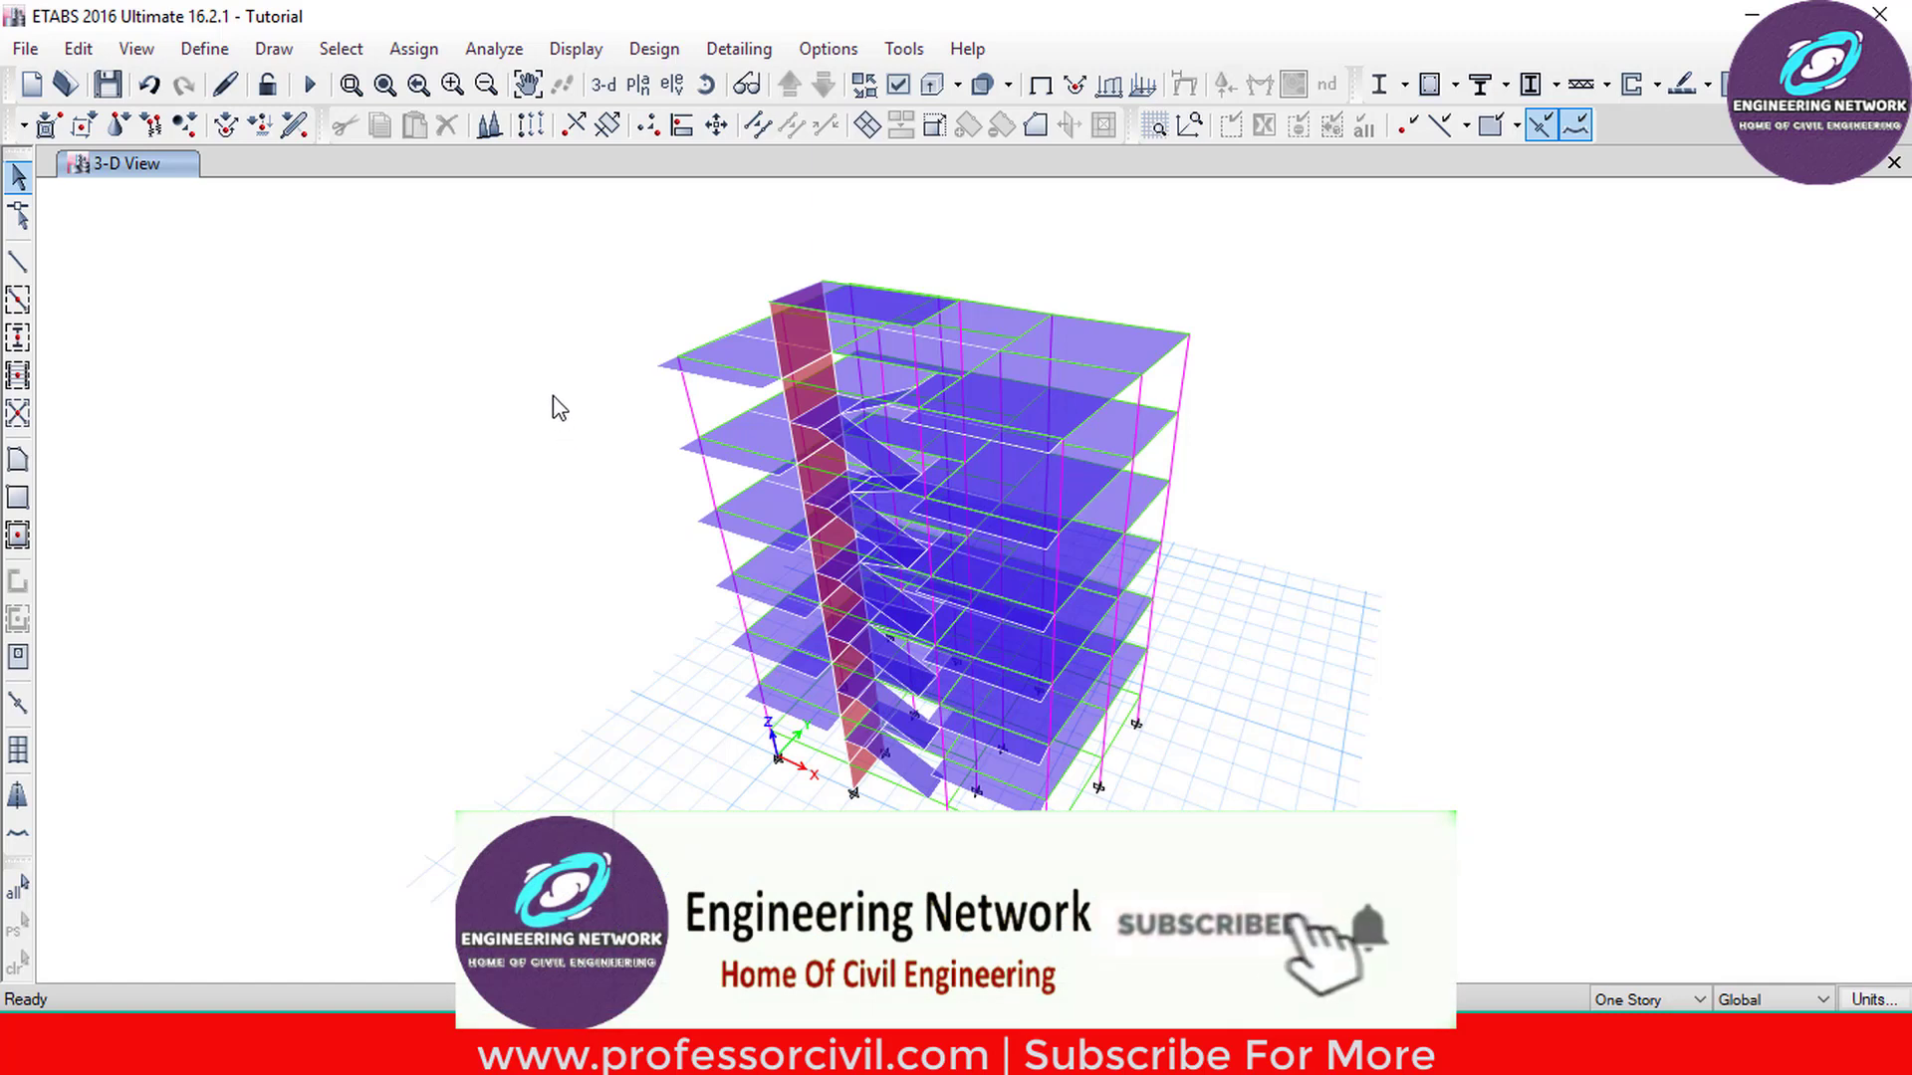
- Run the analysis of the building model
left_click(493, 50)
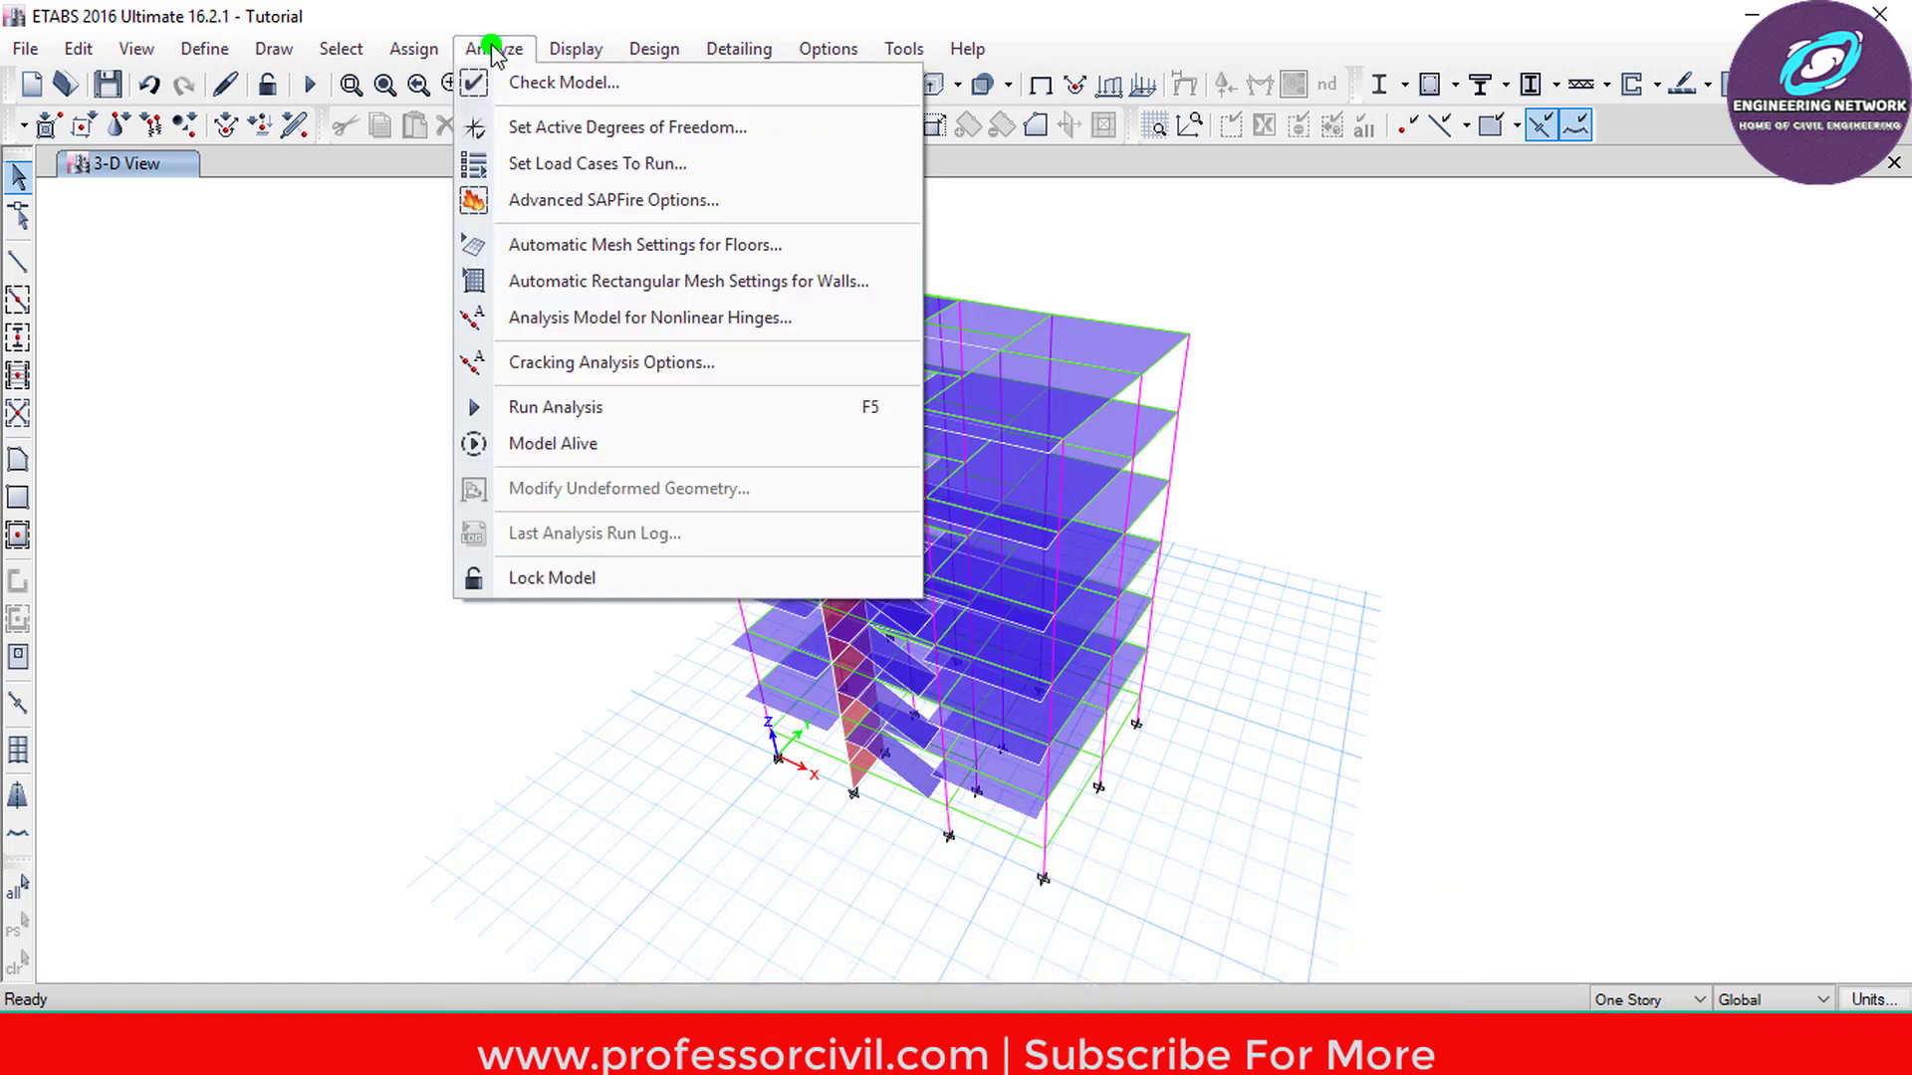
left_click(549, 409)
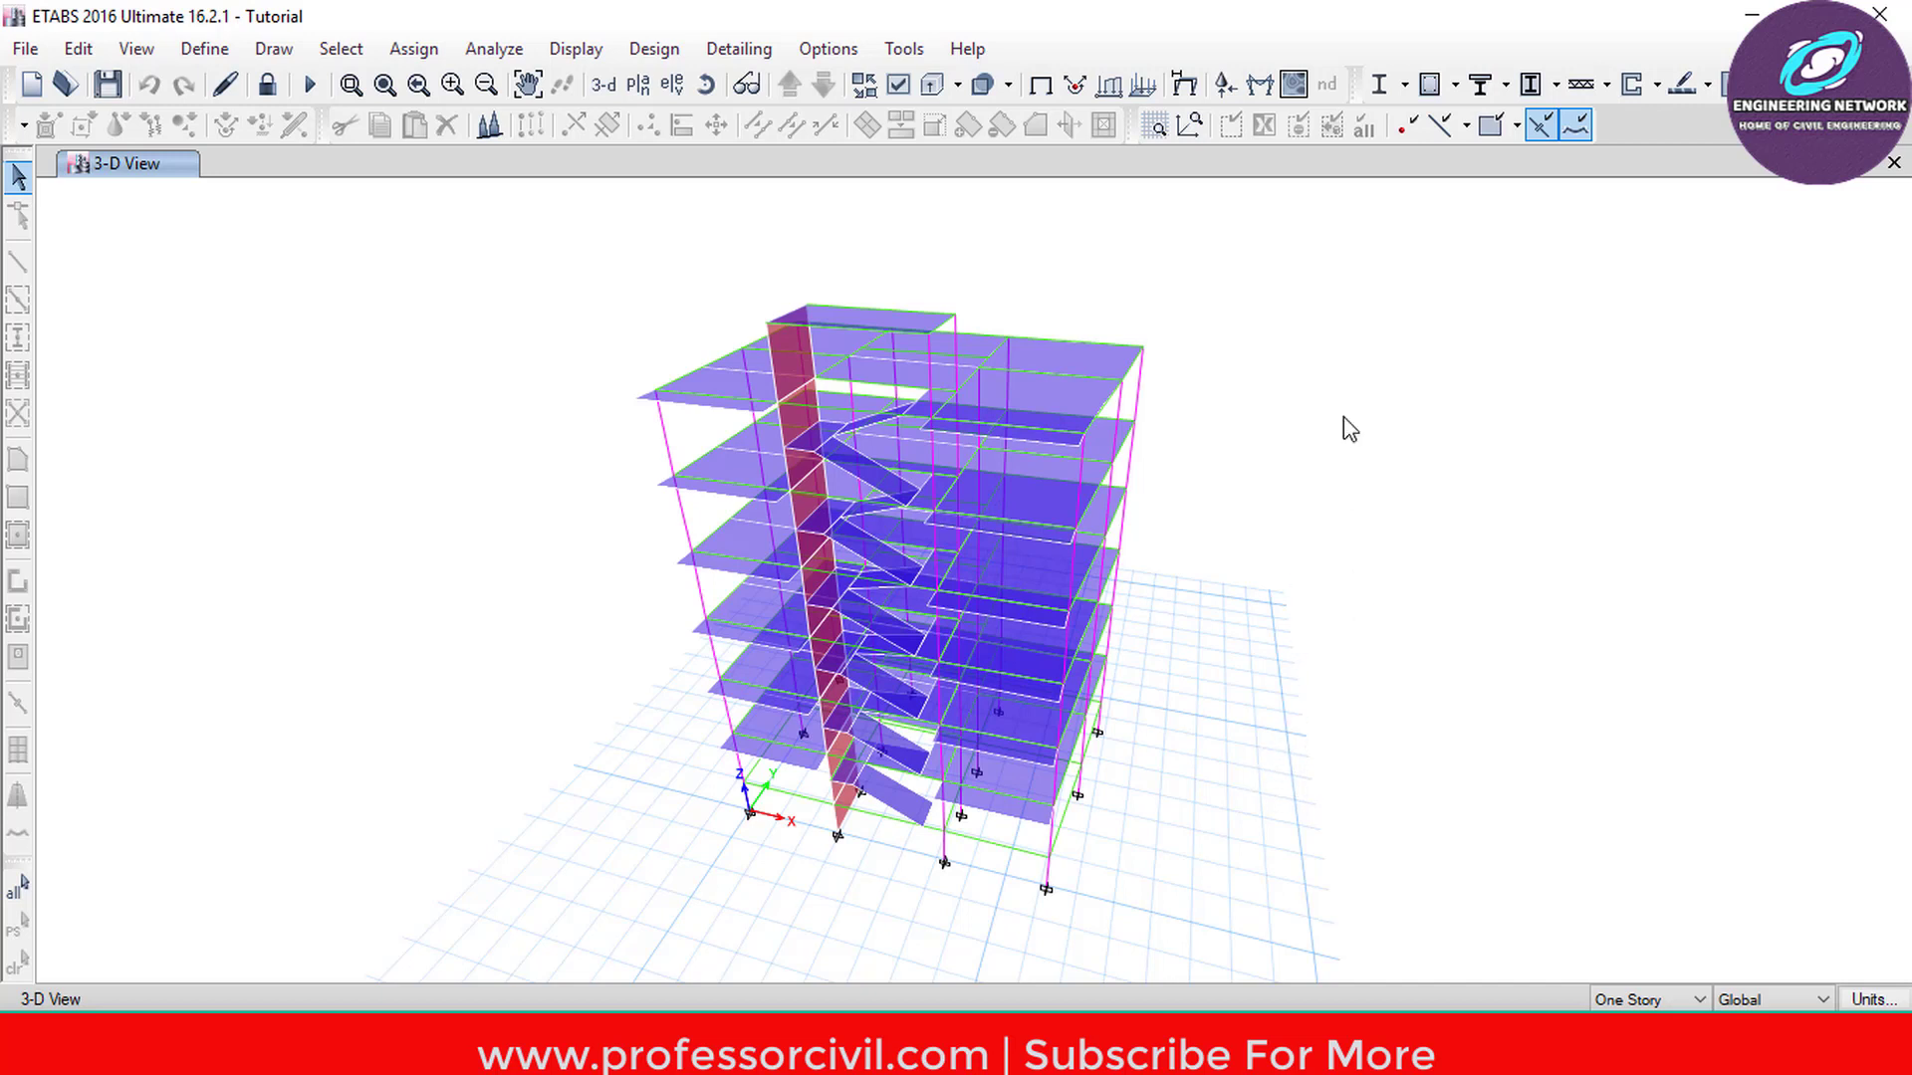
- Display the deformed shape for mode 1 of the Modal case with automatic scaling and the Cubic Curve option
left_click(1180, 90)
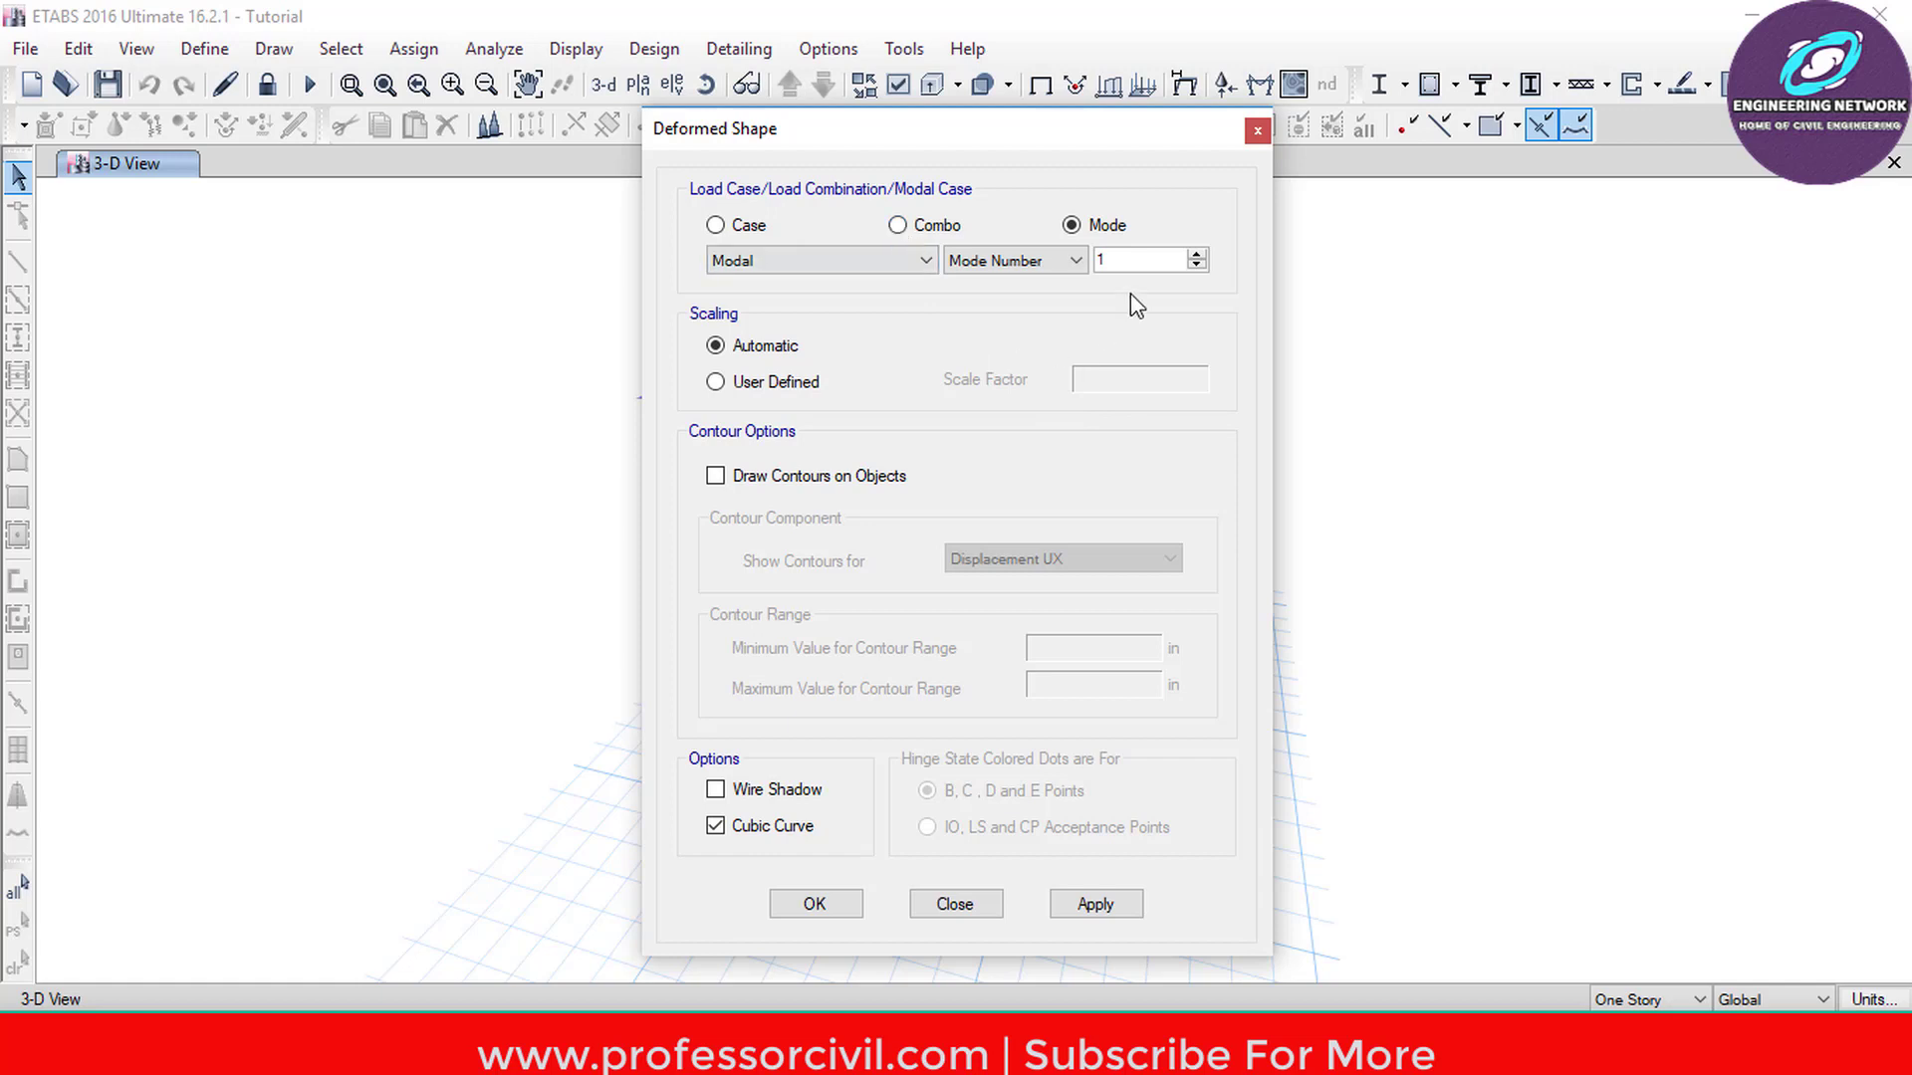
left_click(925, 225)
left_click(1107, 225)
left_click(1197, 255)
left_click(1198, 254)
left_click(1198, 255)
left_click(1198, 255)
left_click(1190, 264)
left_click(1191, 264)
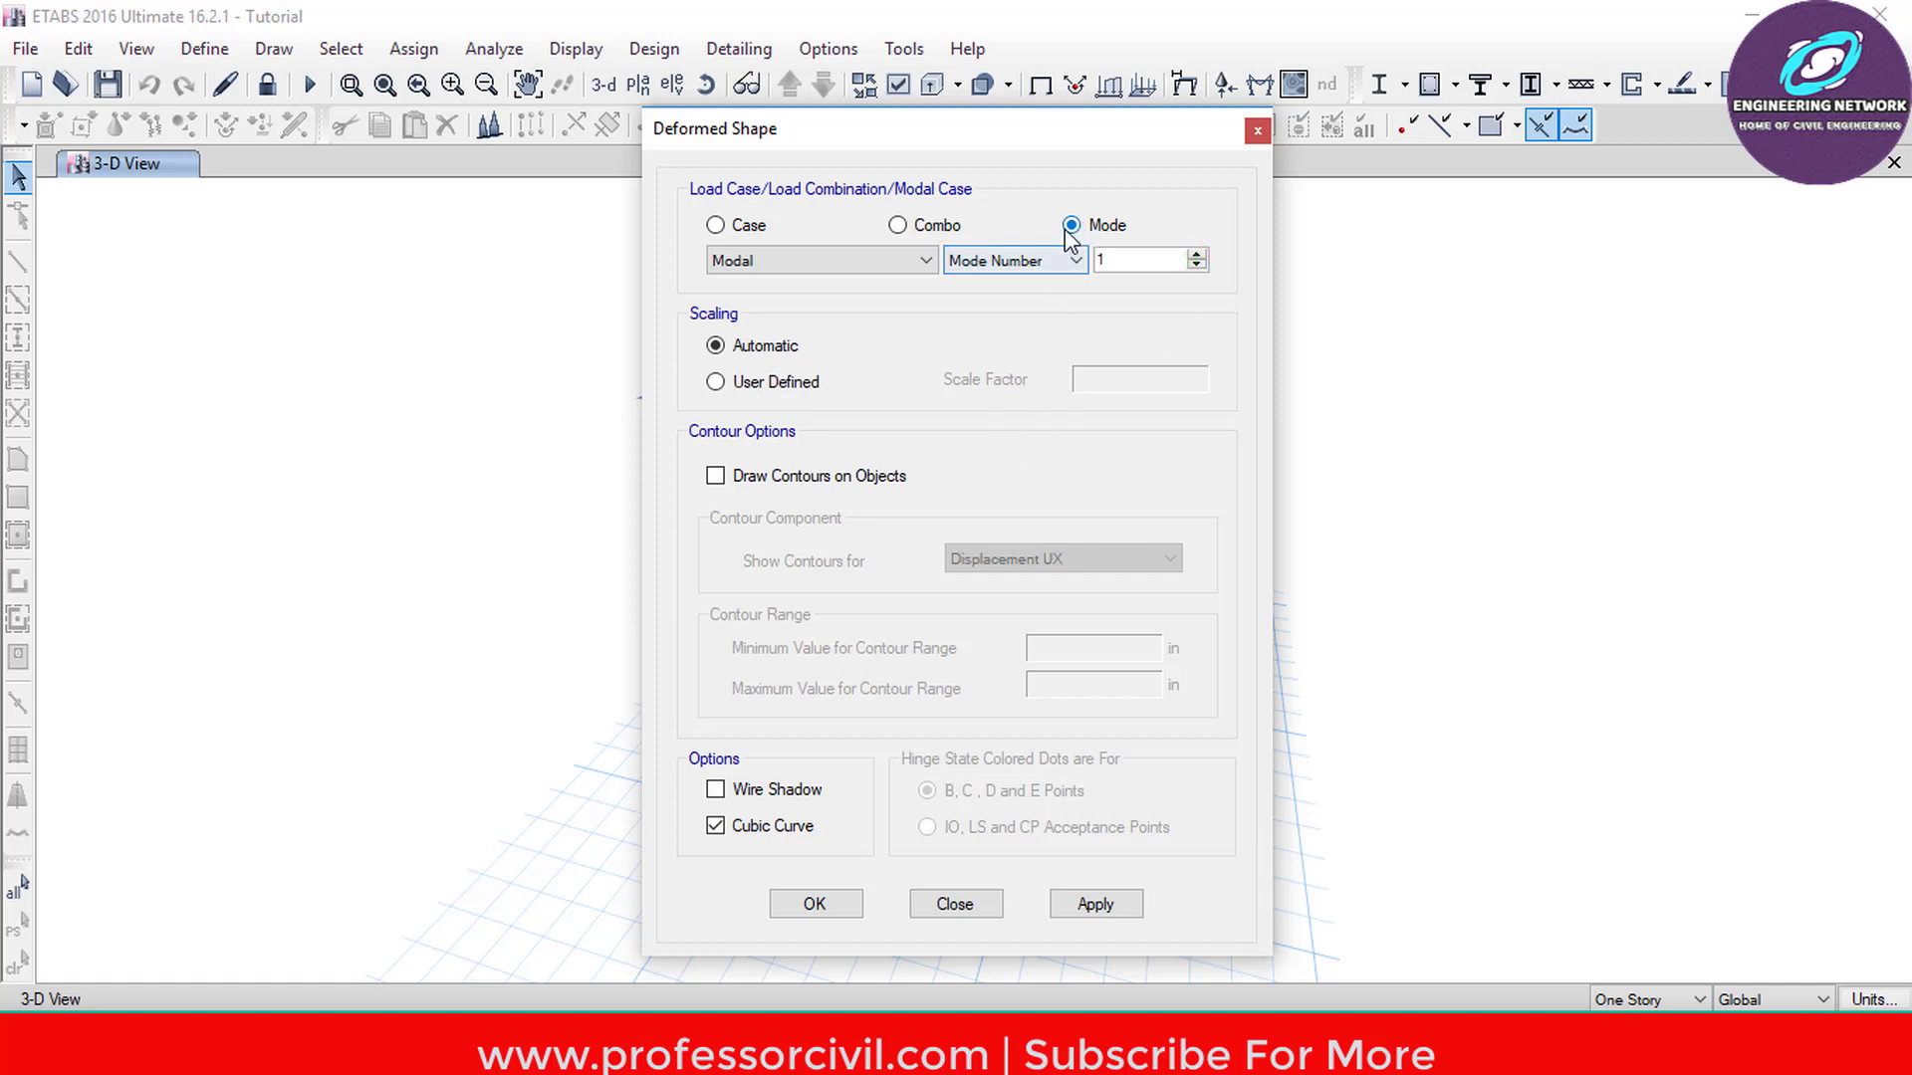
left_click(1065, 903)
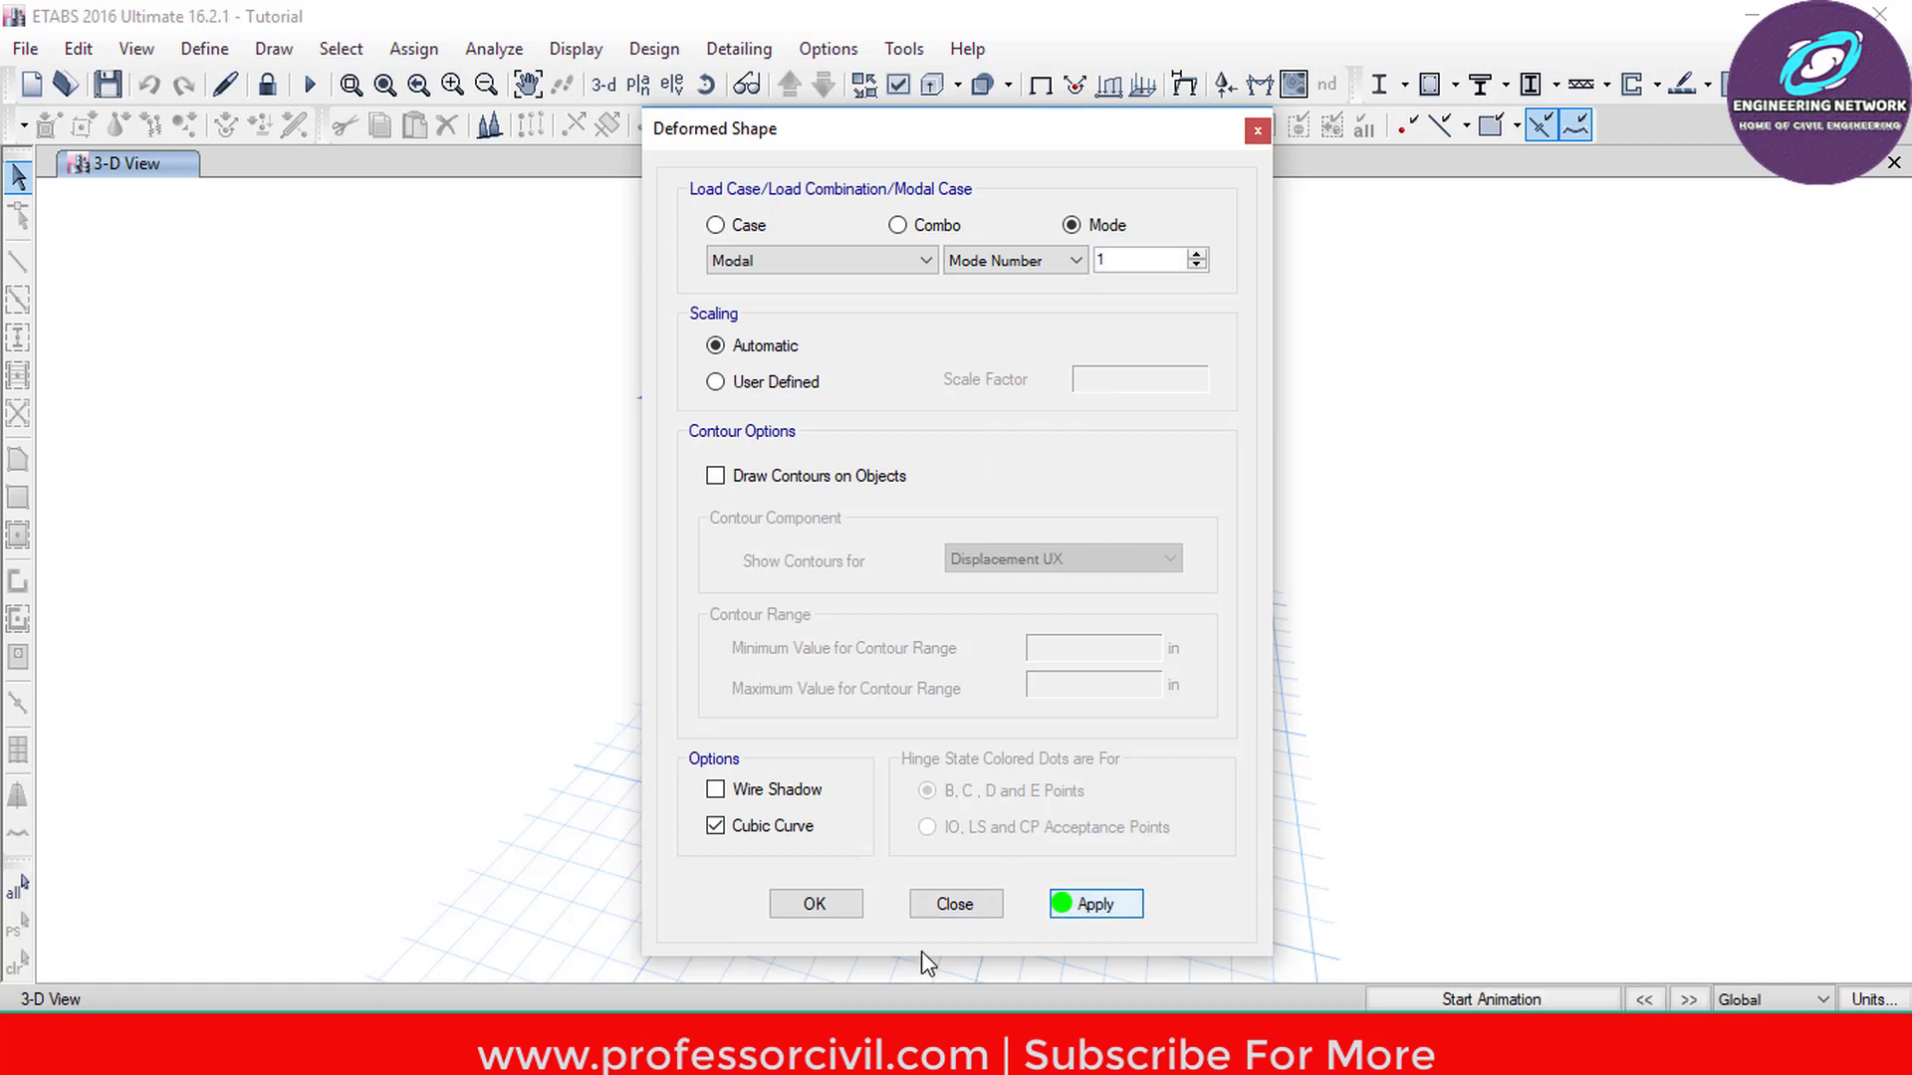
left_click(812, 904)
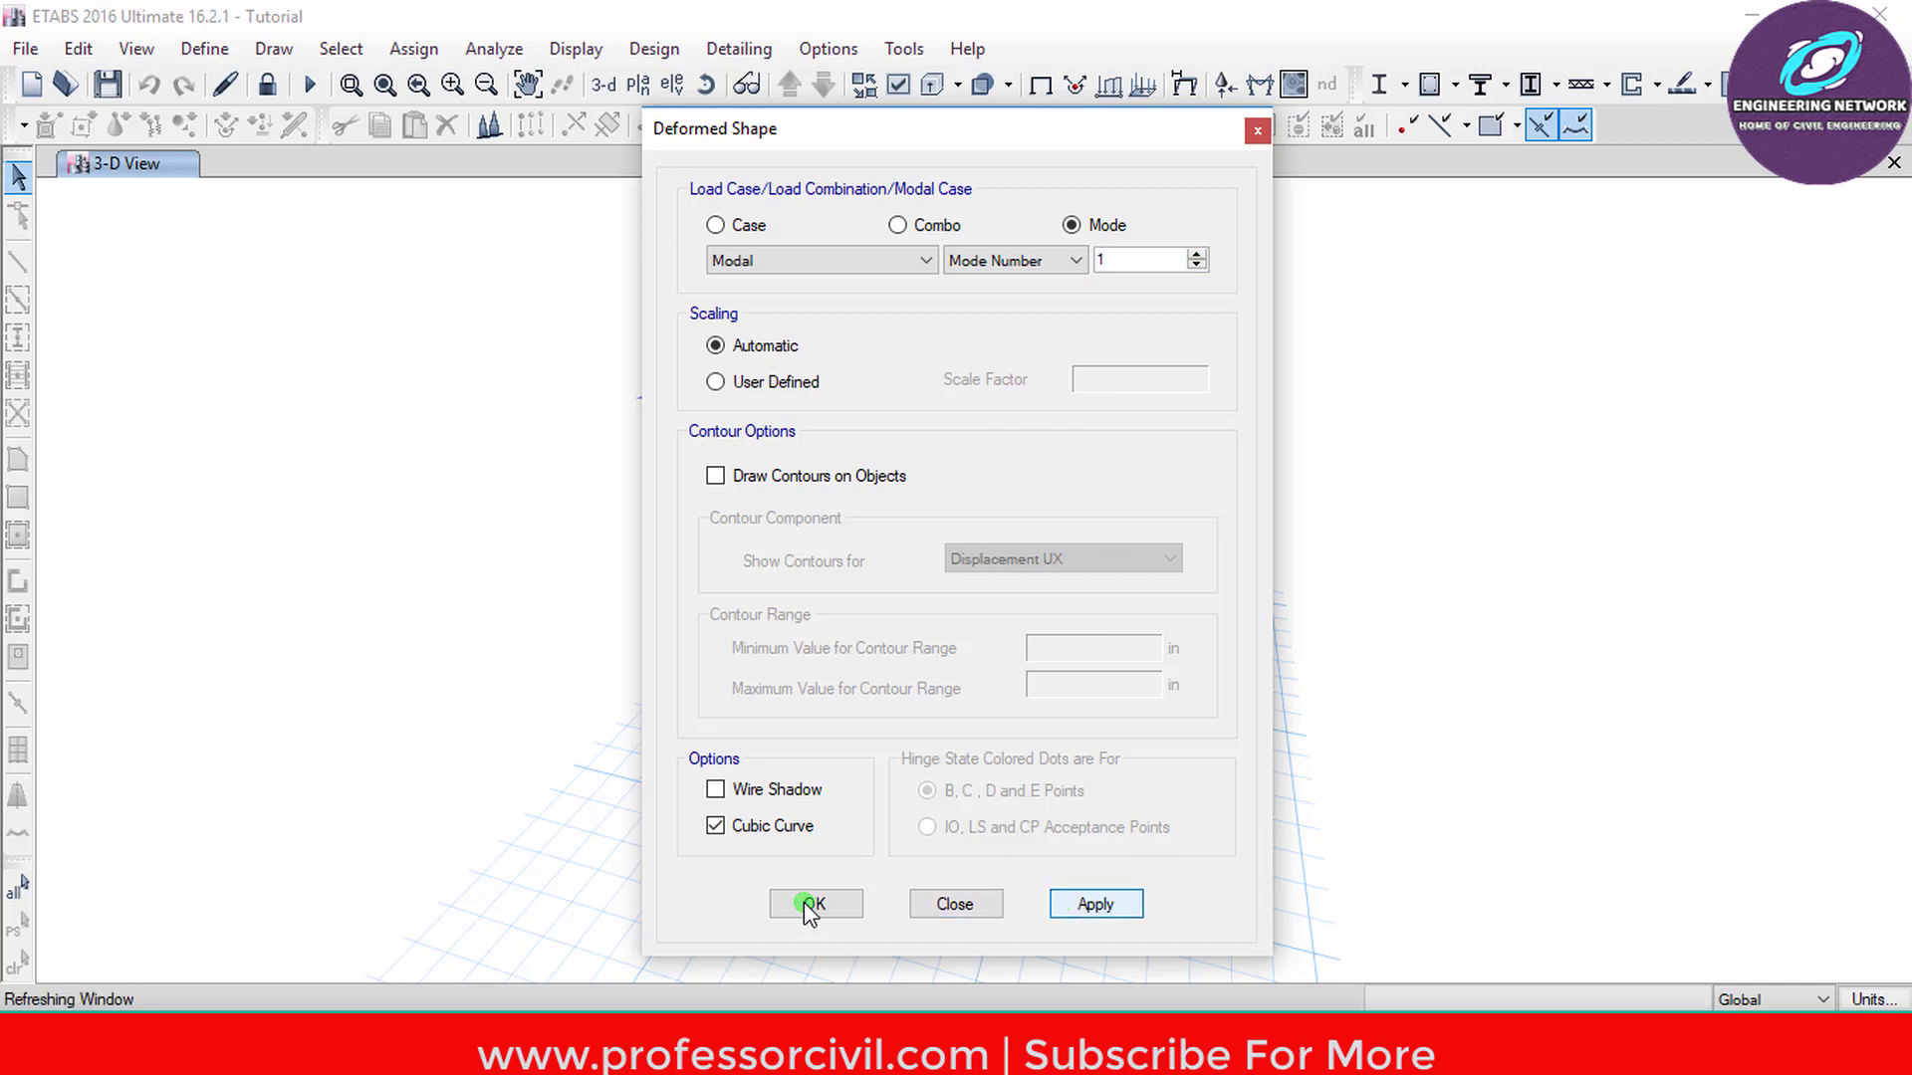
left_click(813, 904)
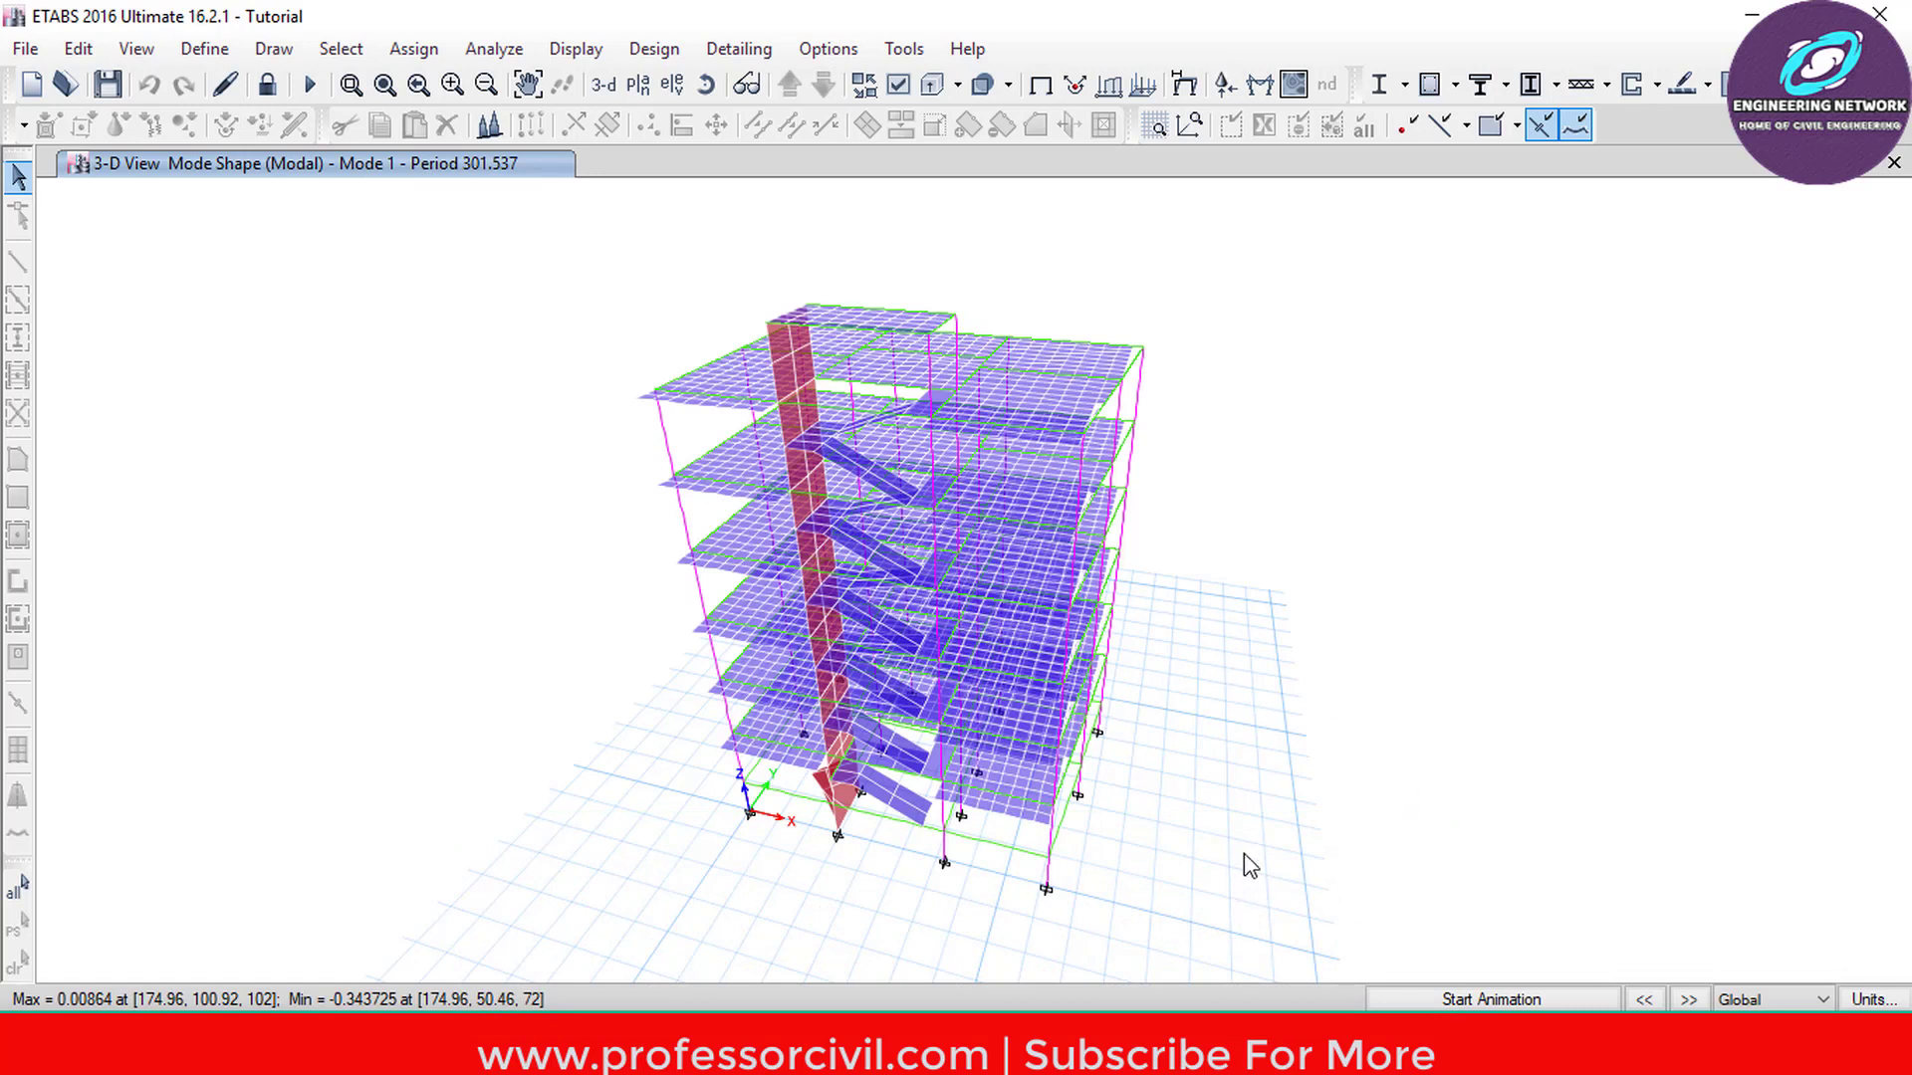
left_click(1689, 1002)
- Display the support reactions for combination Comb1 as arrows, showing only the Fz component
left_click(1226, 86)
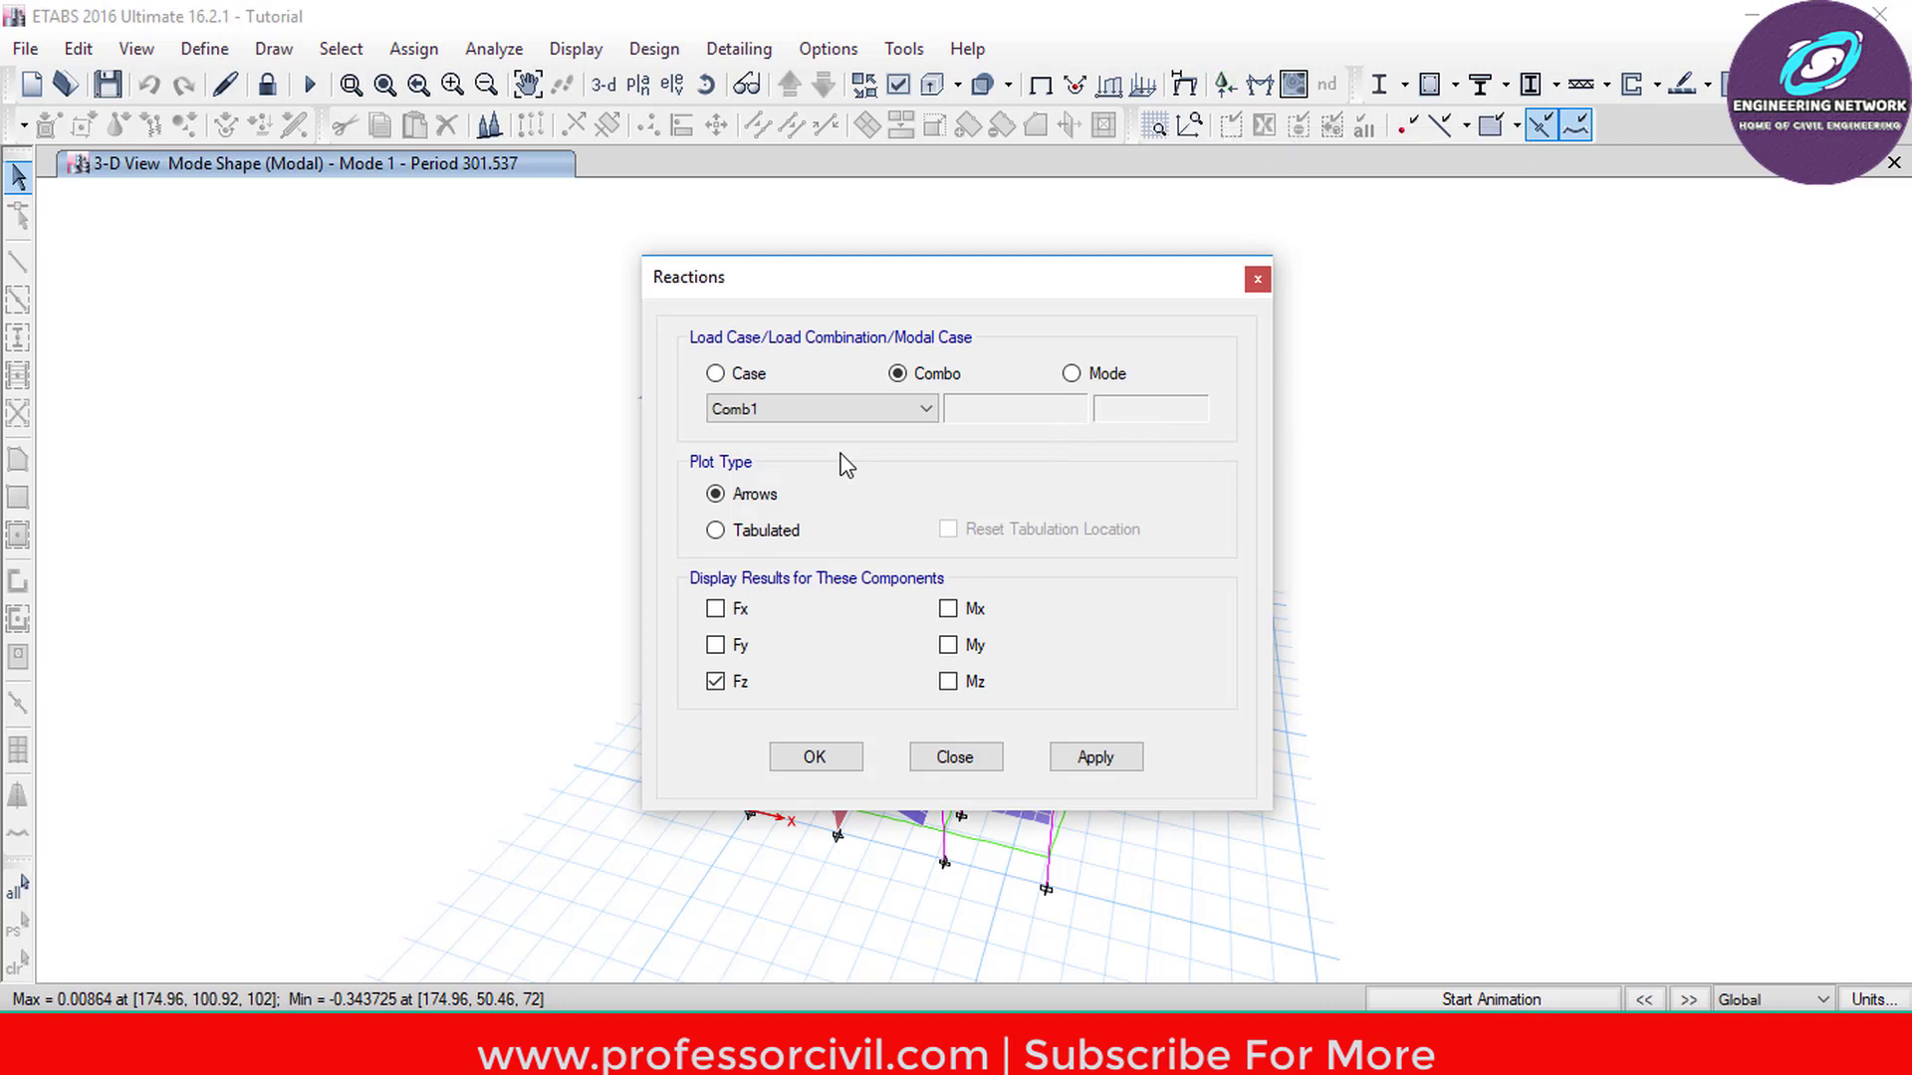
left_click(900, 398)
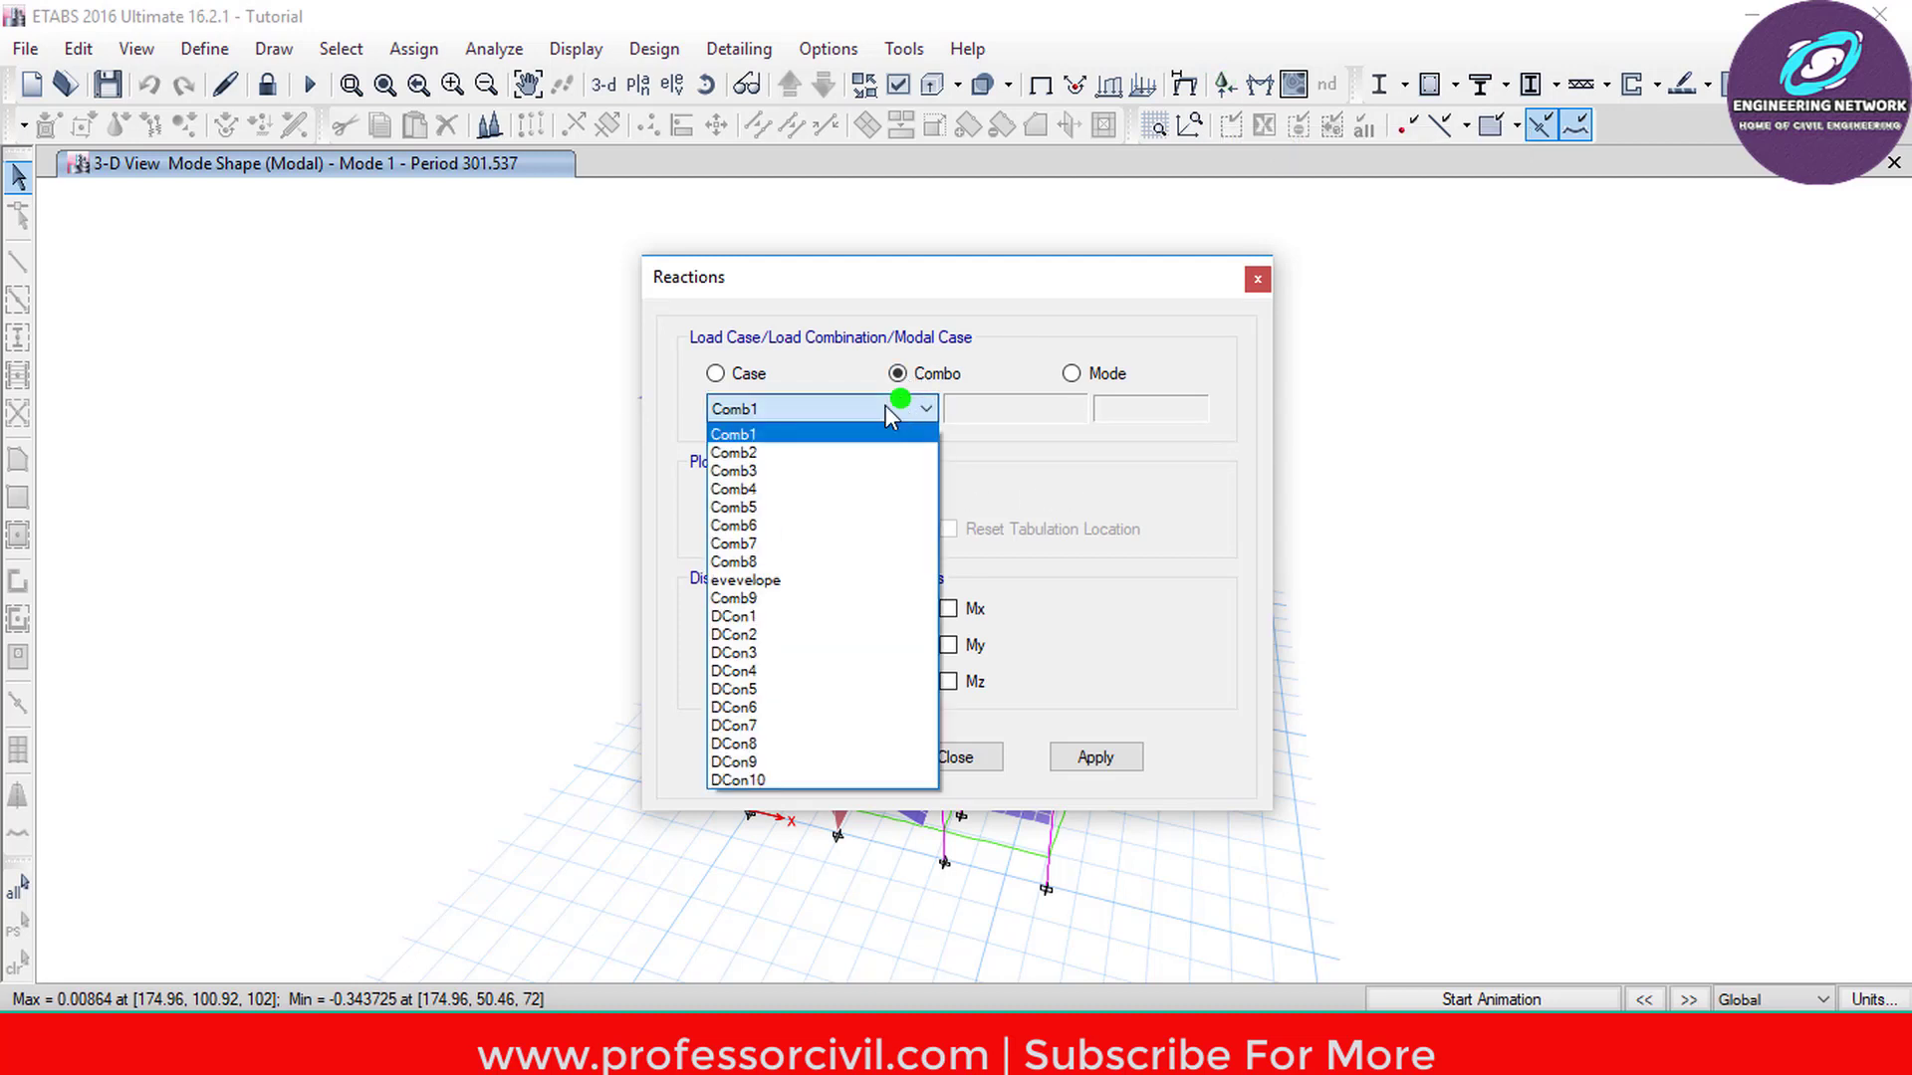
left_click(775, 435)
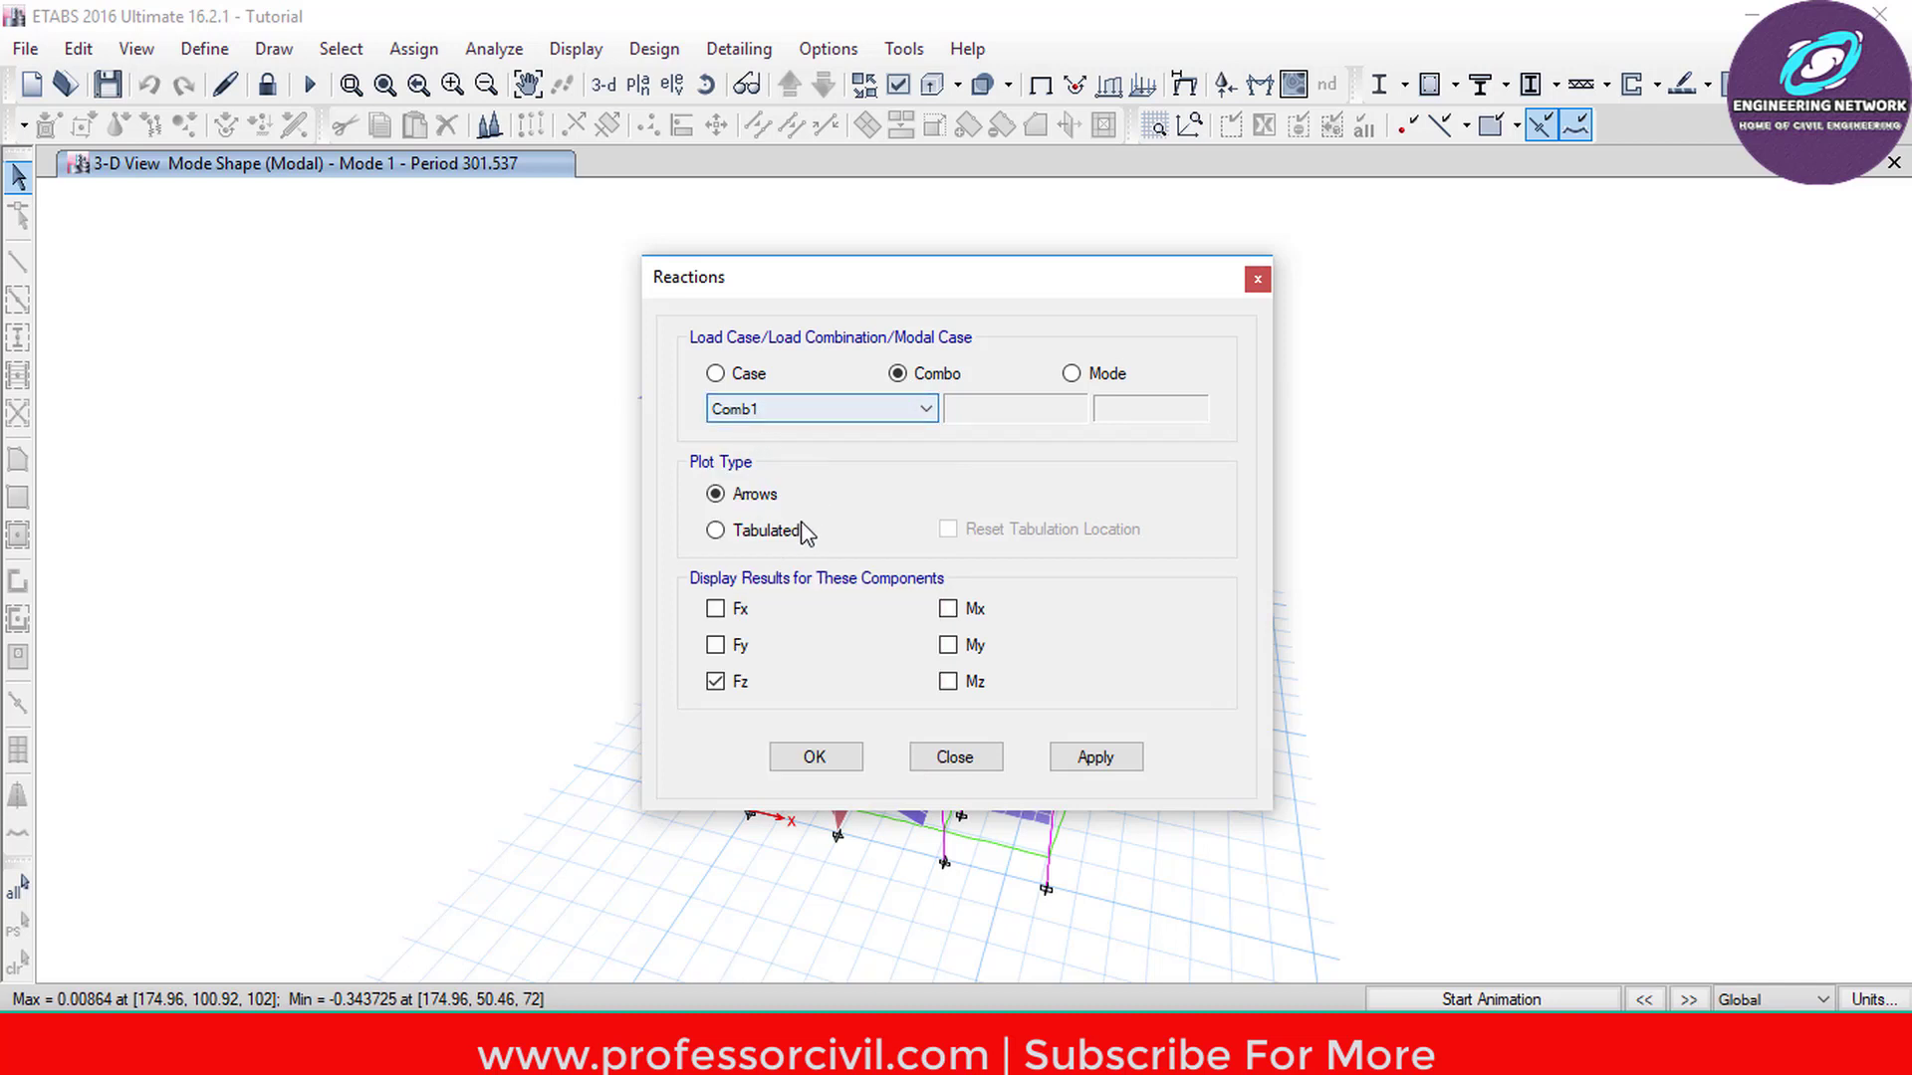
left_click(715, 682)
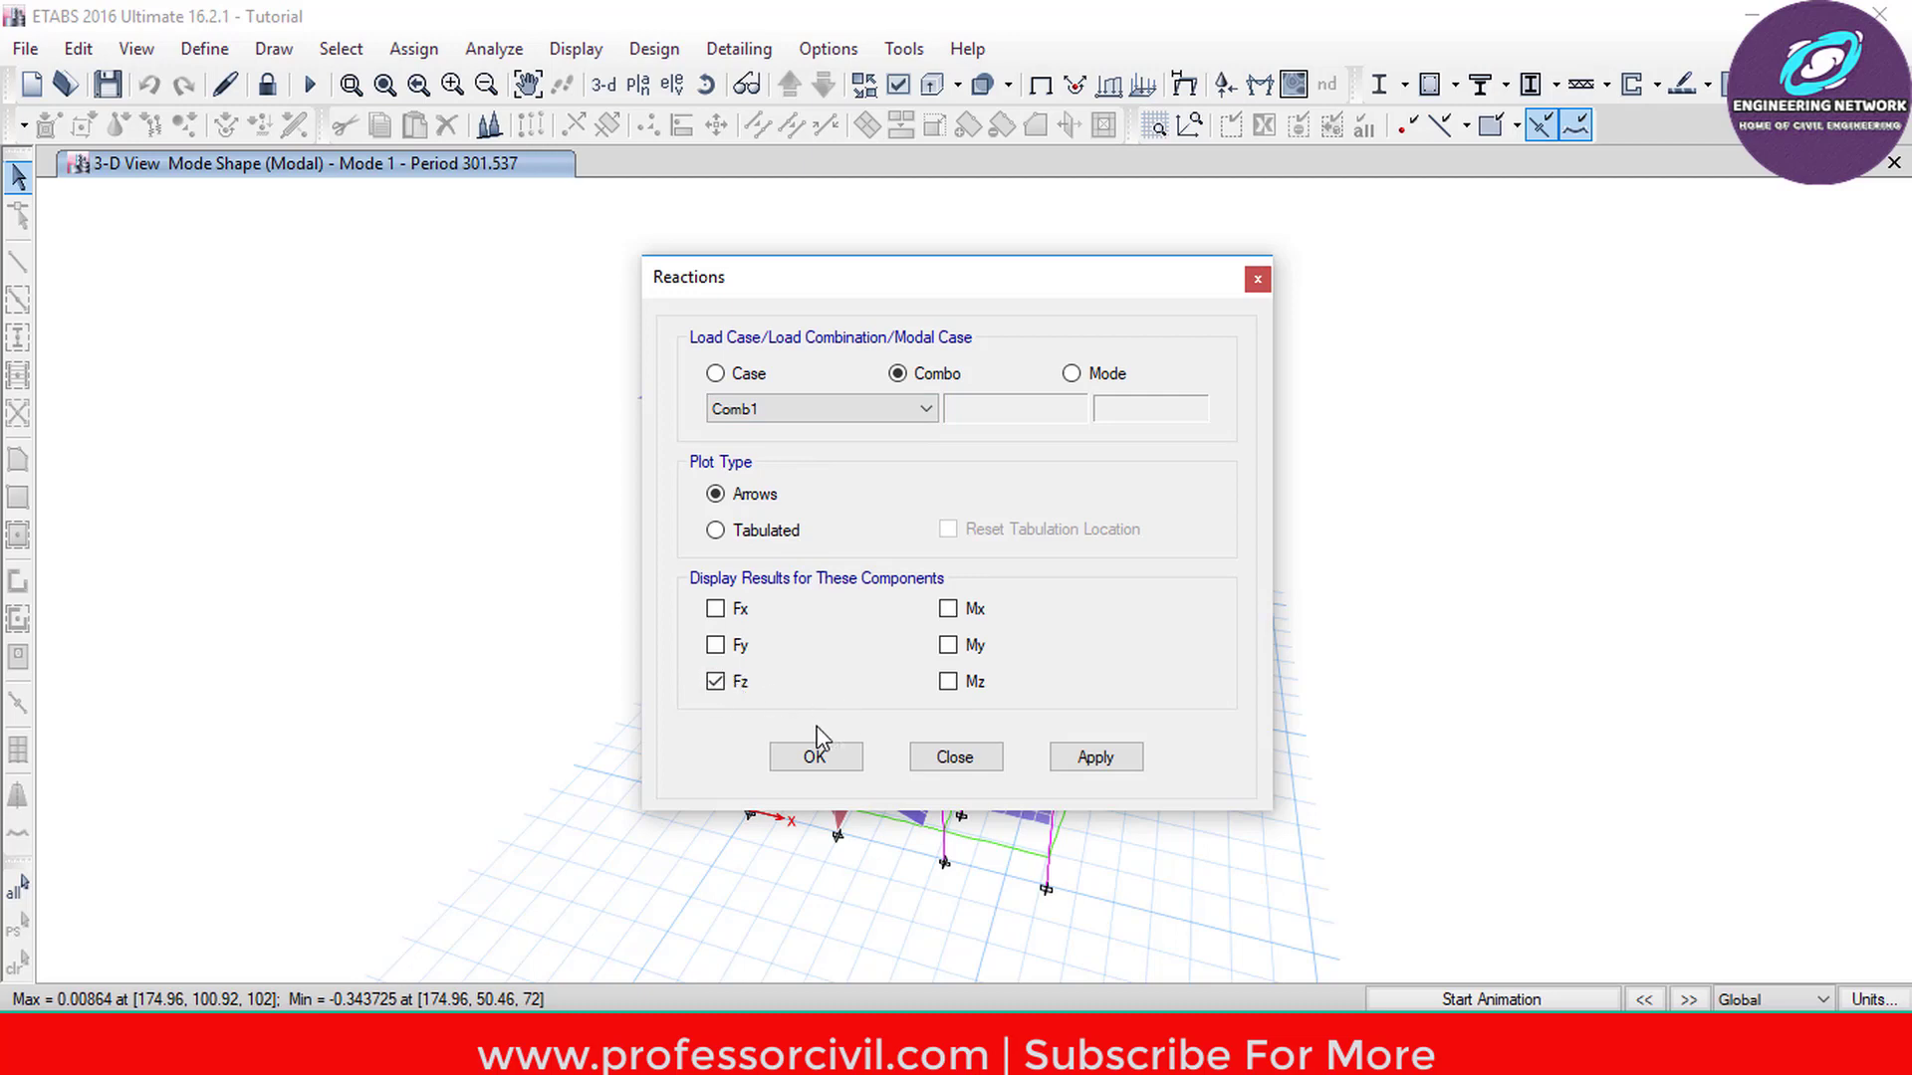
left_click(1095, 758)
left_click(815, 756)
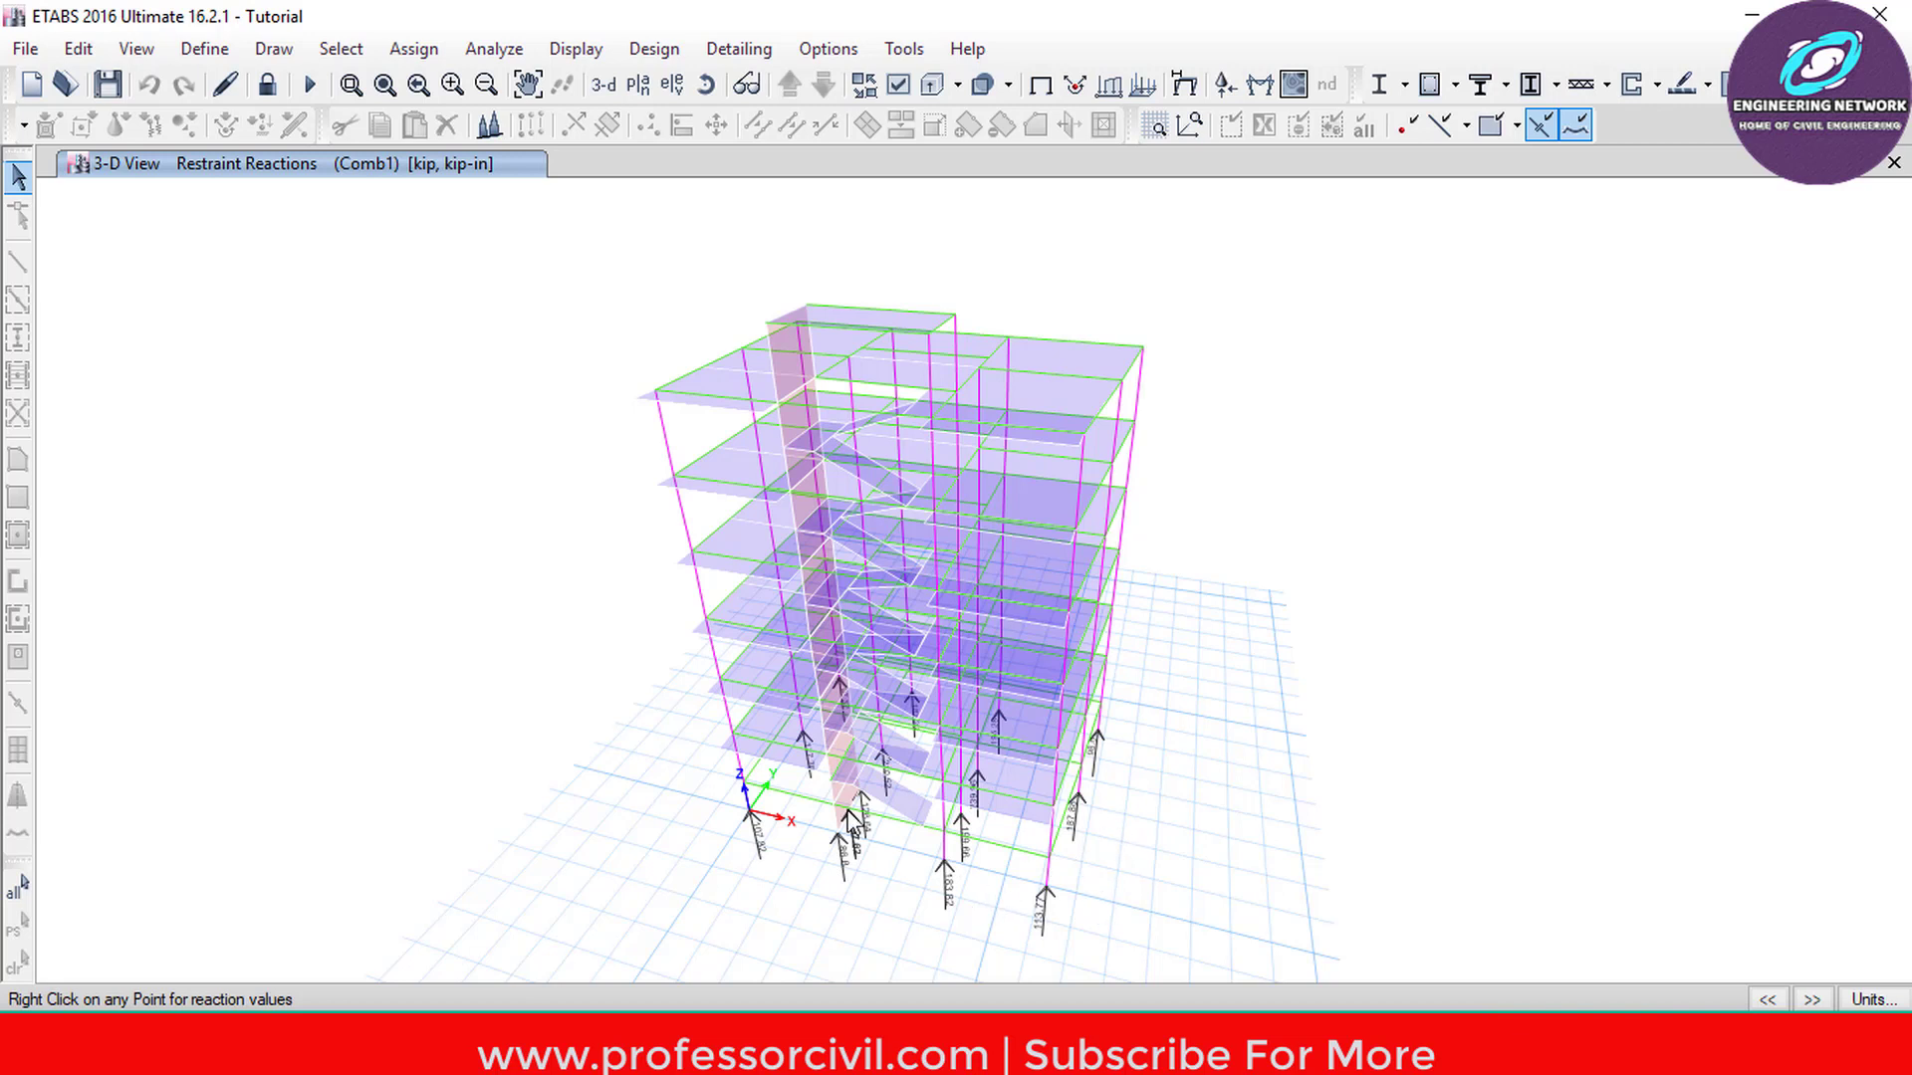
- Show the restraint reactions in the plan view of the Base level
left_click(639, 92)
left_click(794, 581)
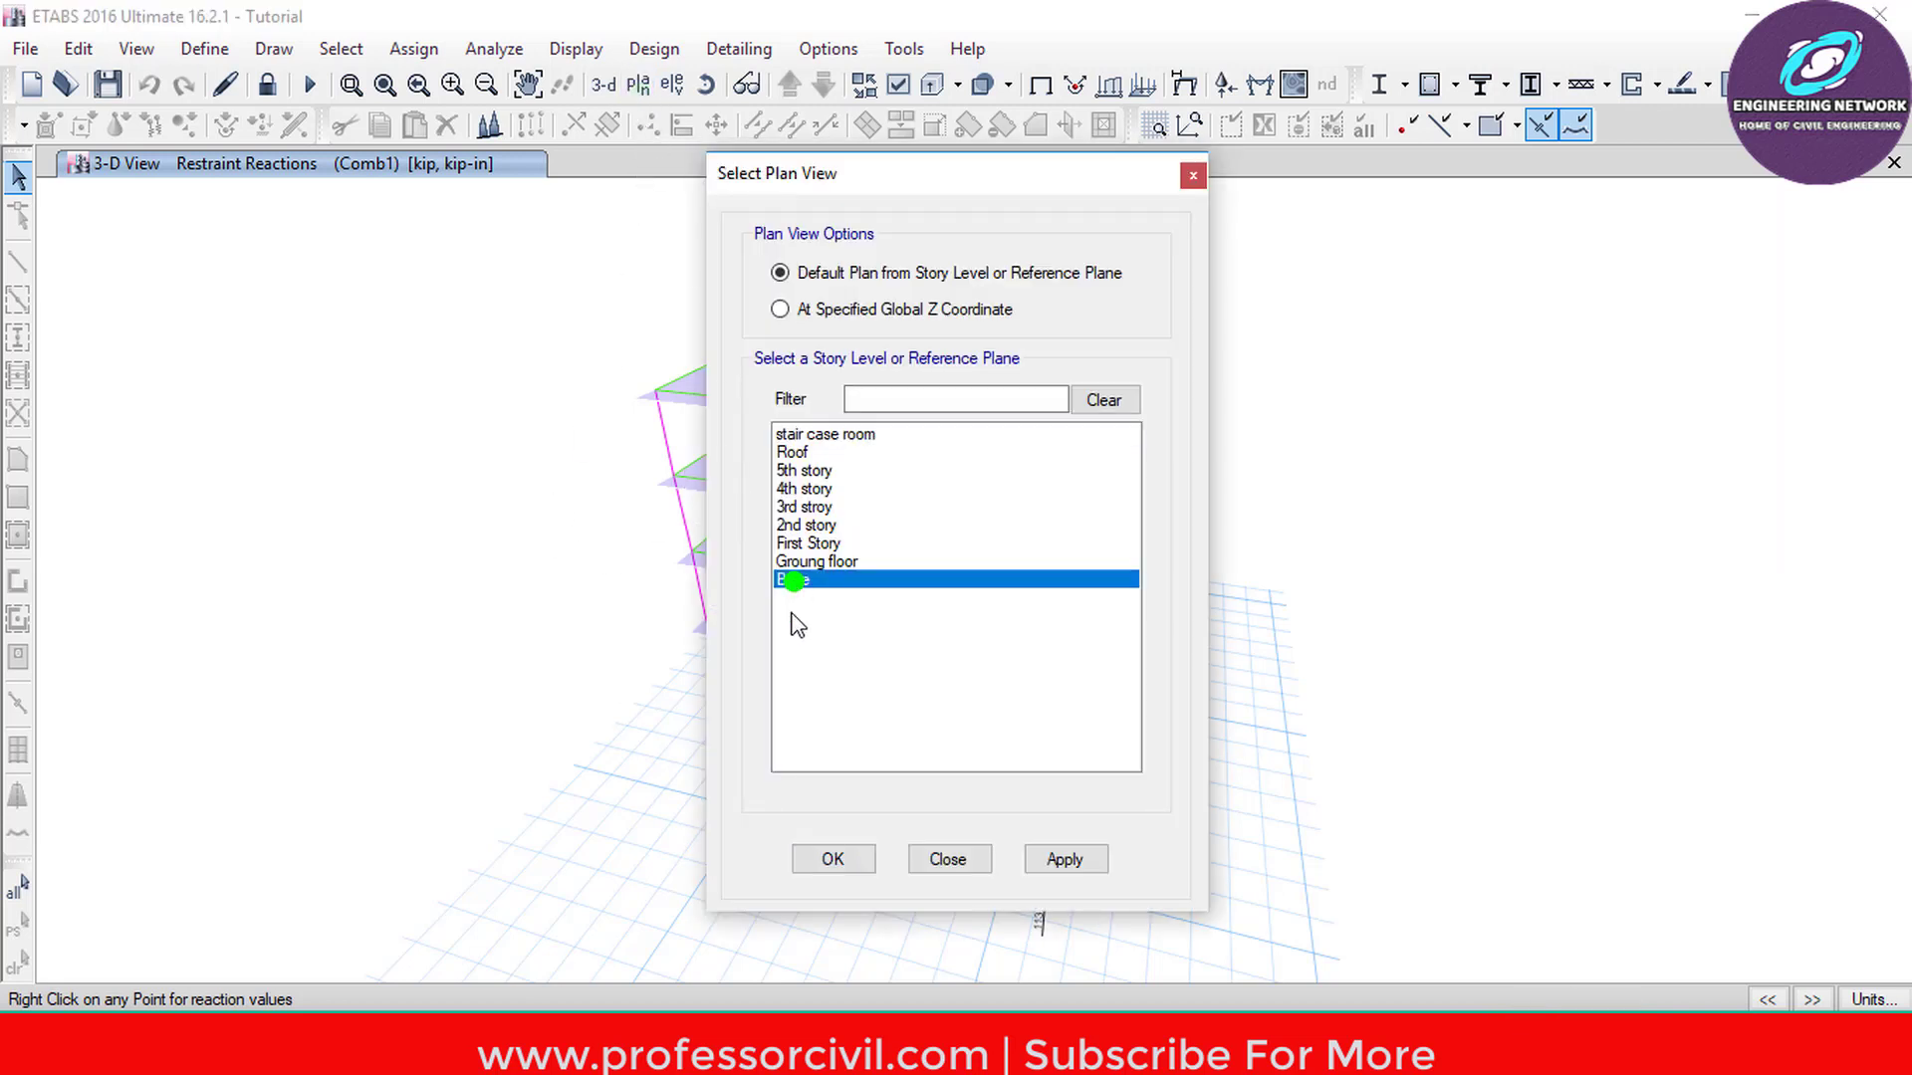
left_click(836, 857)
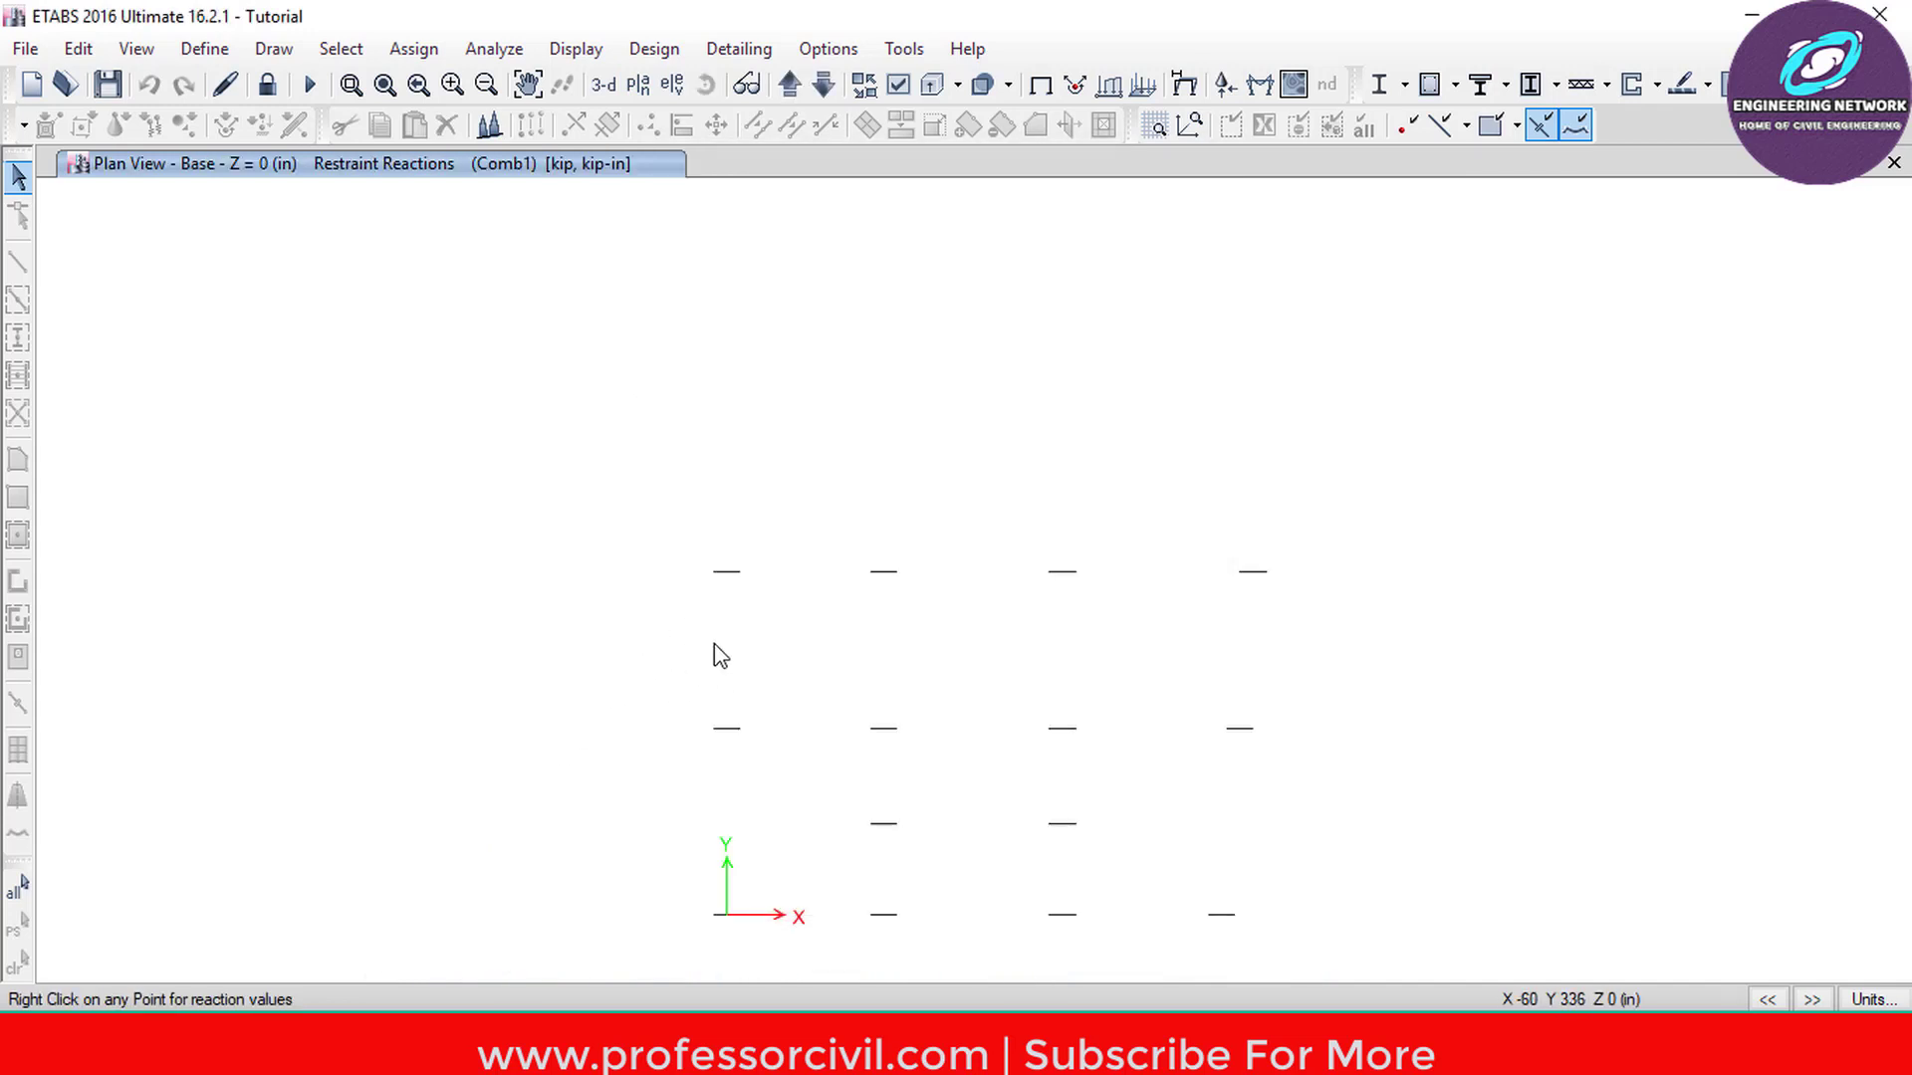
- Examine the detailed restraint reactions at the first two supports of the uppermost row in the Base plan
right_click(725, 574)
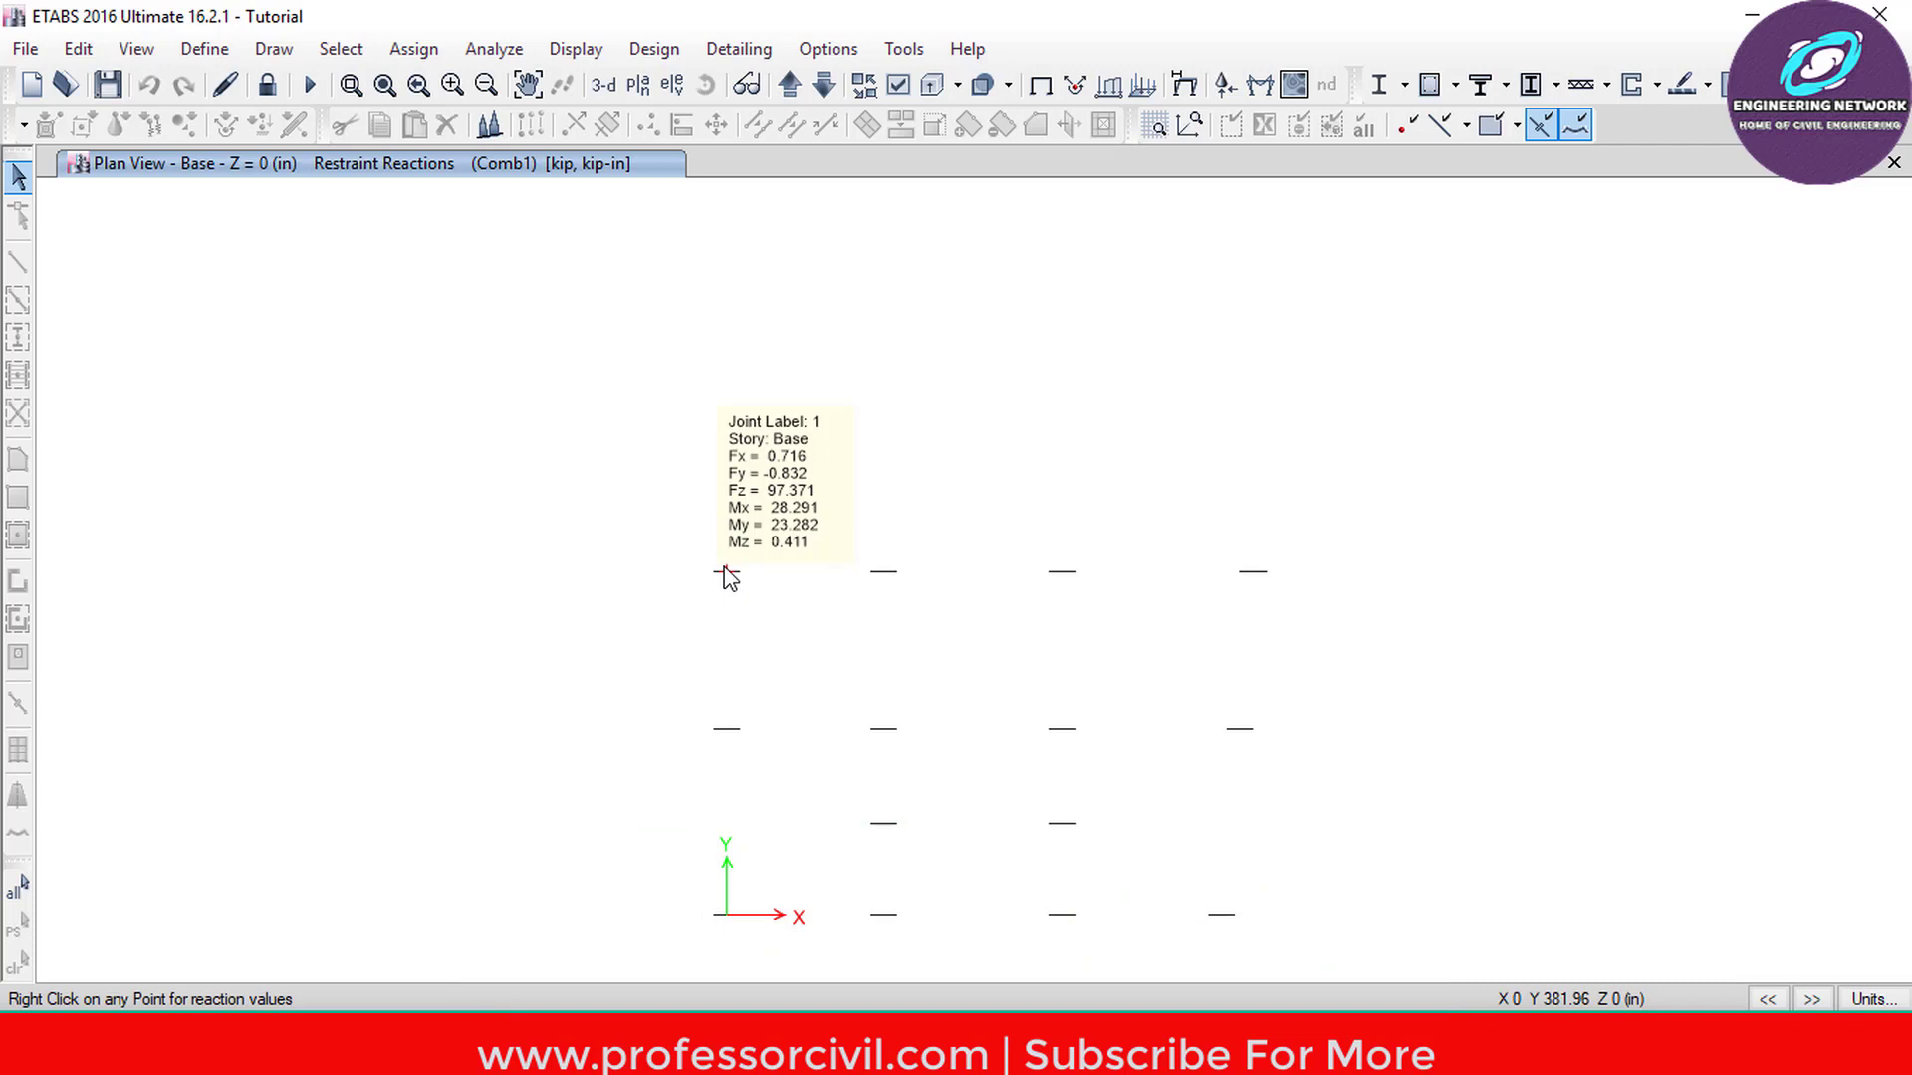
right_click(728, 575)
right_click(885, 575)
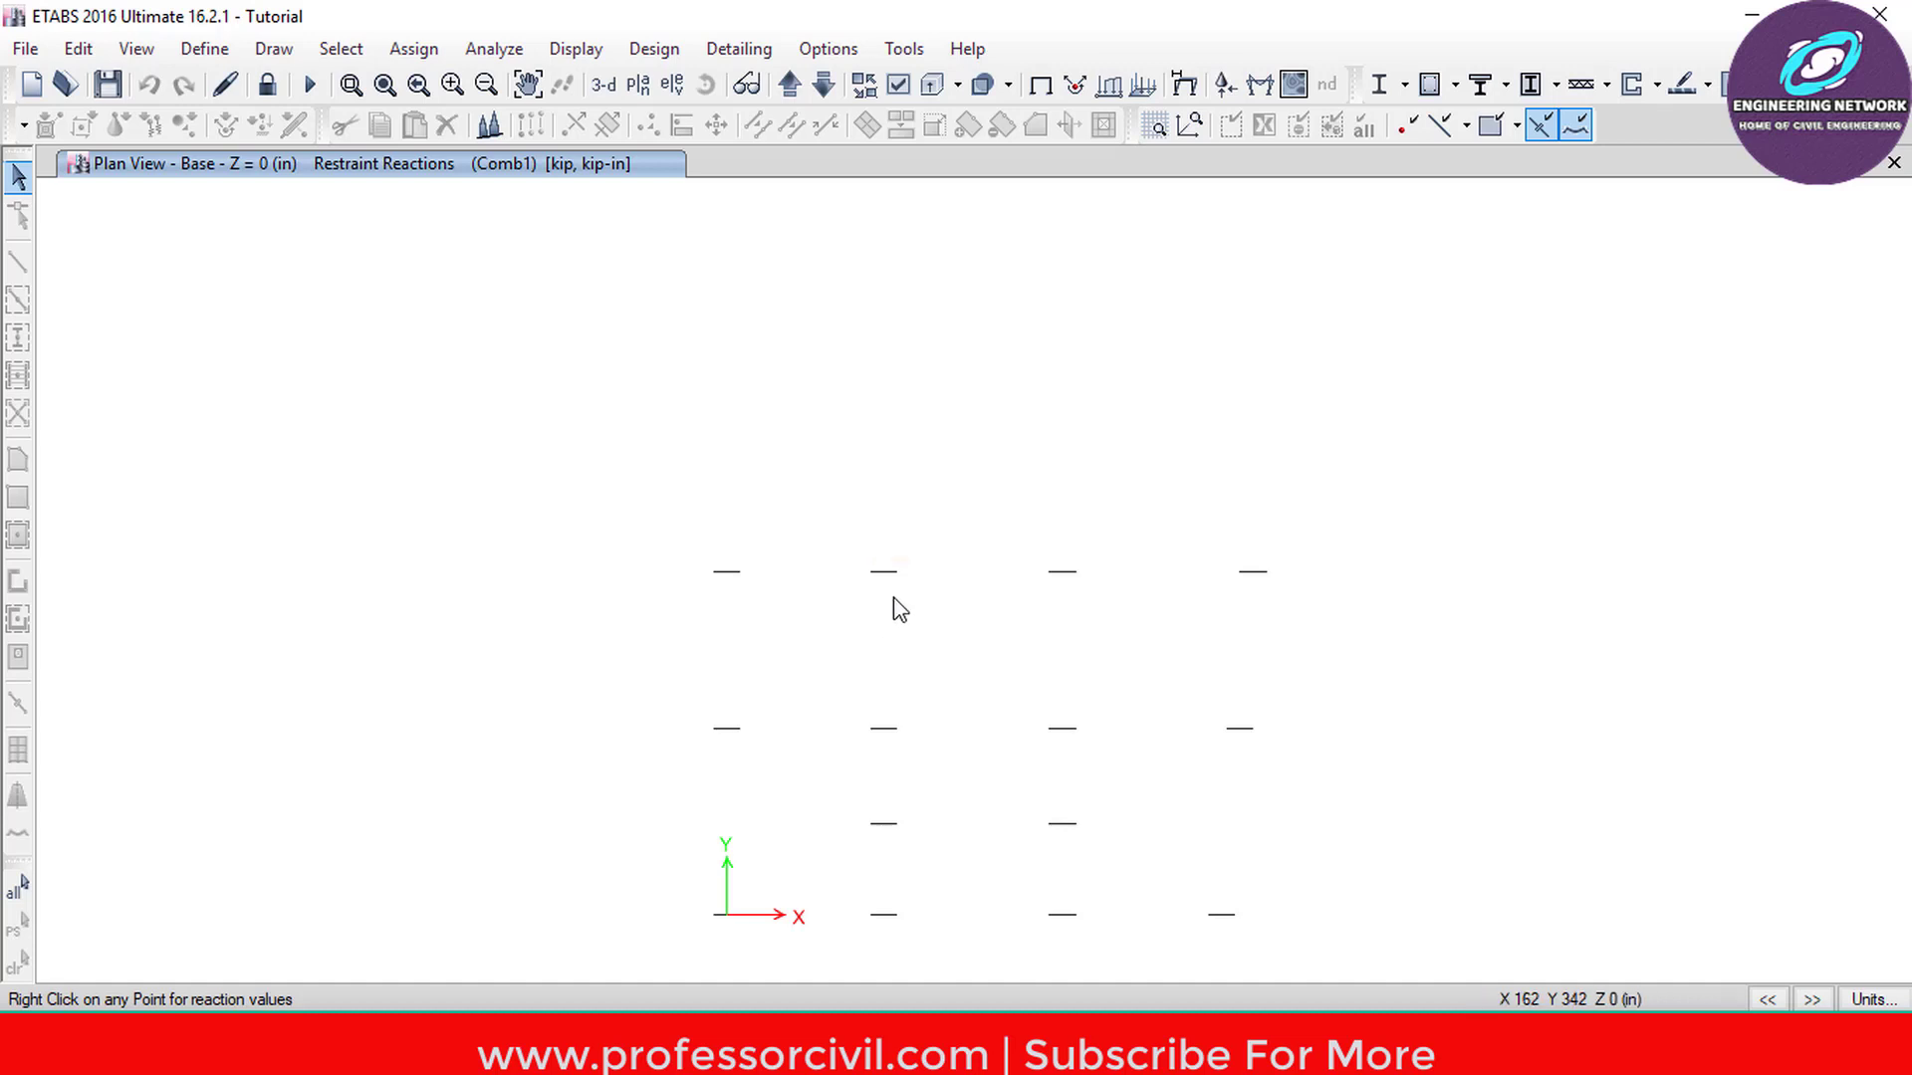
right_click(886, 573)
right_click(883, 573)
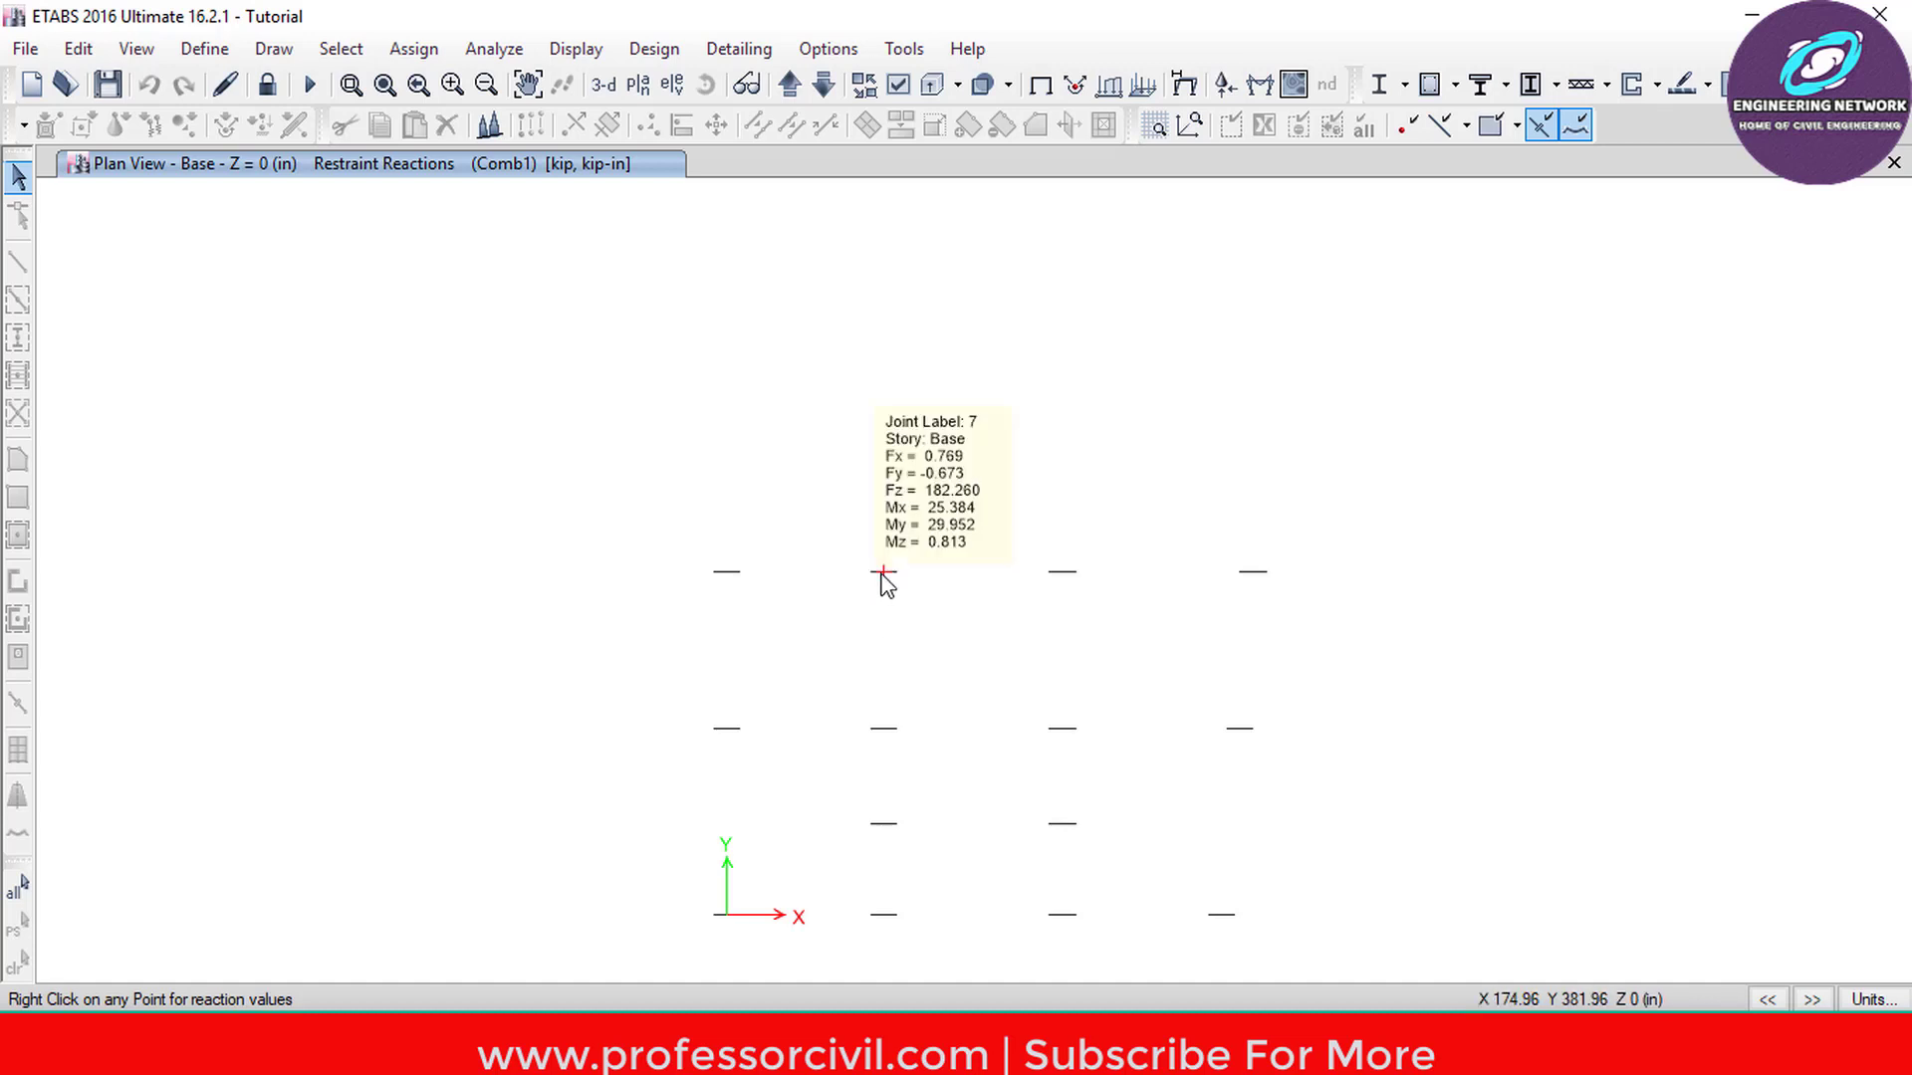
right_click(882, 575)
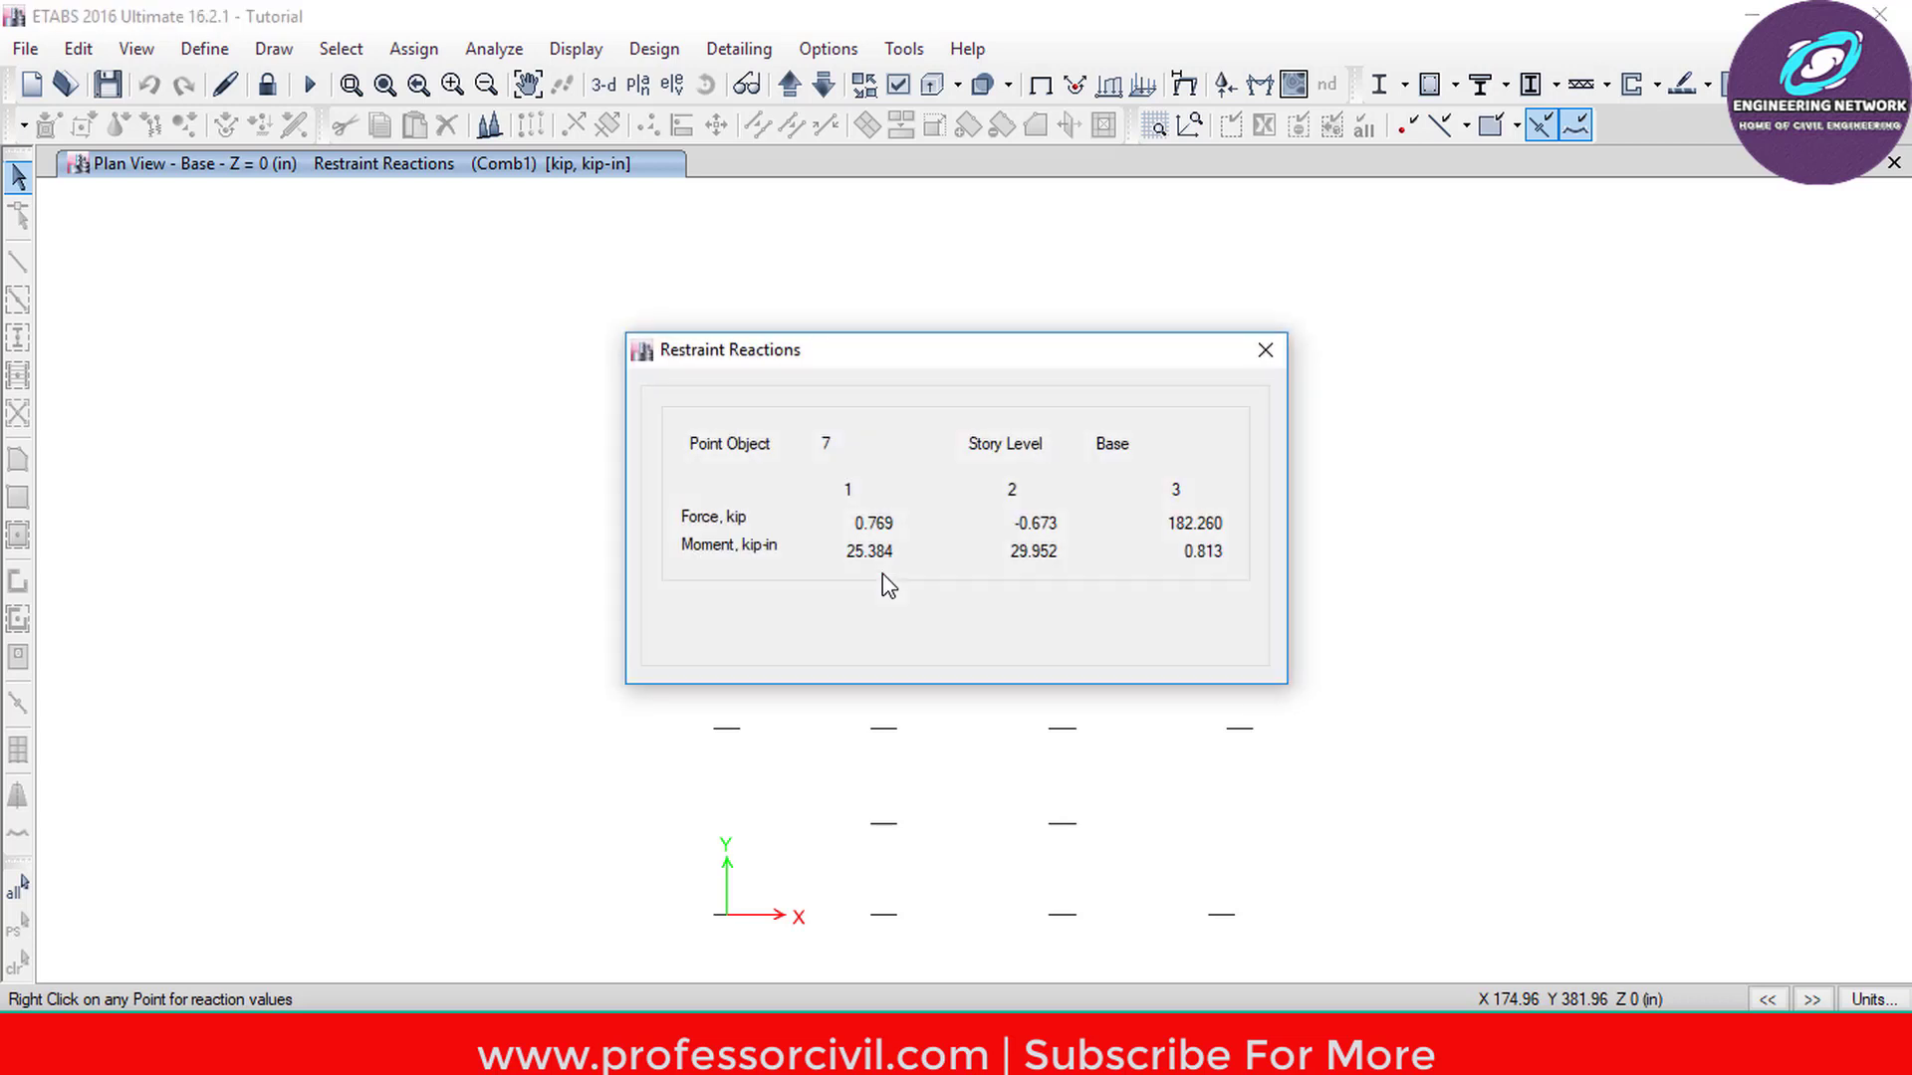
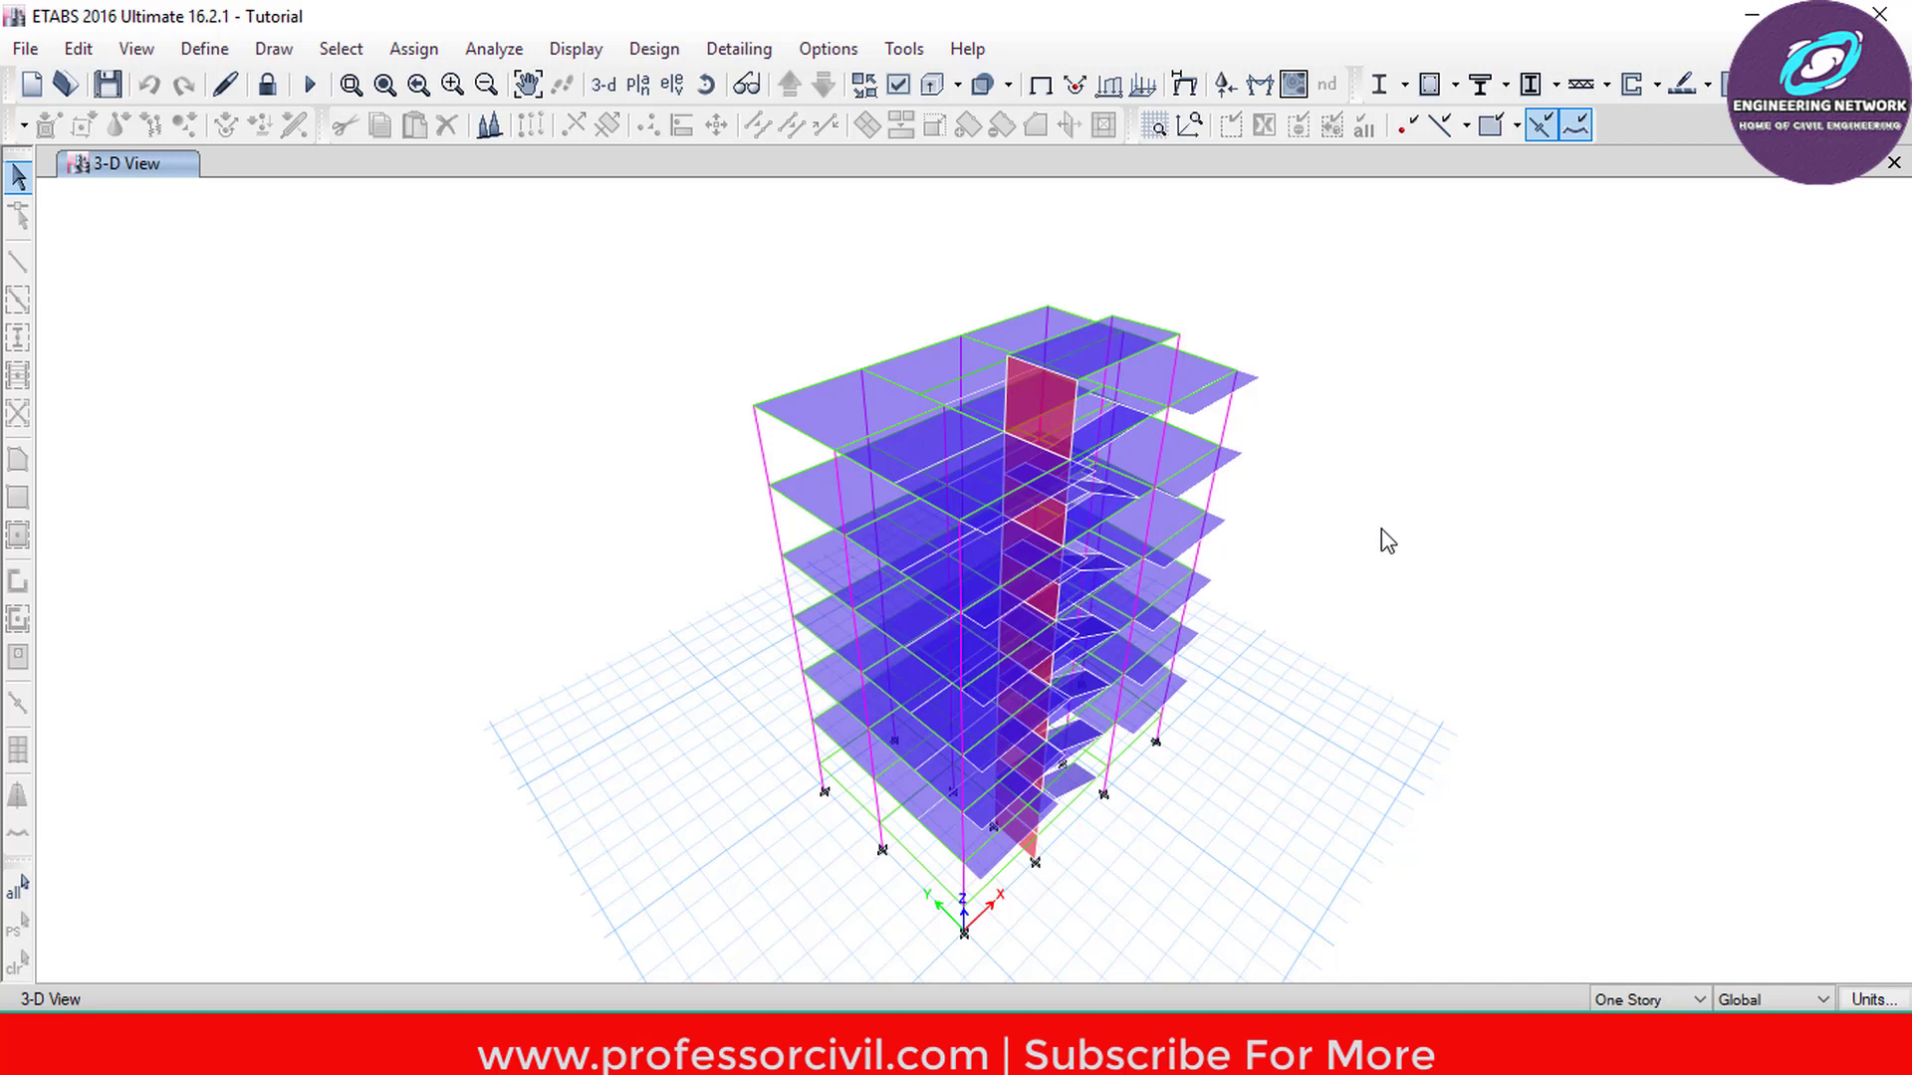
- Display the filled Moment 3-3 diagram with values on the frames for the evevelope combination, using Max and Min
left_click(1260, 86)
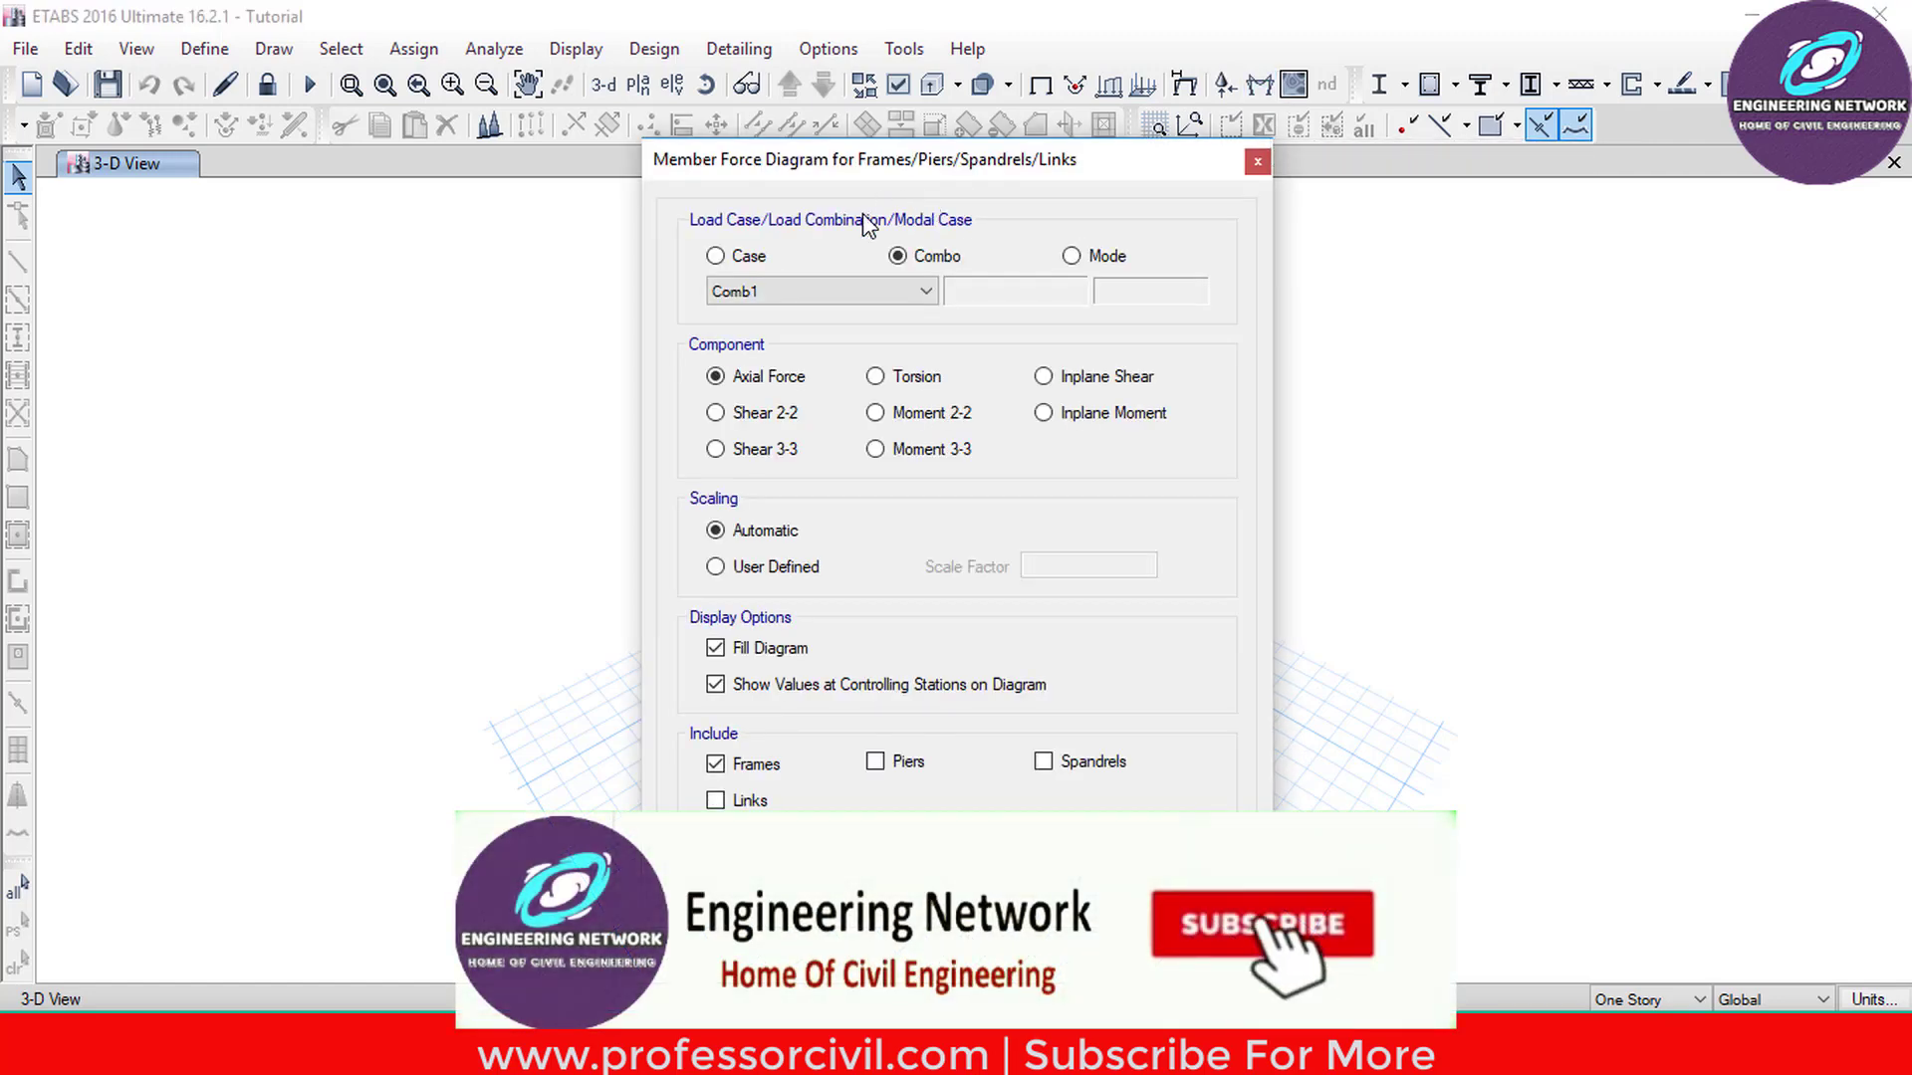
left_click(866, 291)
left_click(757, 462)
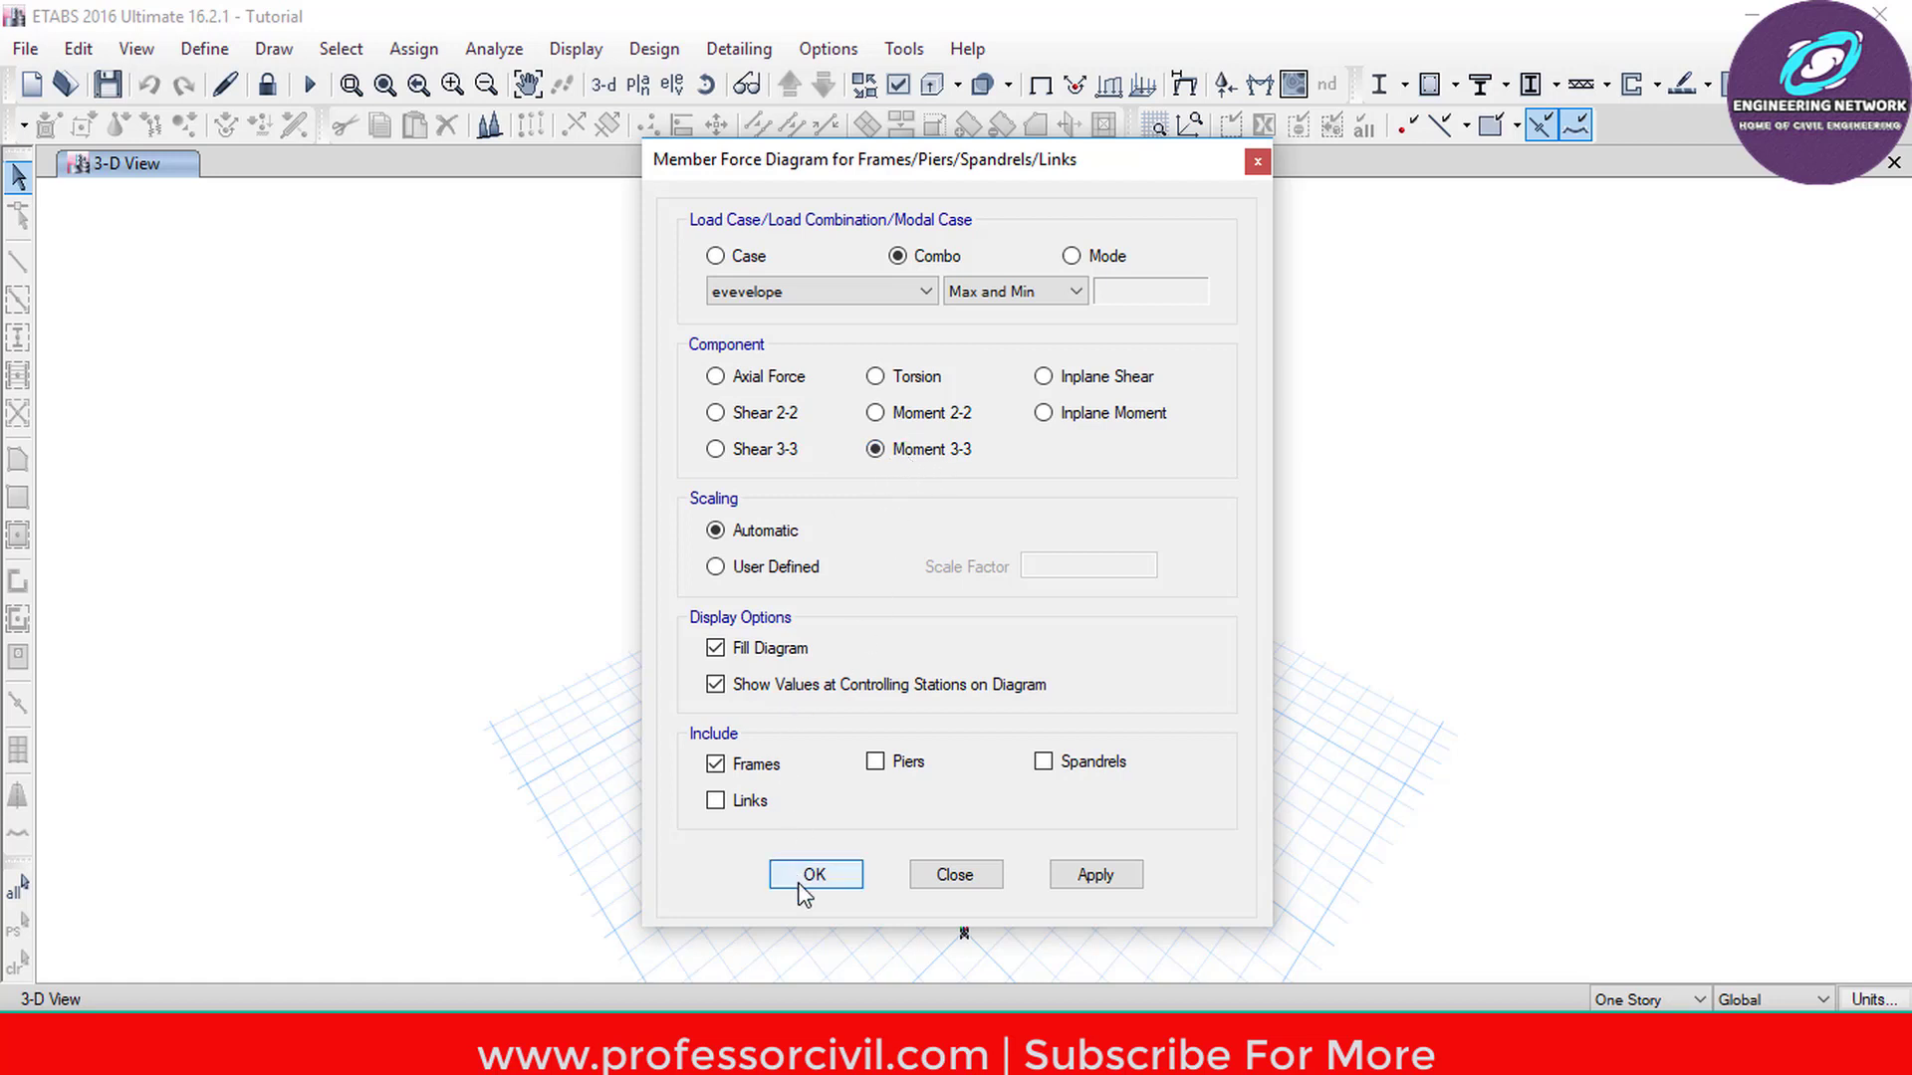
left_click(1104, 872)
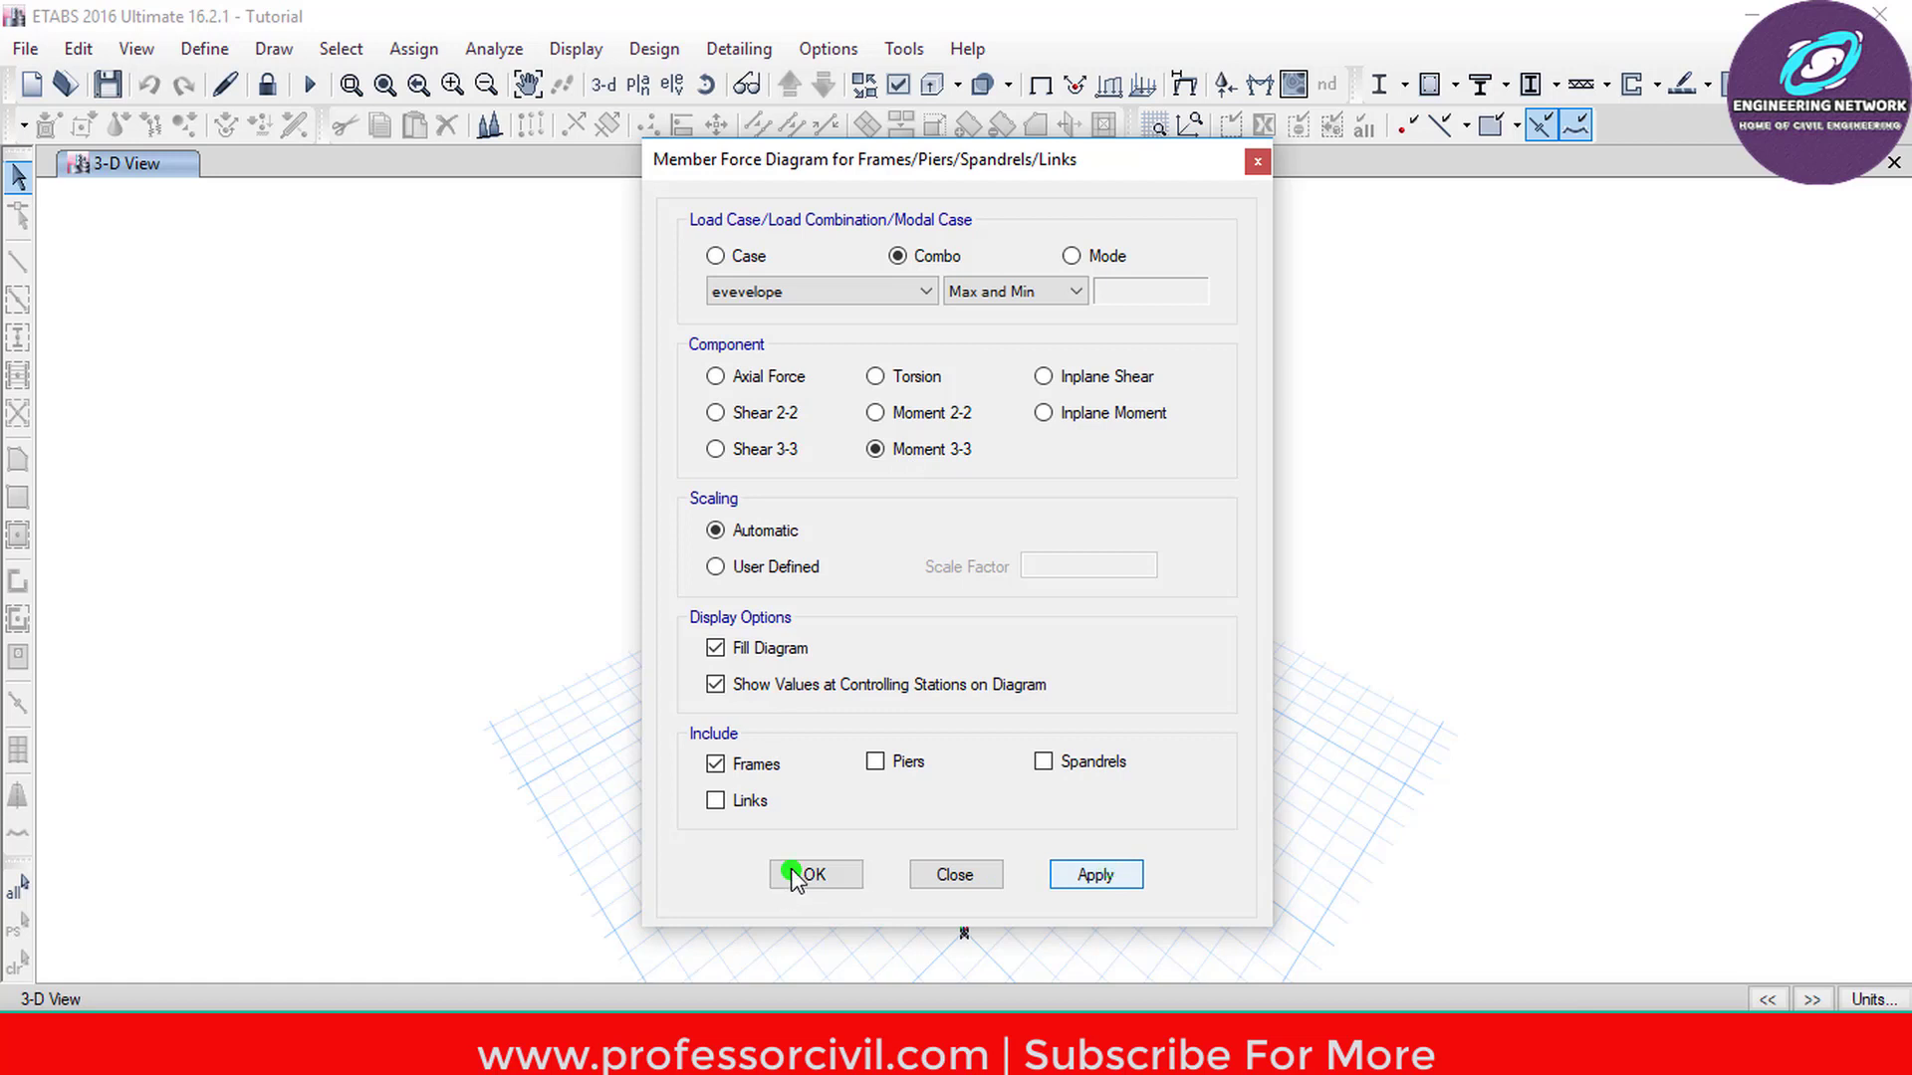
left_click(793, 877)
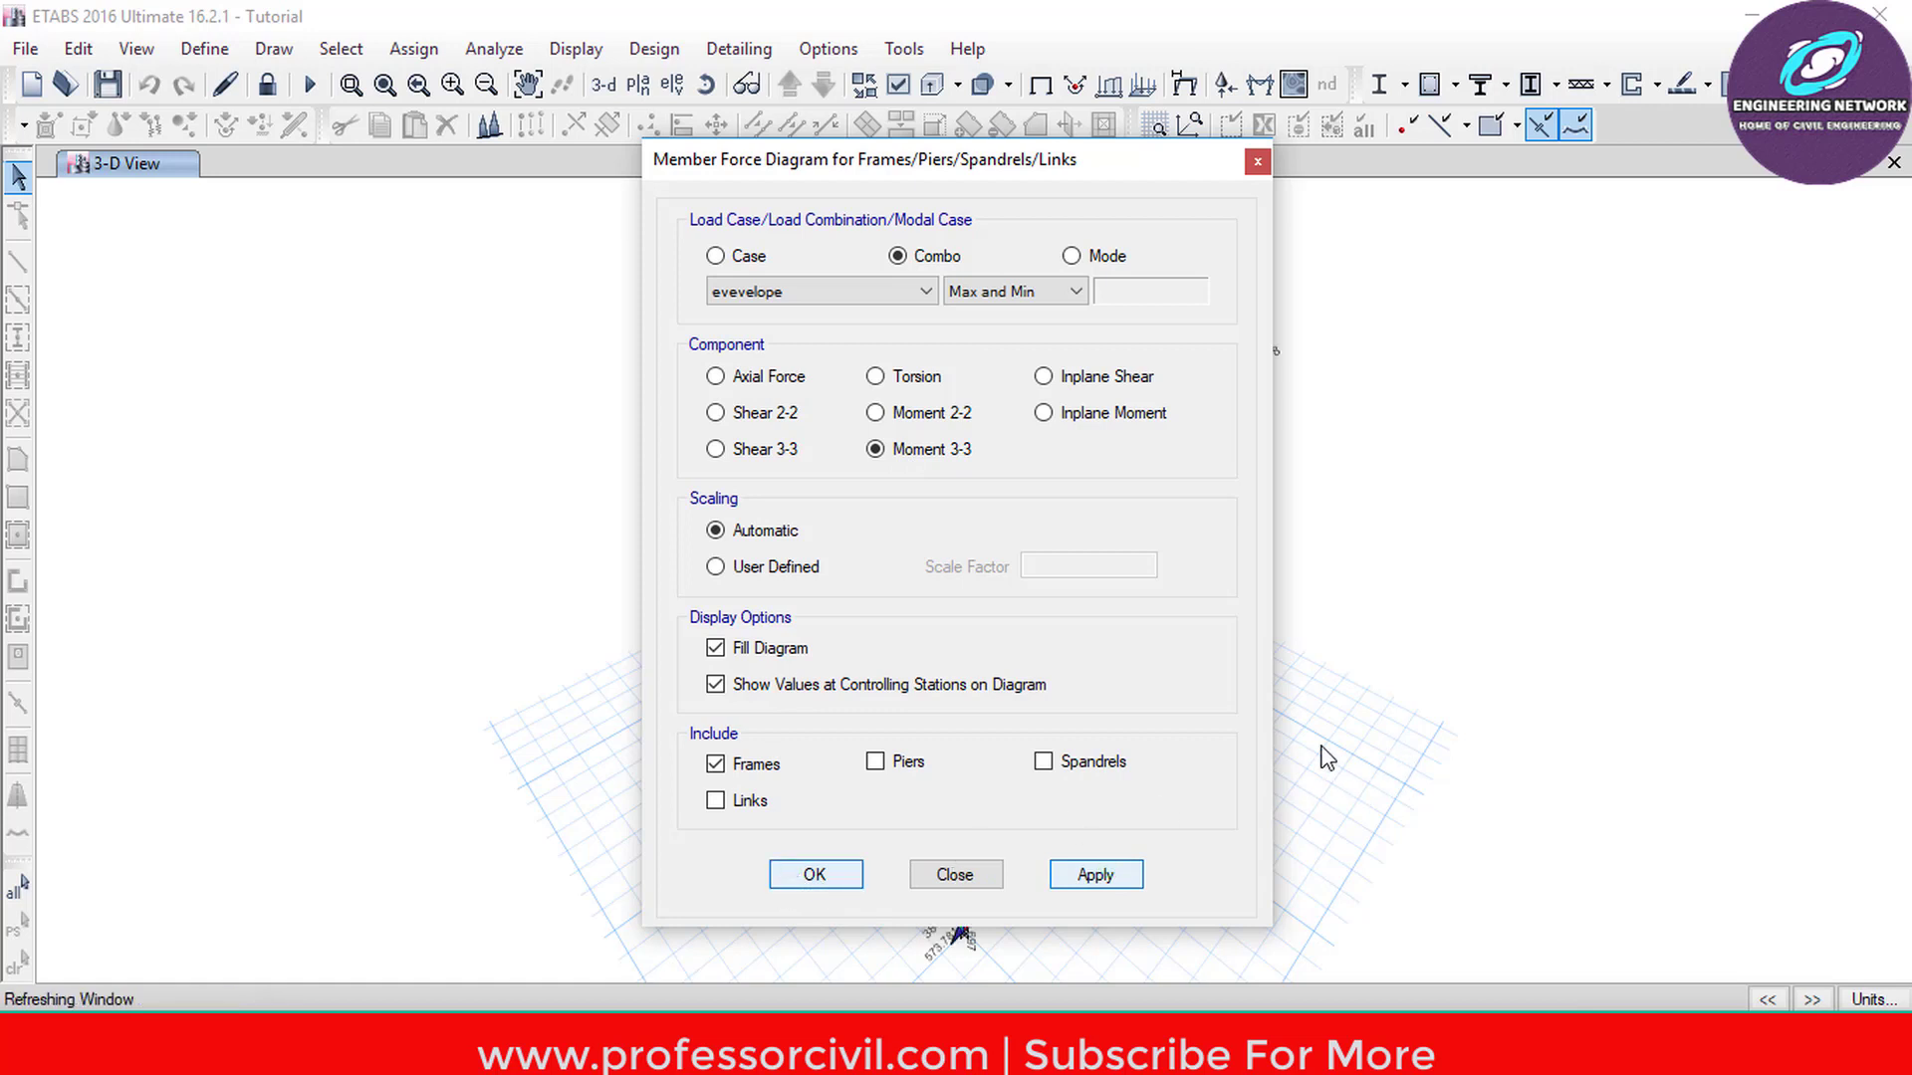
right_click(960, 610)
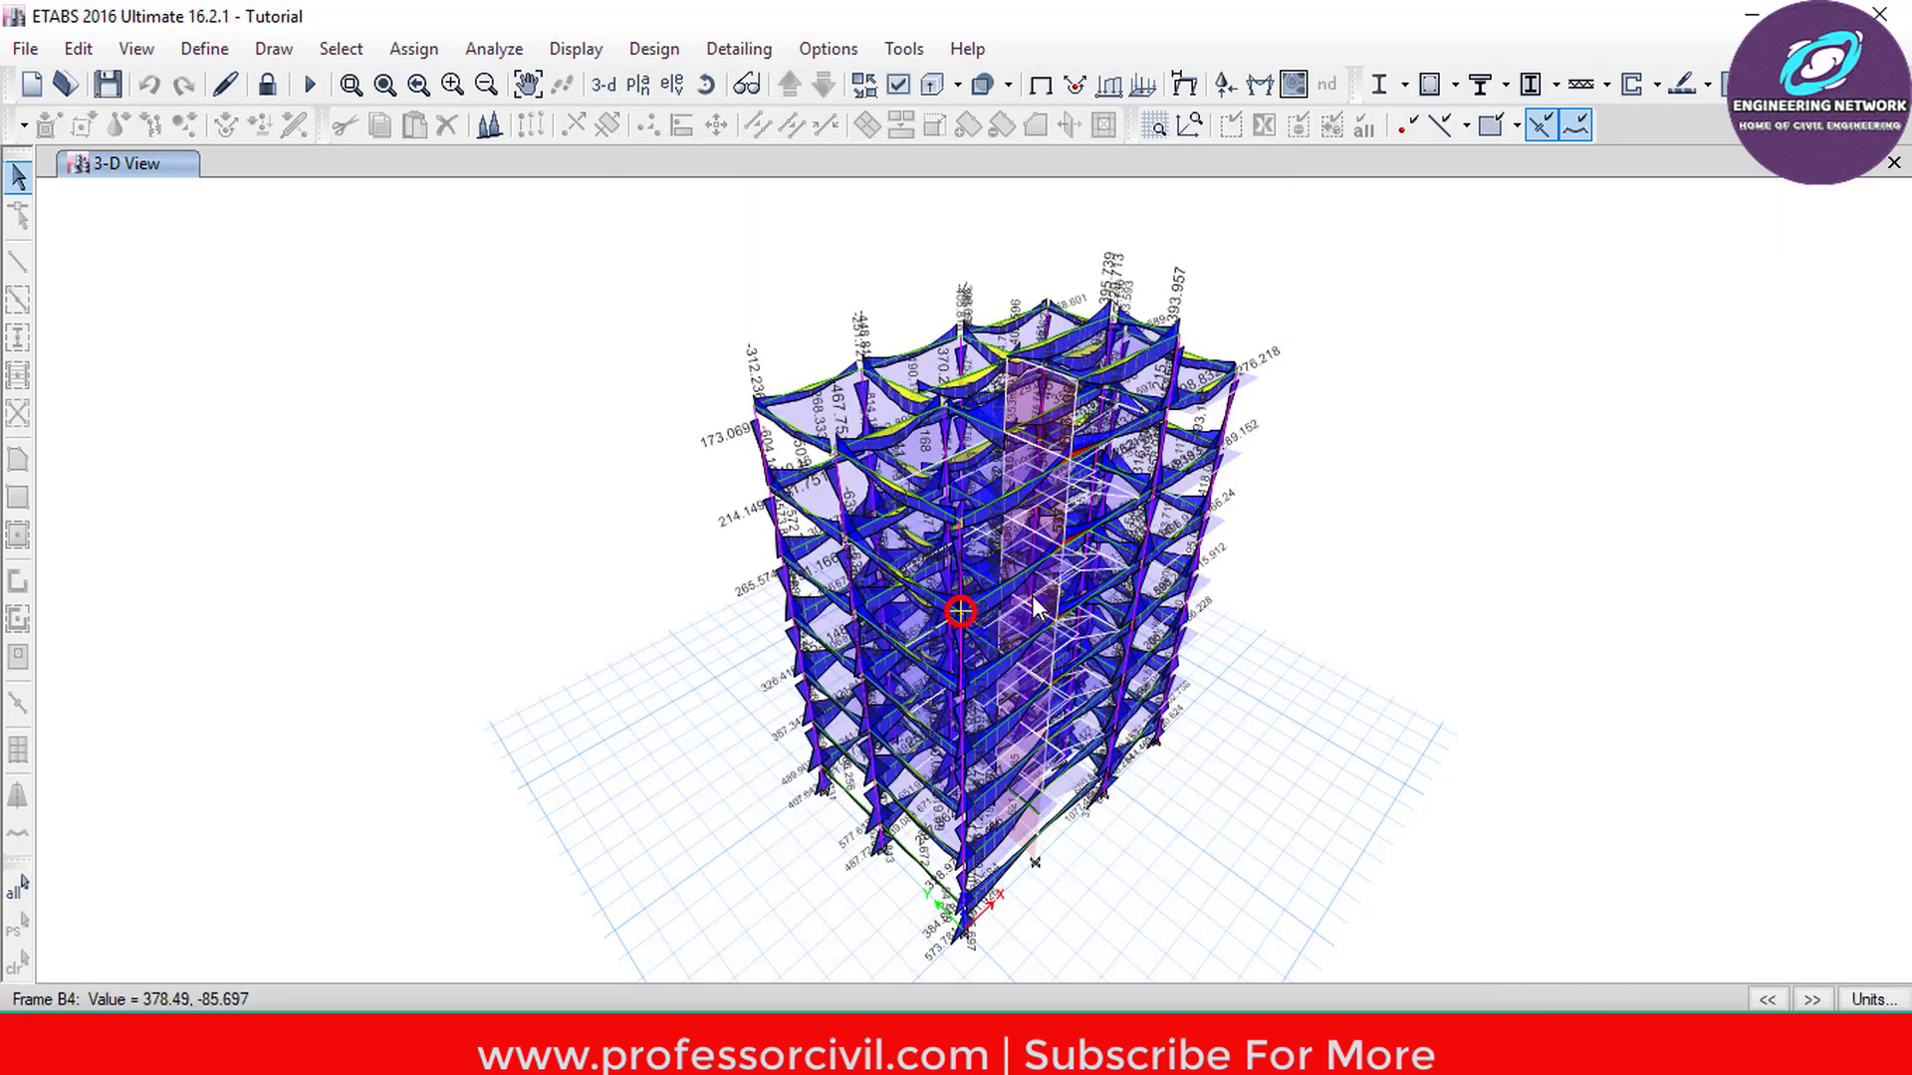
- Show the Moment 3-3 diagram in the plan view of the 4th story
left_click(643, 83)
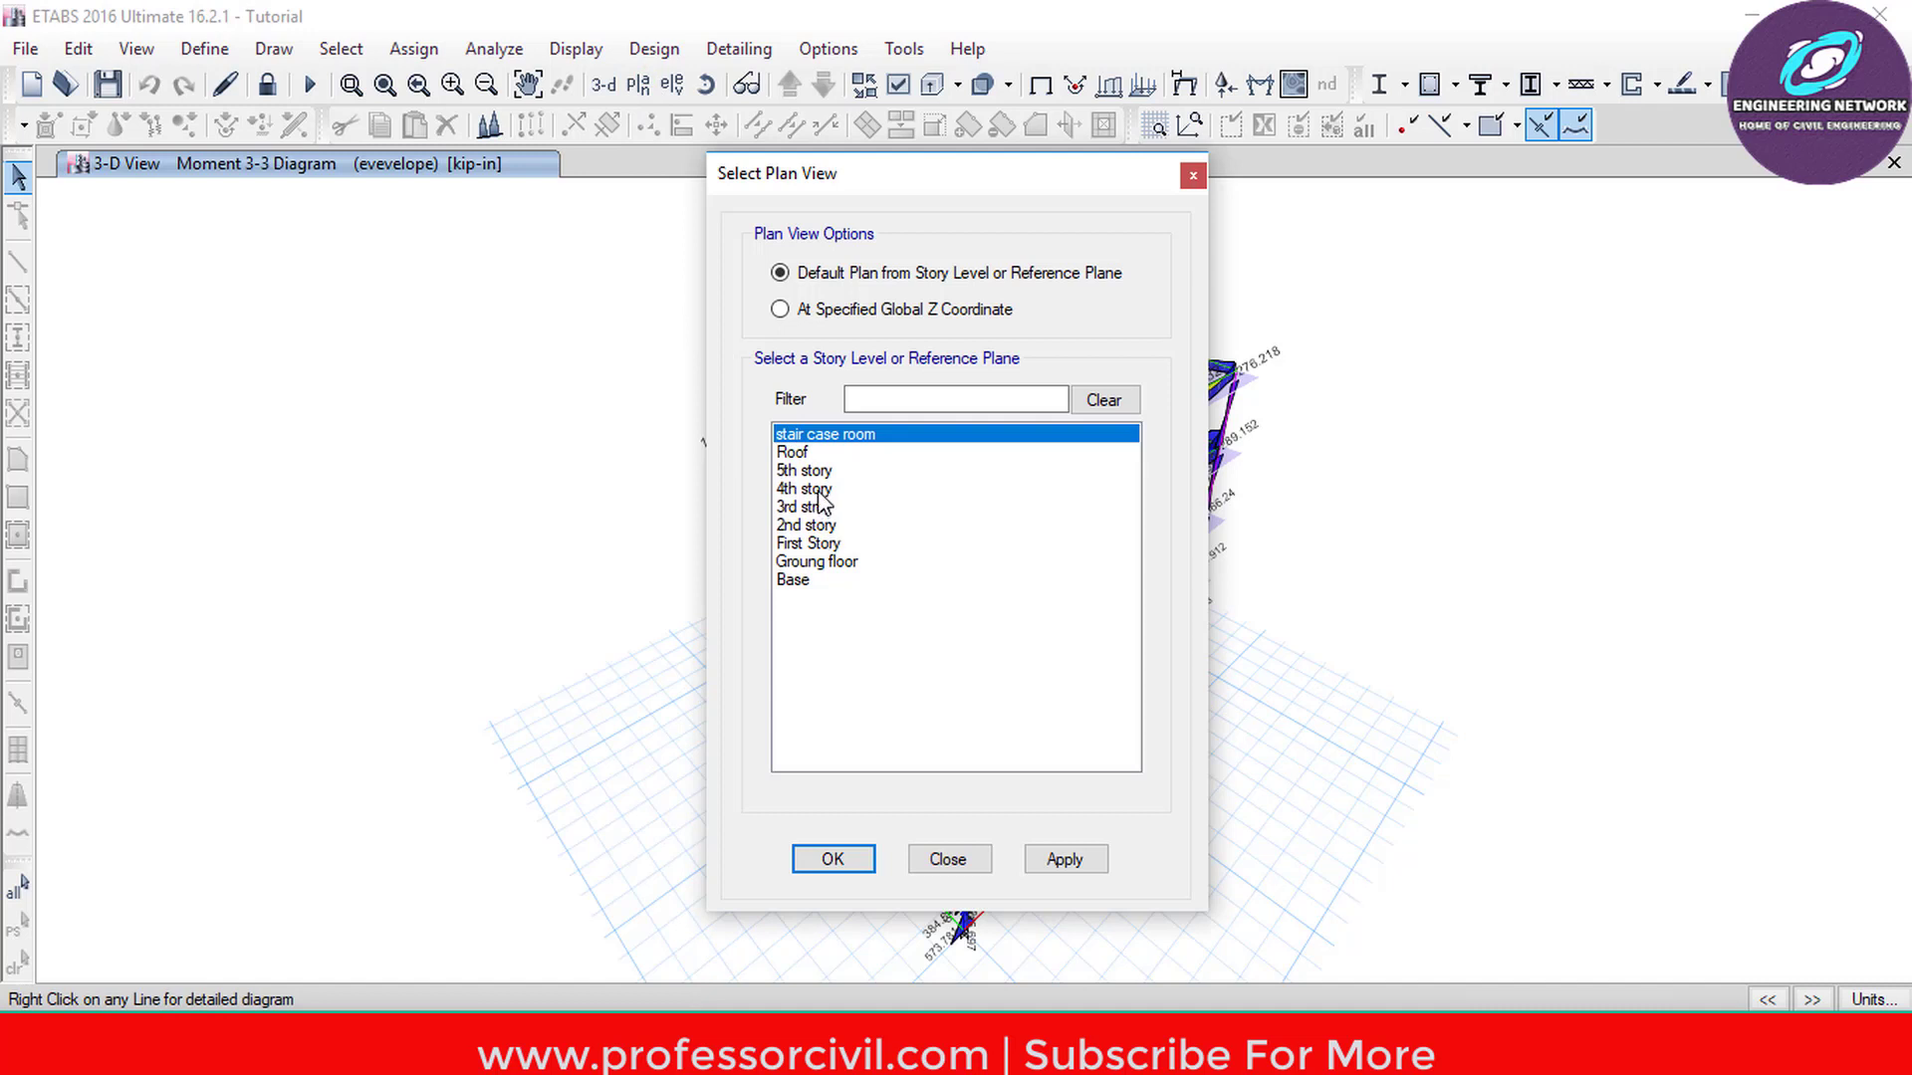
left_click(816, 489)
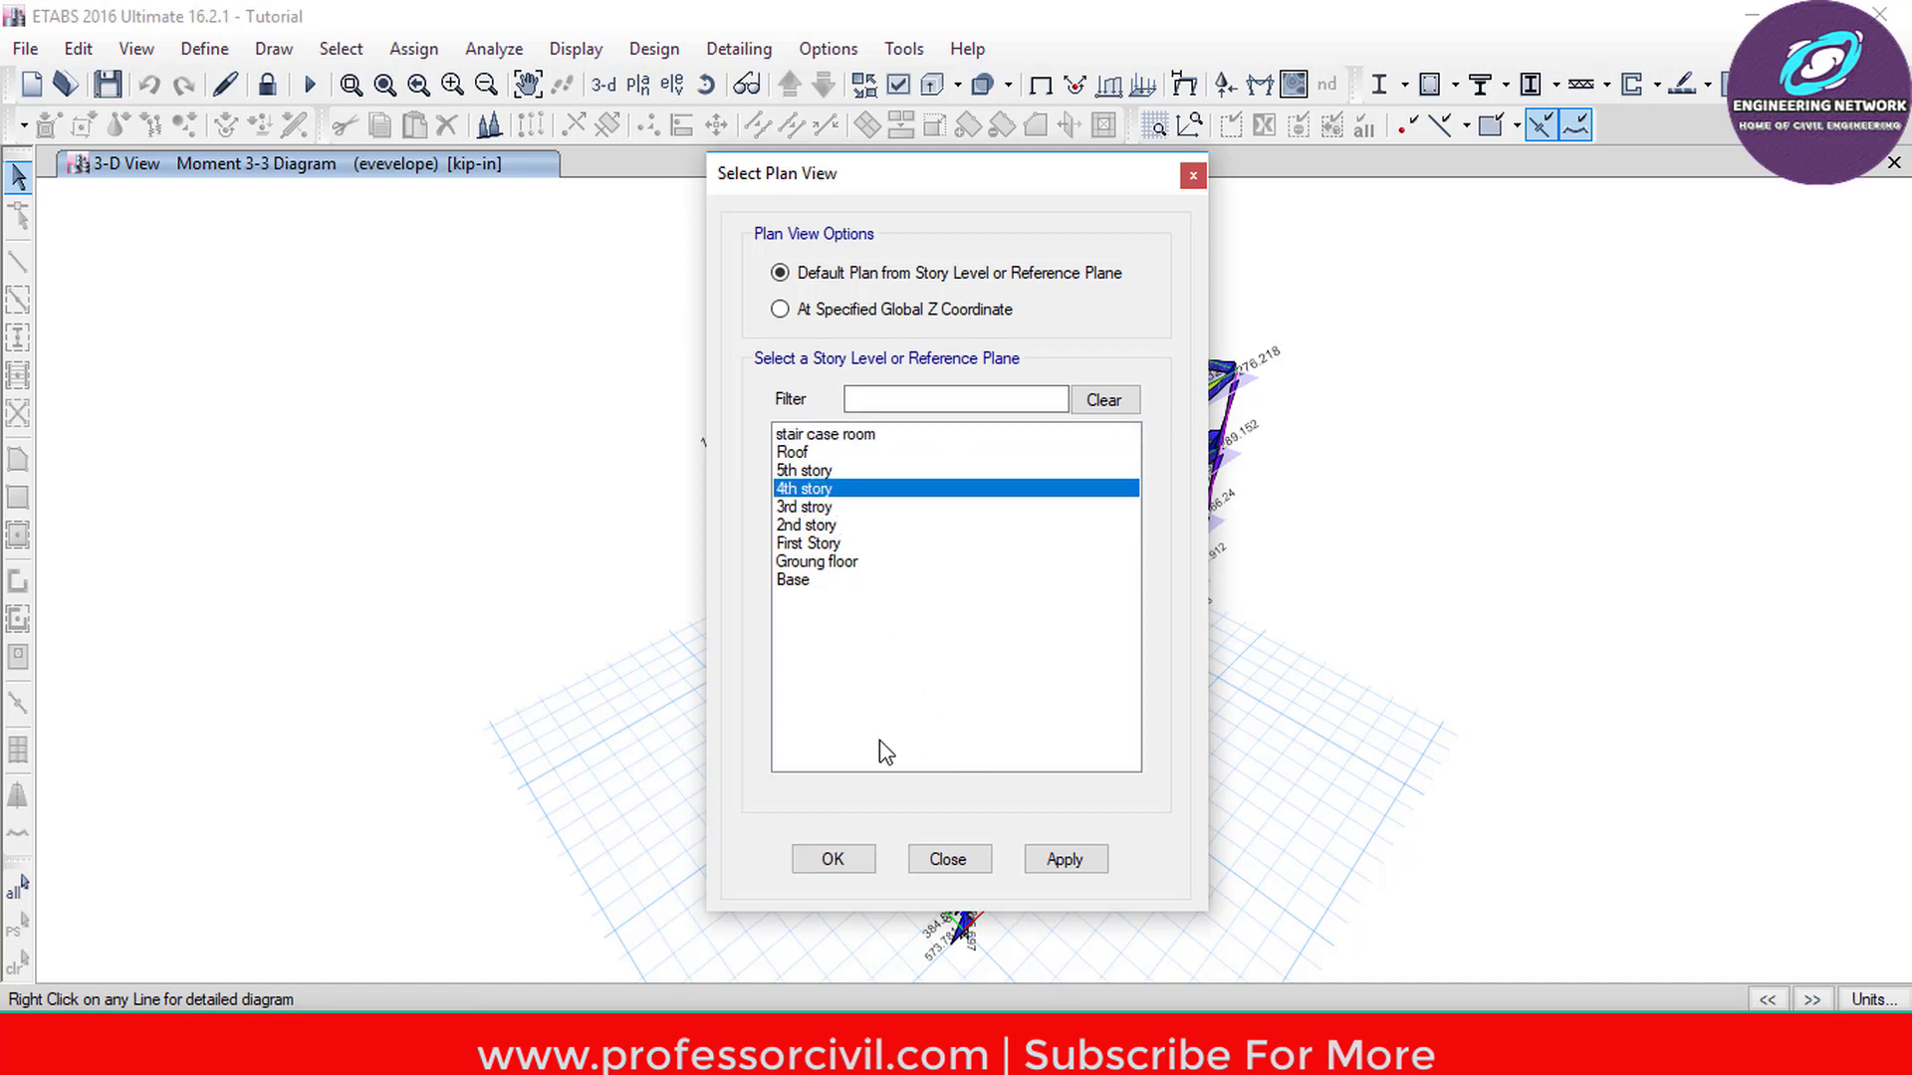
left_click(835, 858)
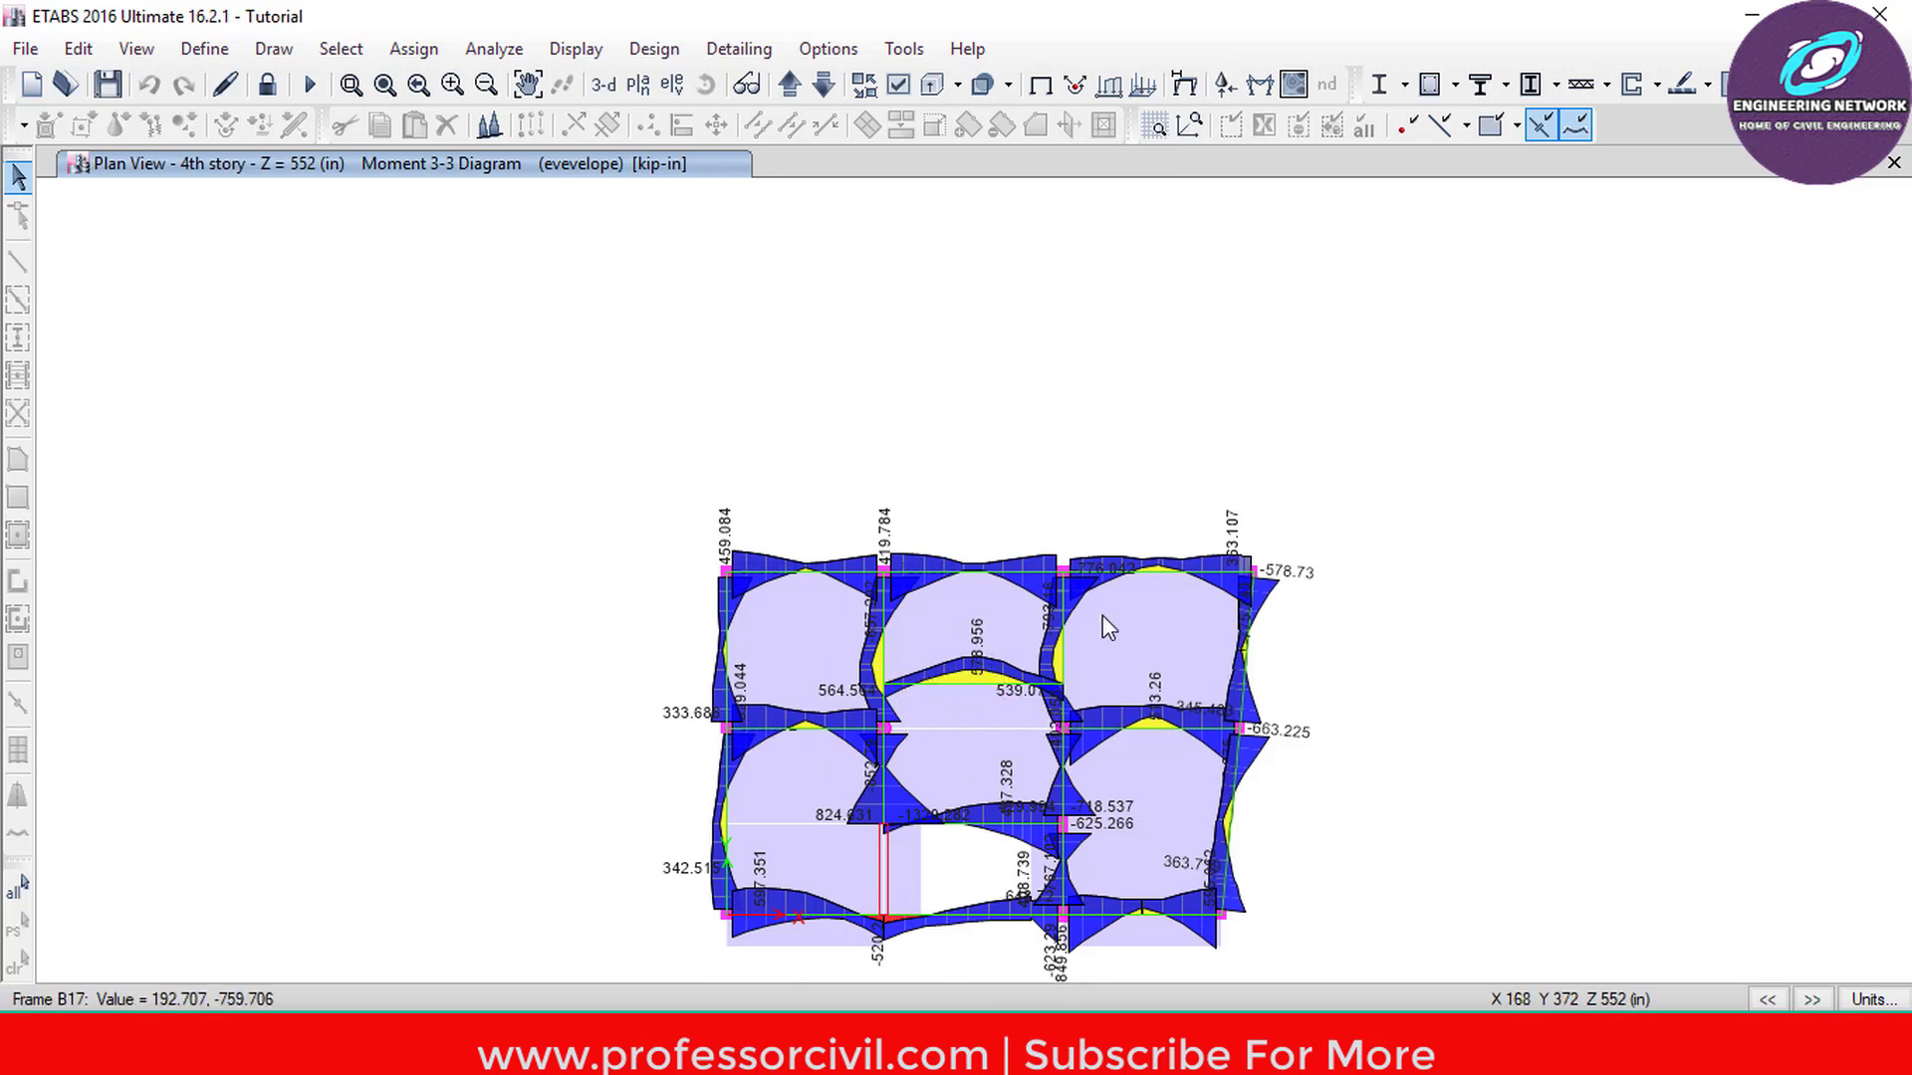
- Open the detailed shear and moment diagram of beam B20 on the 4th story and set its display location to Scroll for Values
left_click(955, 685)
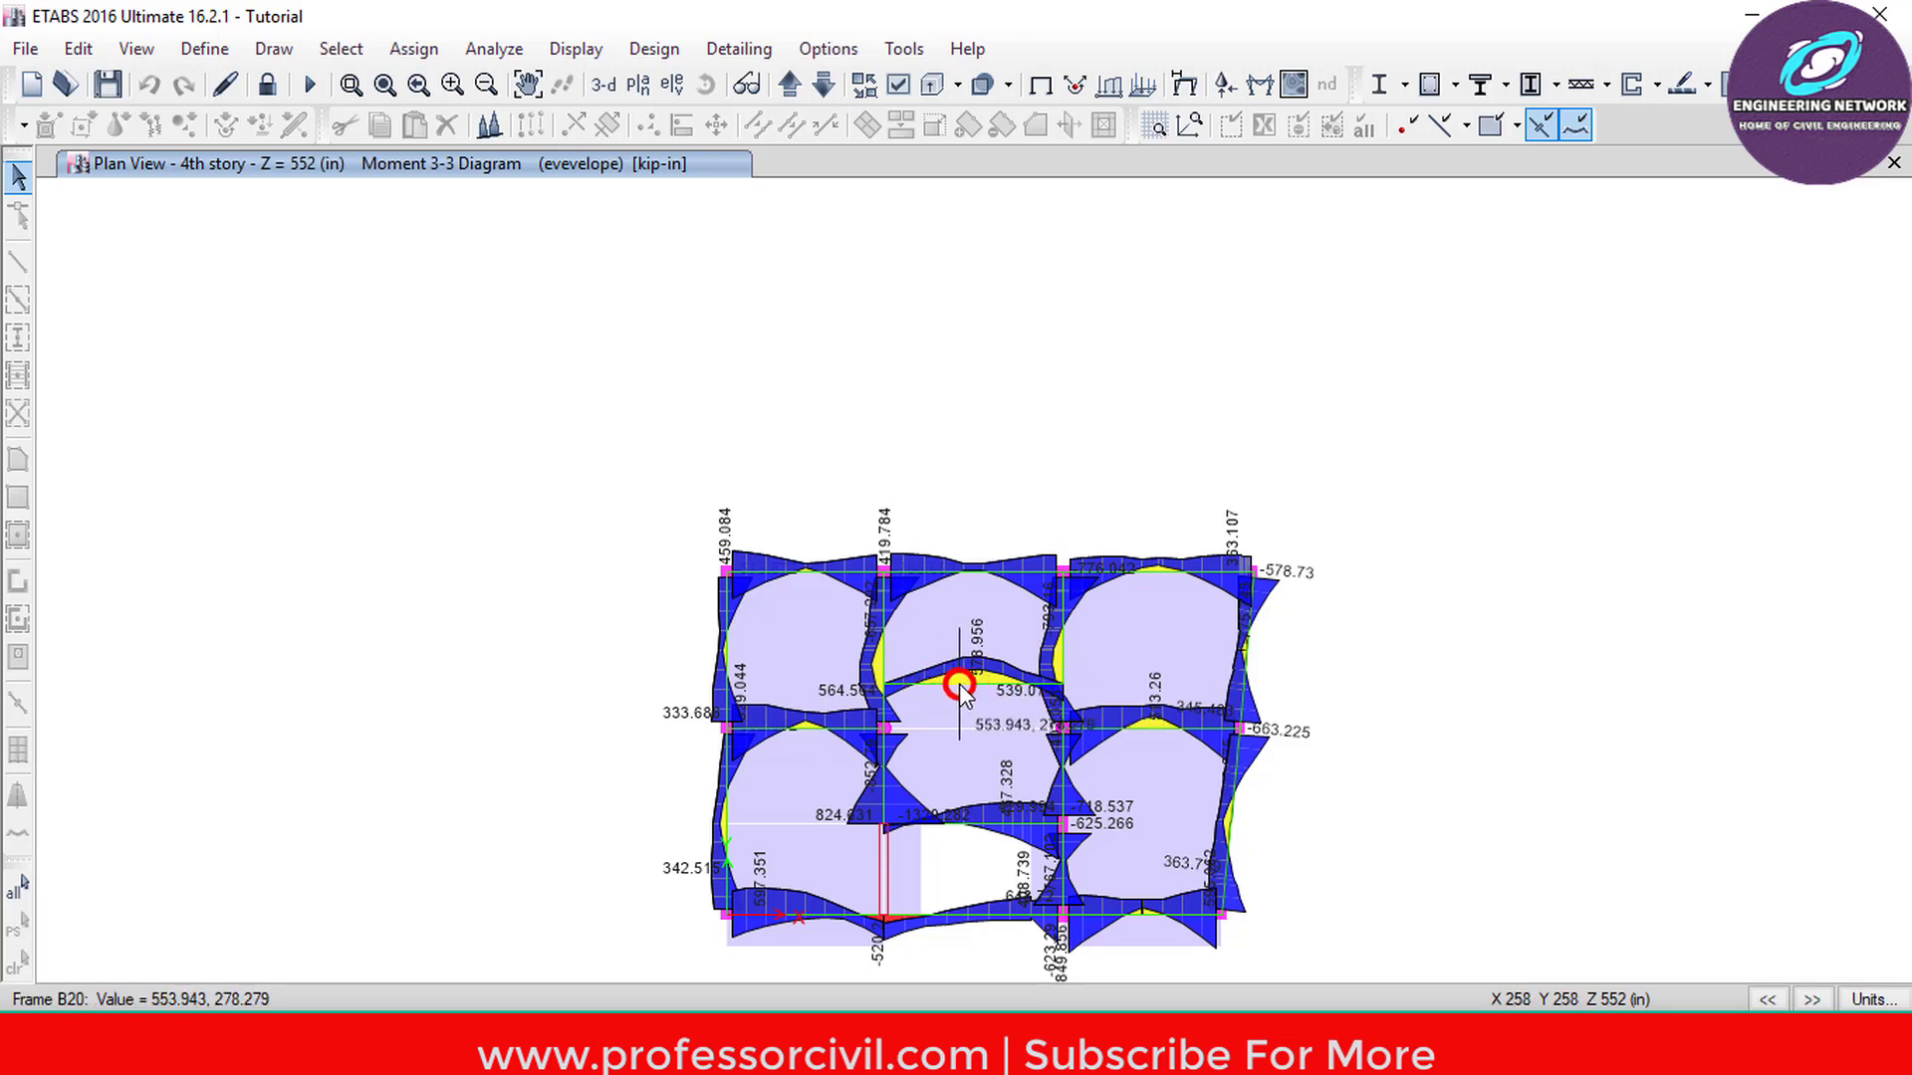
right_click(959, 686)
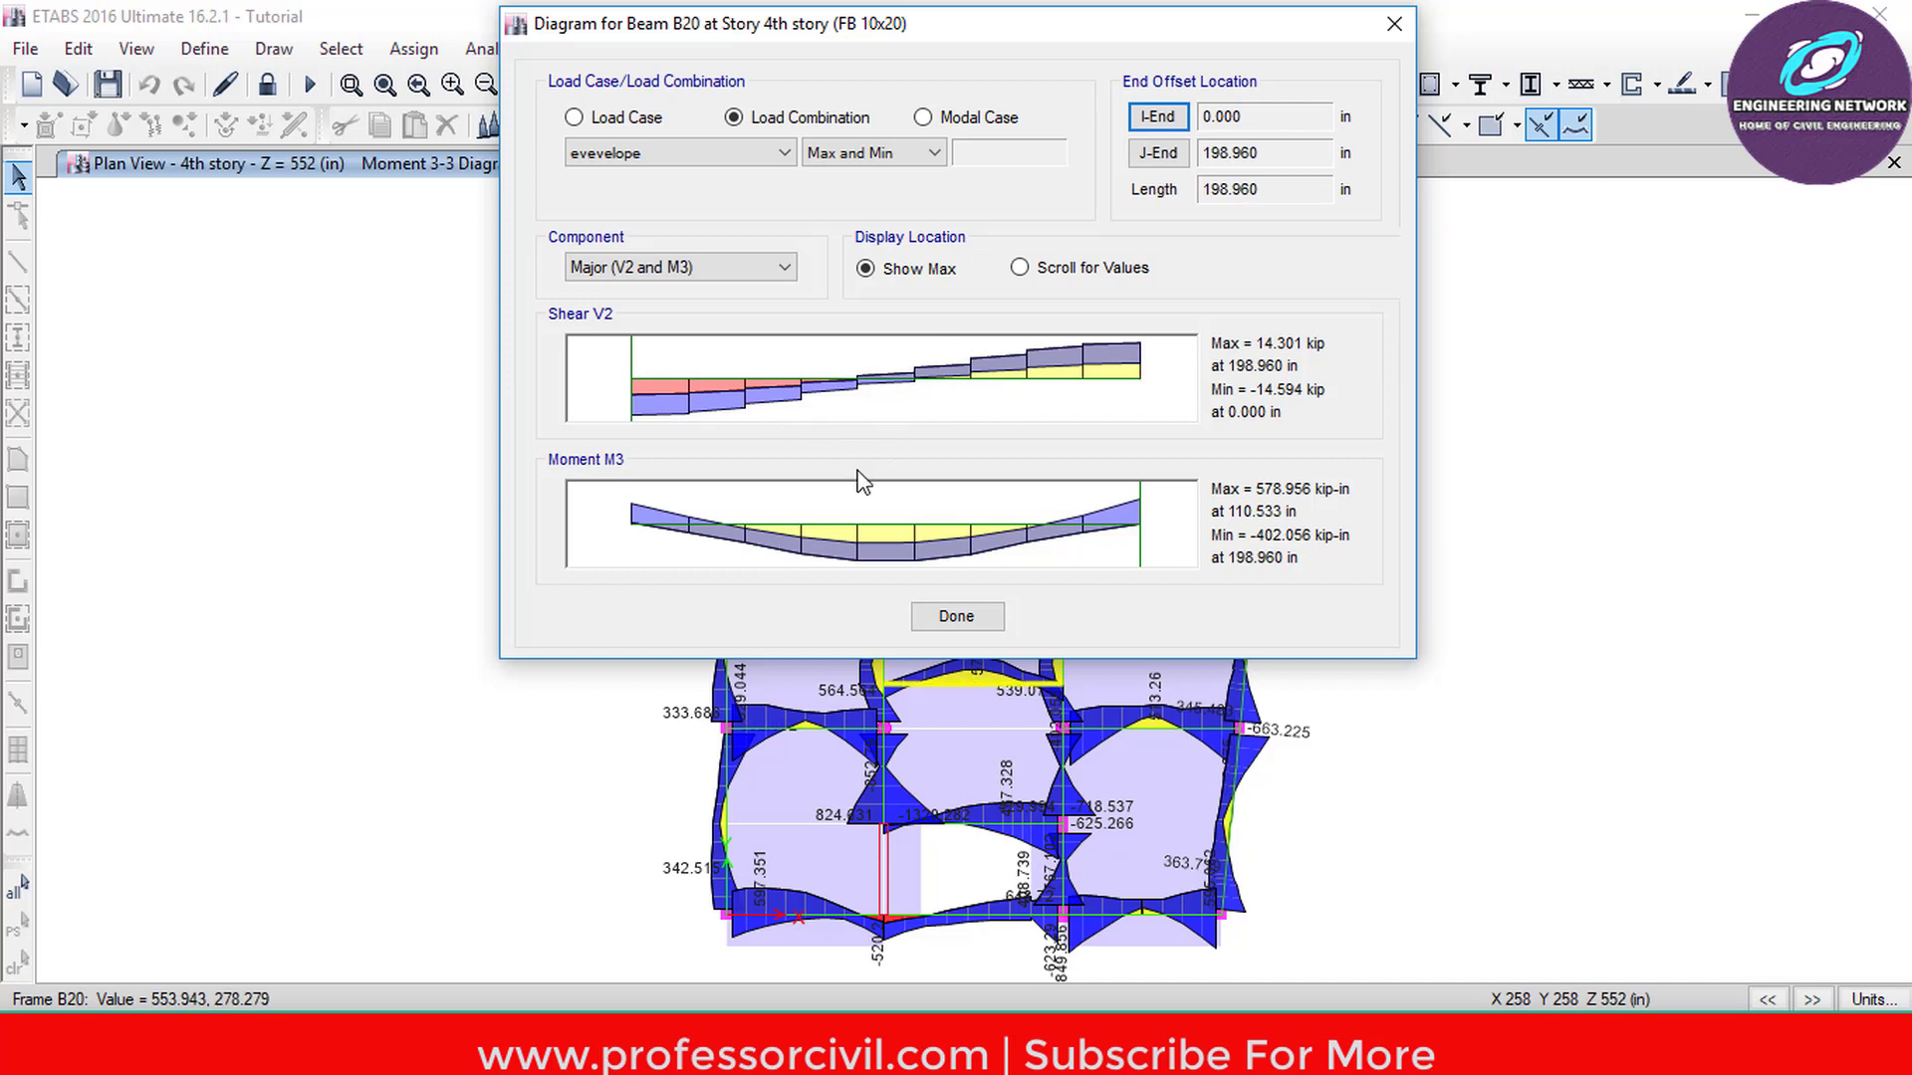
left_click(1018, 267)
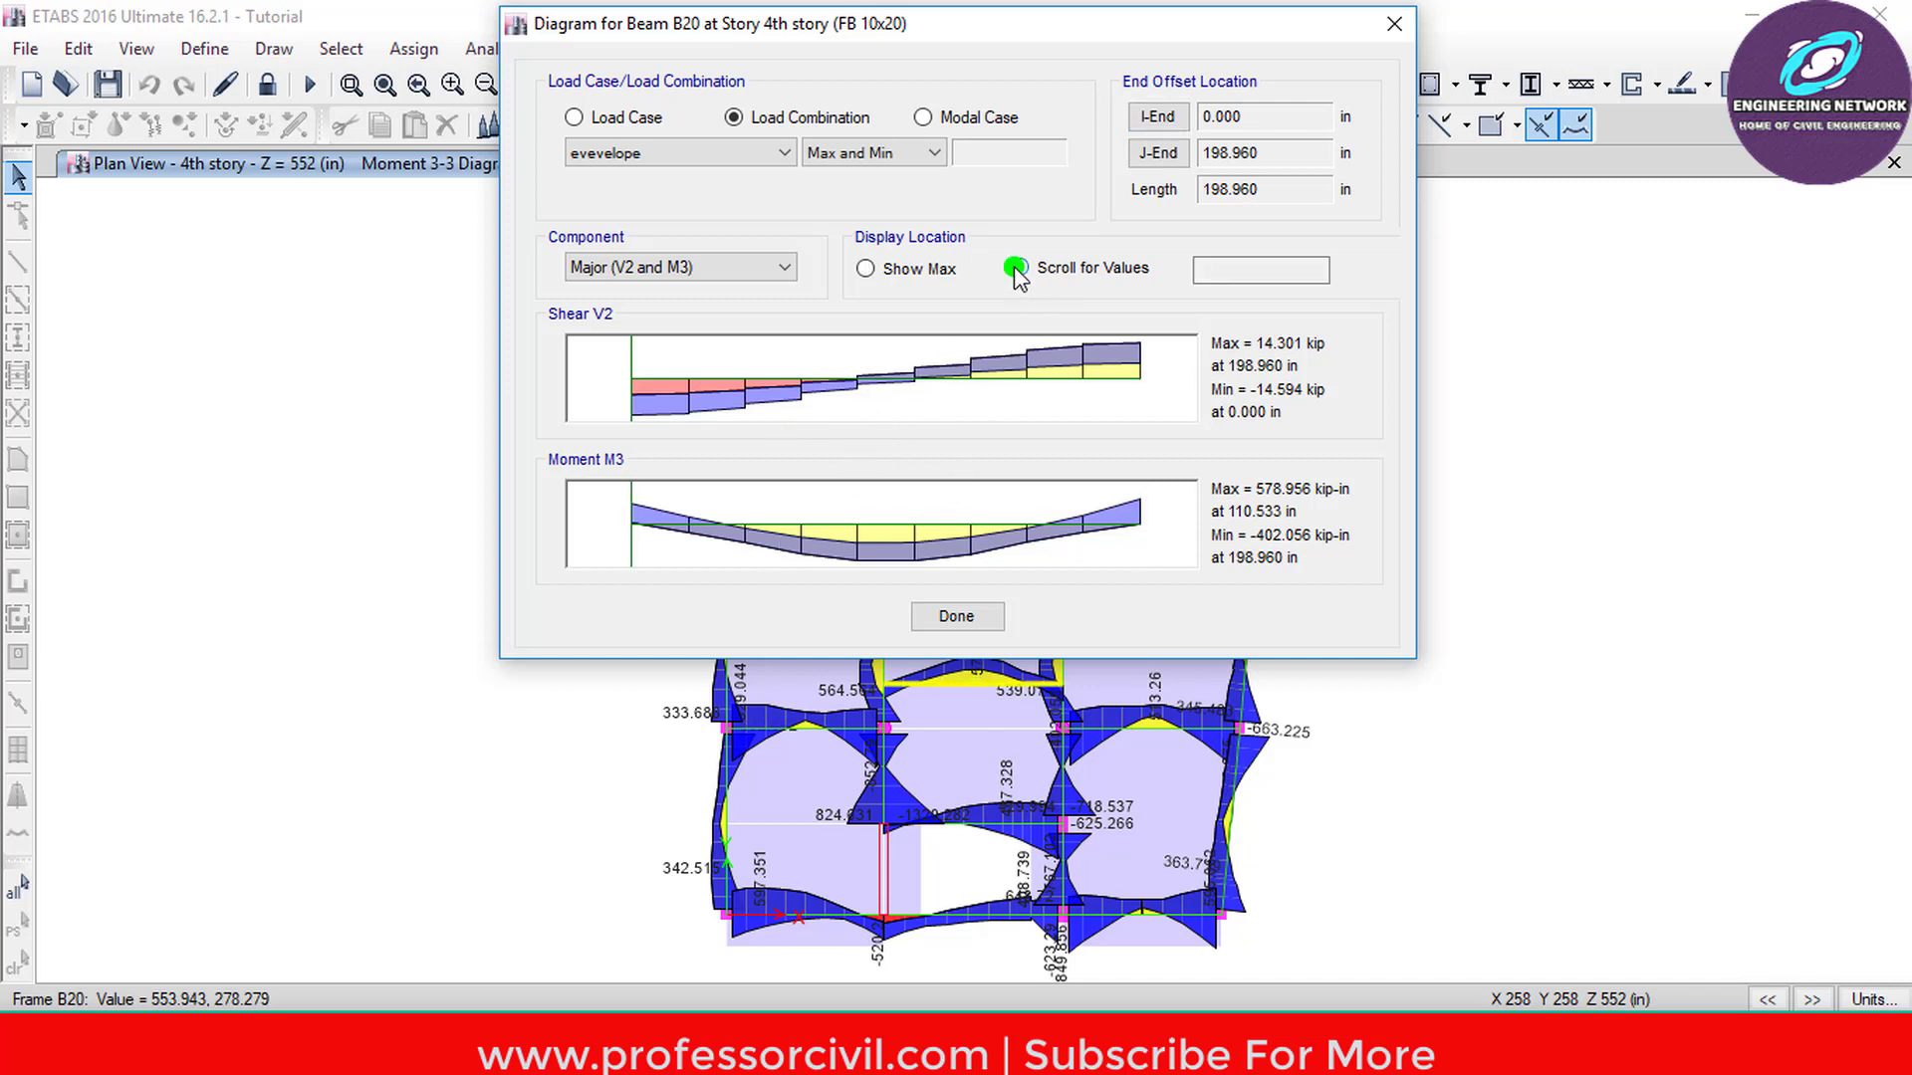
- Read the shear V2 and moment M3 values of beam B20 at stations starting from its I-end
left_click(629, 366)
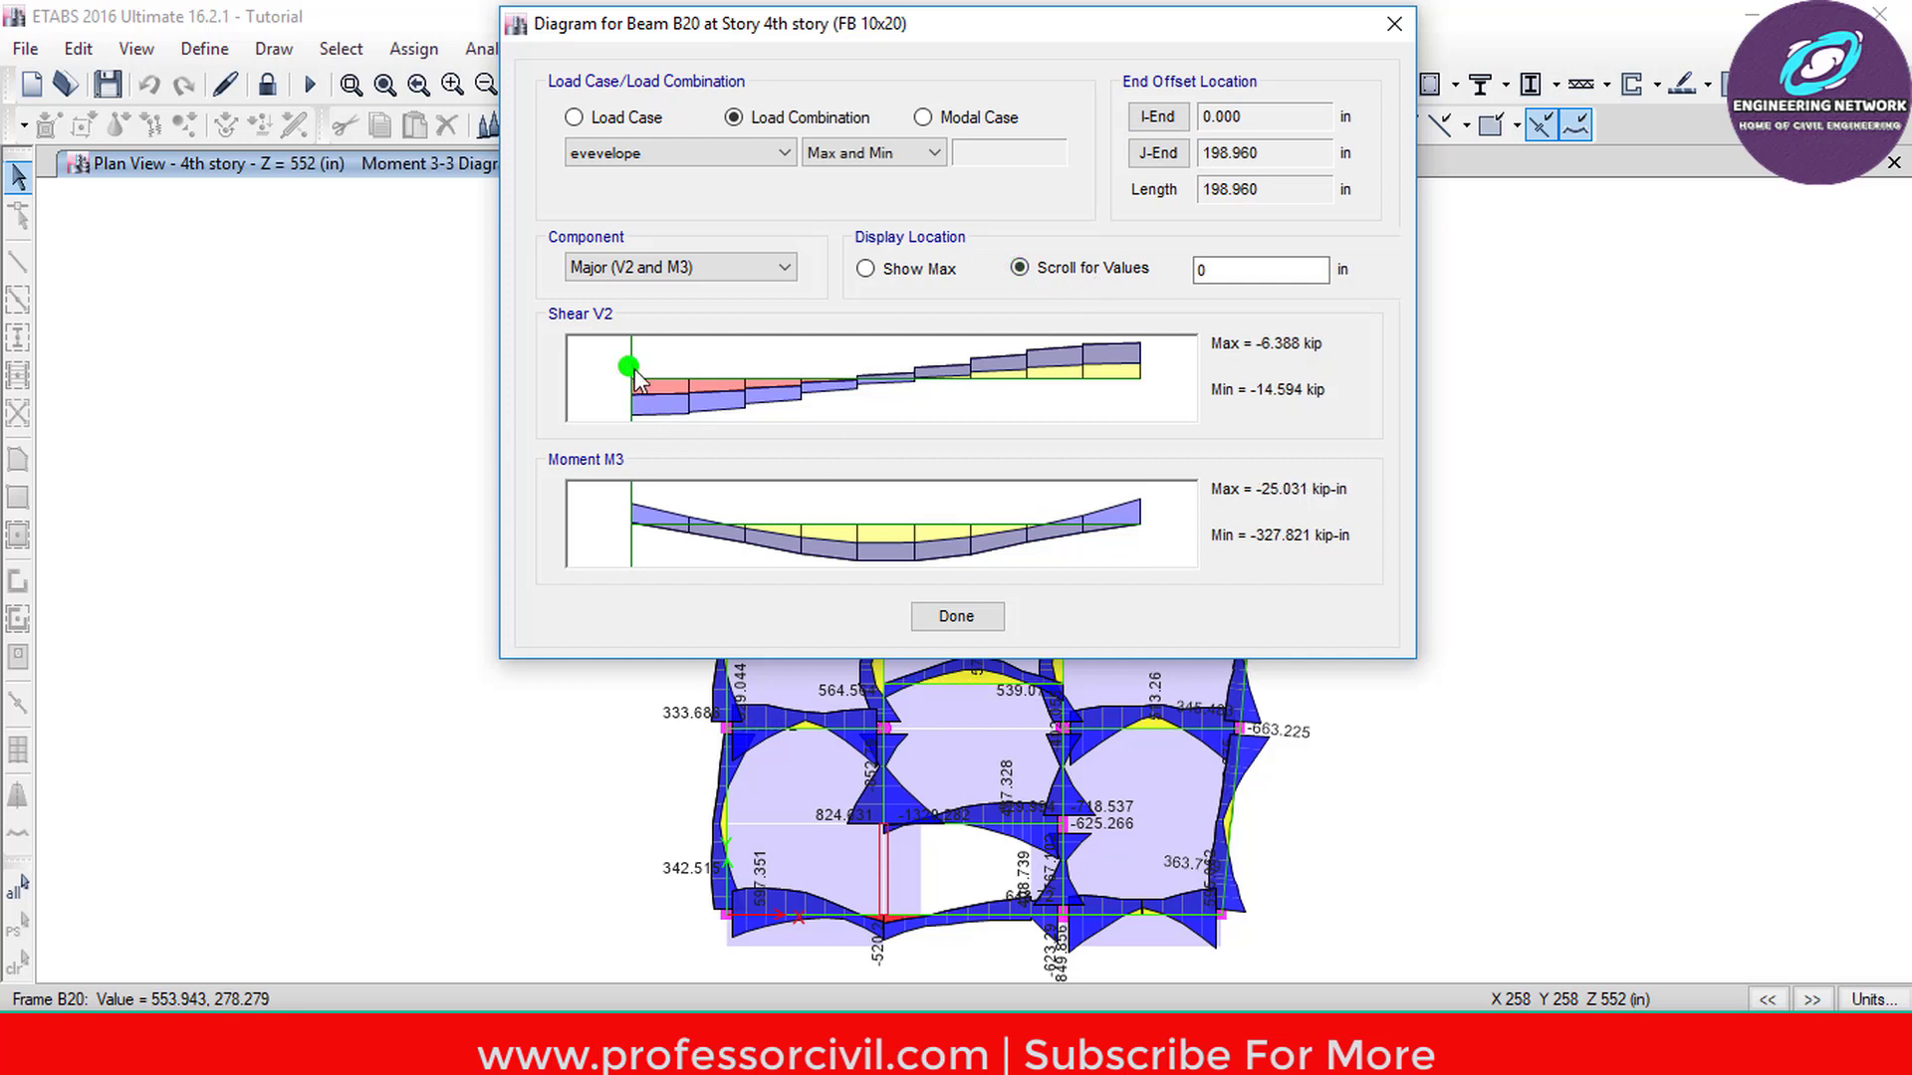
mouse_move(664, 389)
left_mouse_down()
mouse_move(1140, 428)
mouse_move(622, 467)
left_mouse_up()
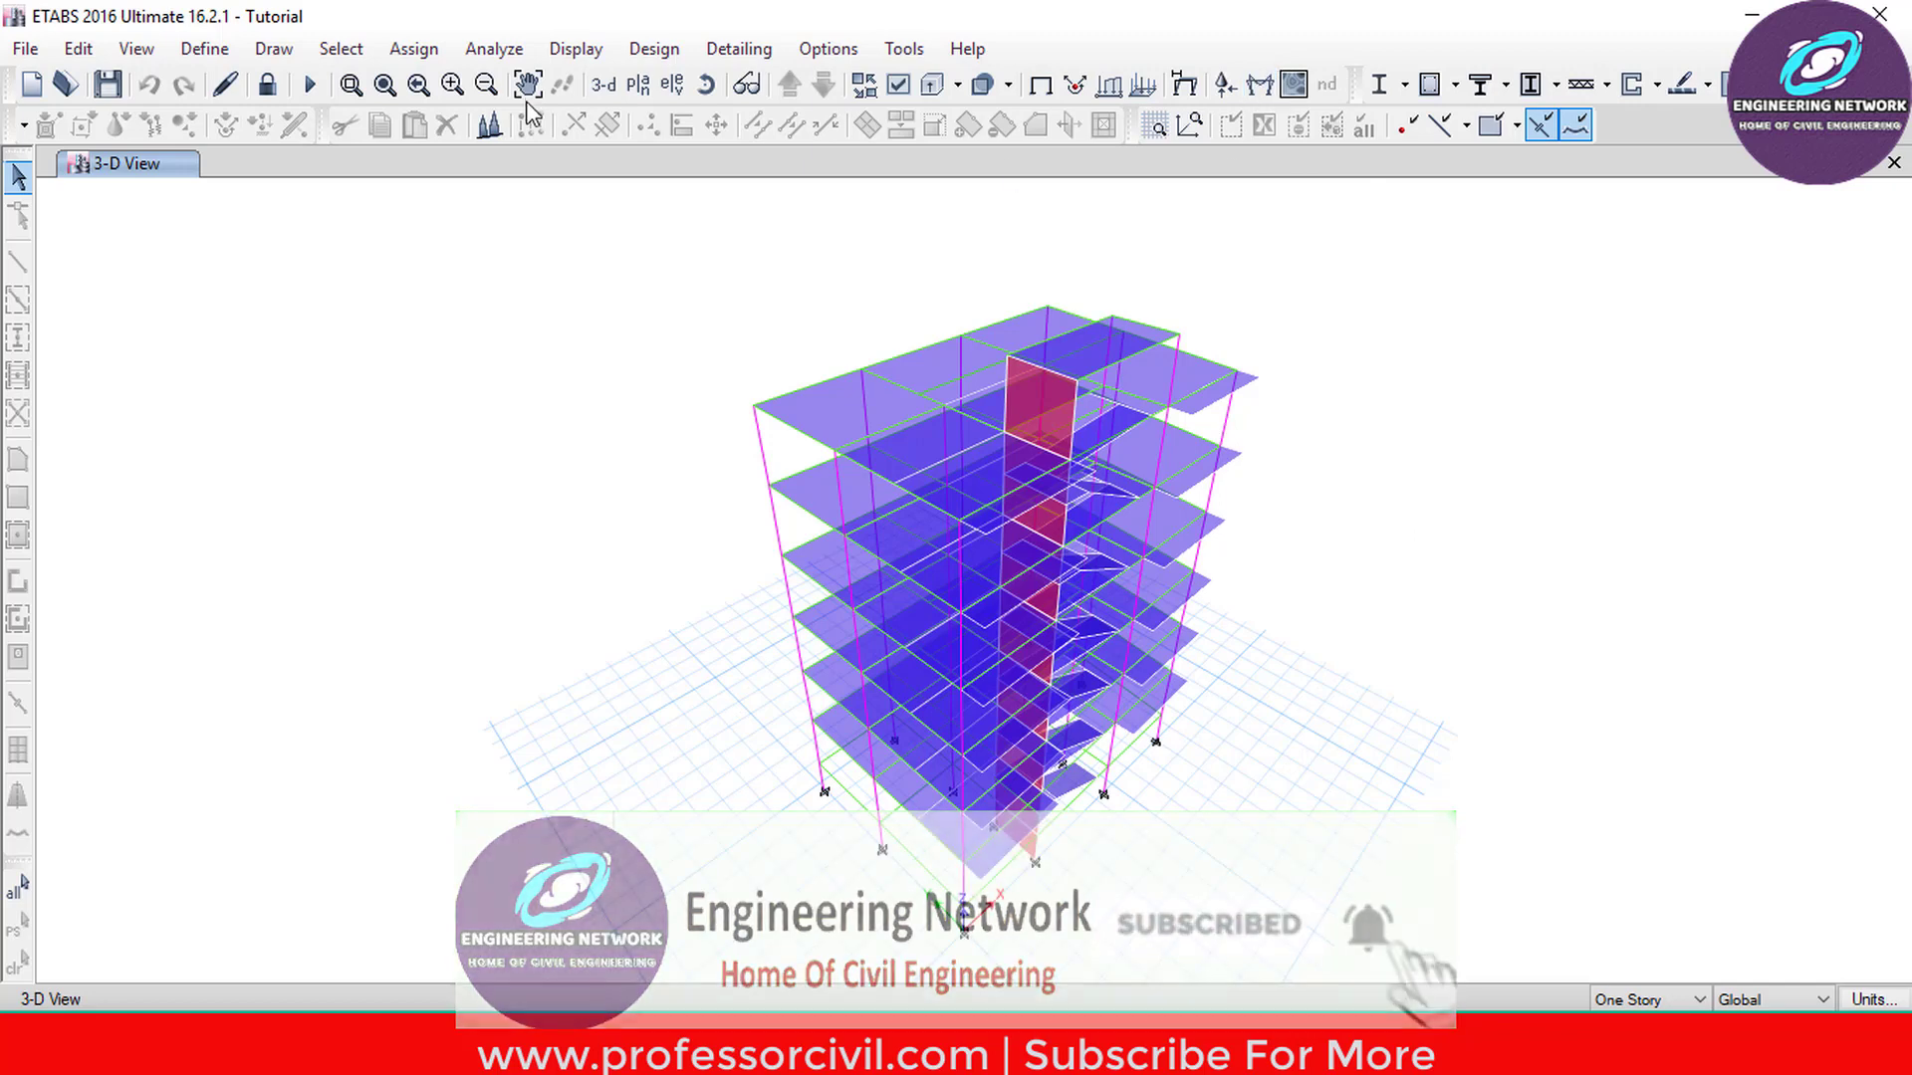
- Display the filled Axial Force diagram with values on the frames of elevation A for the evevelope combination, using Max and Min
left_click(671, 86)
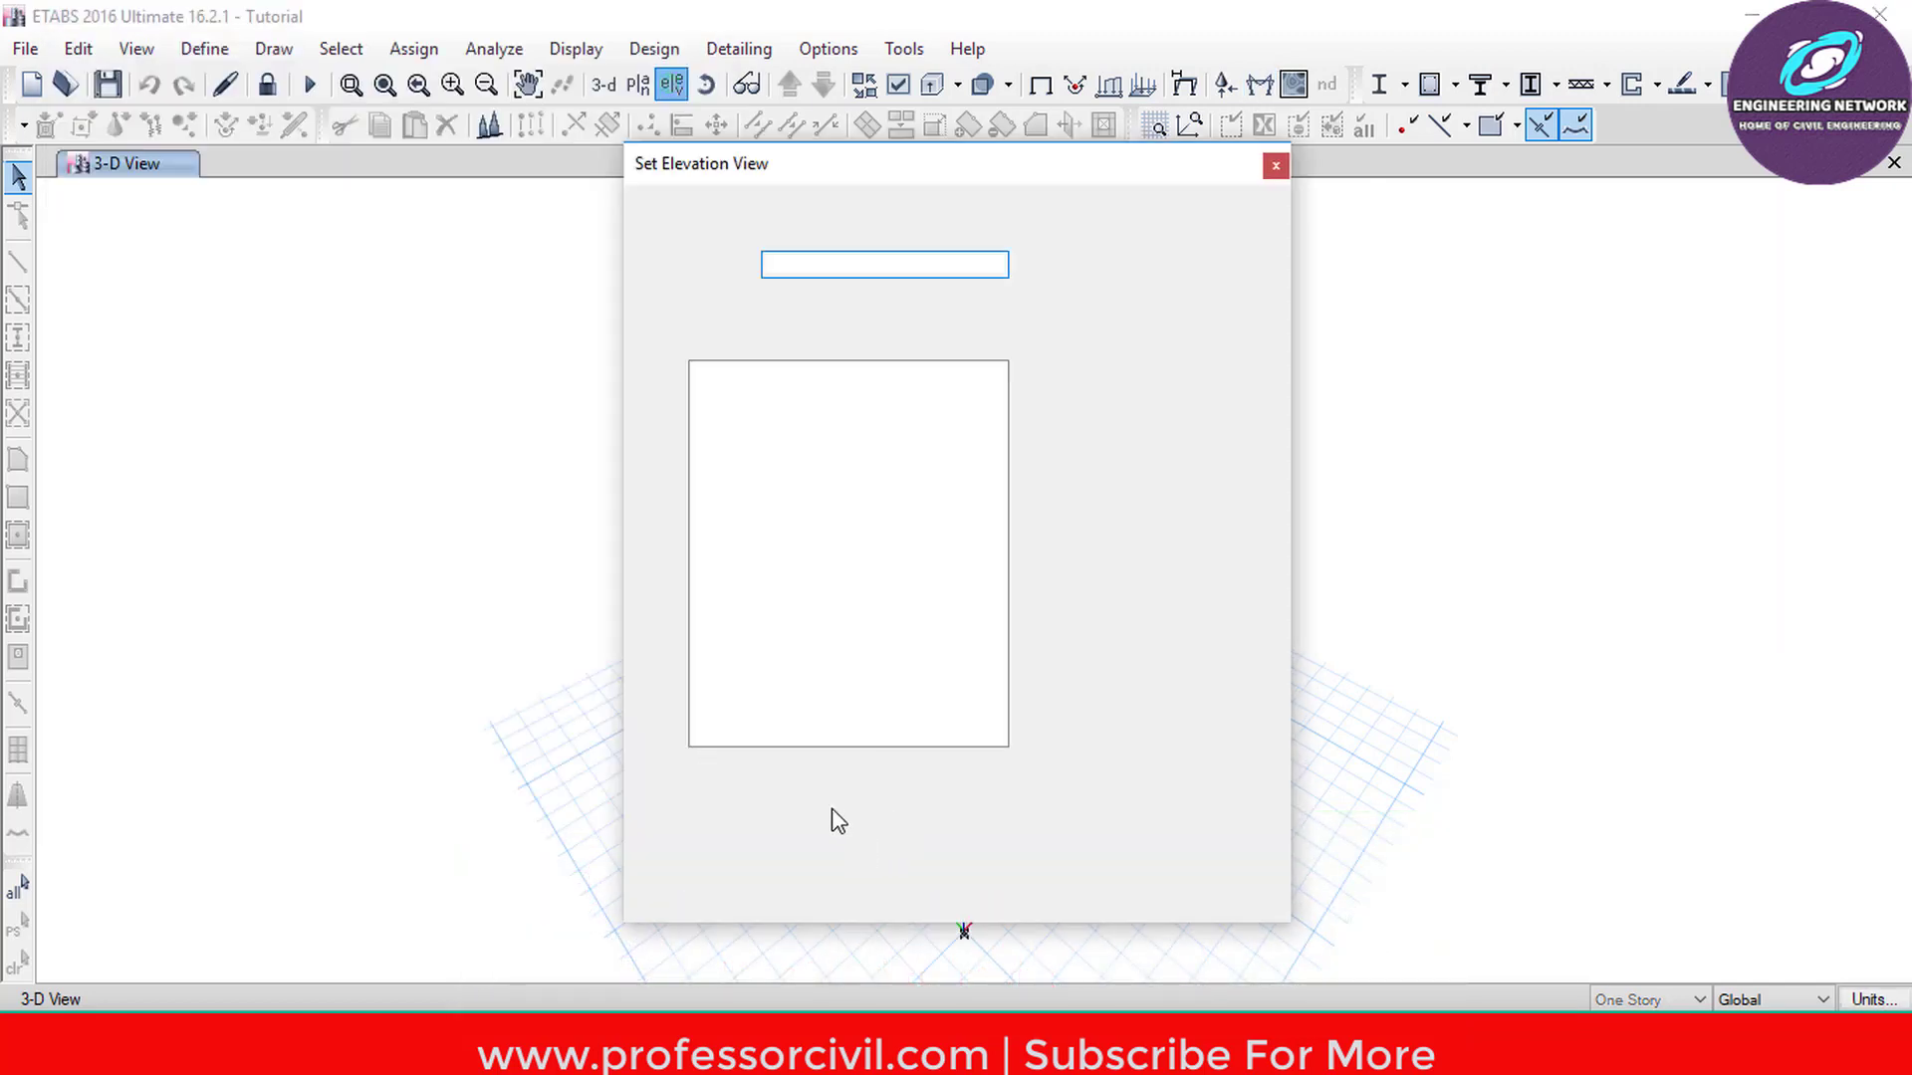
left_click(833, 869)
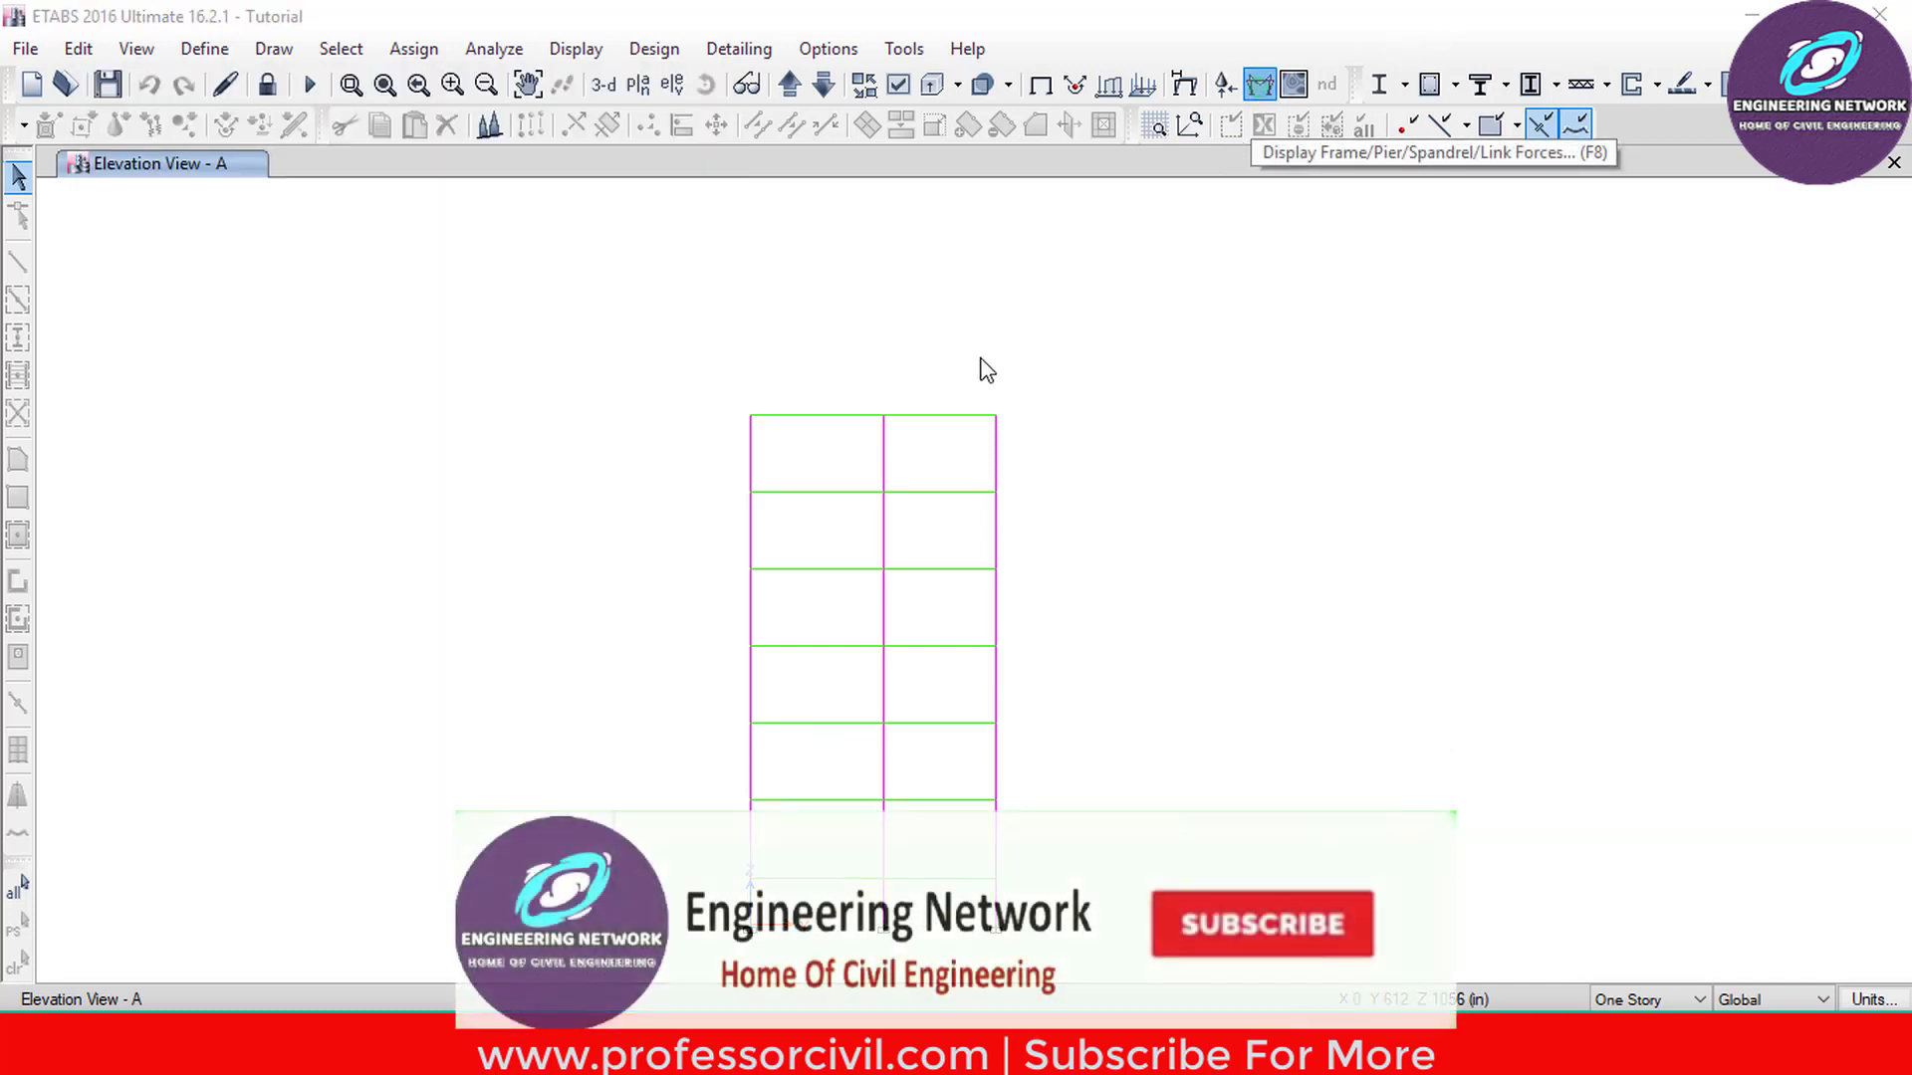
key("F8")
left_click(751, 374)
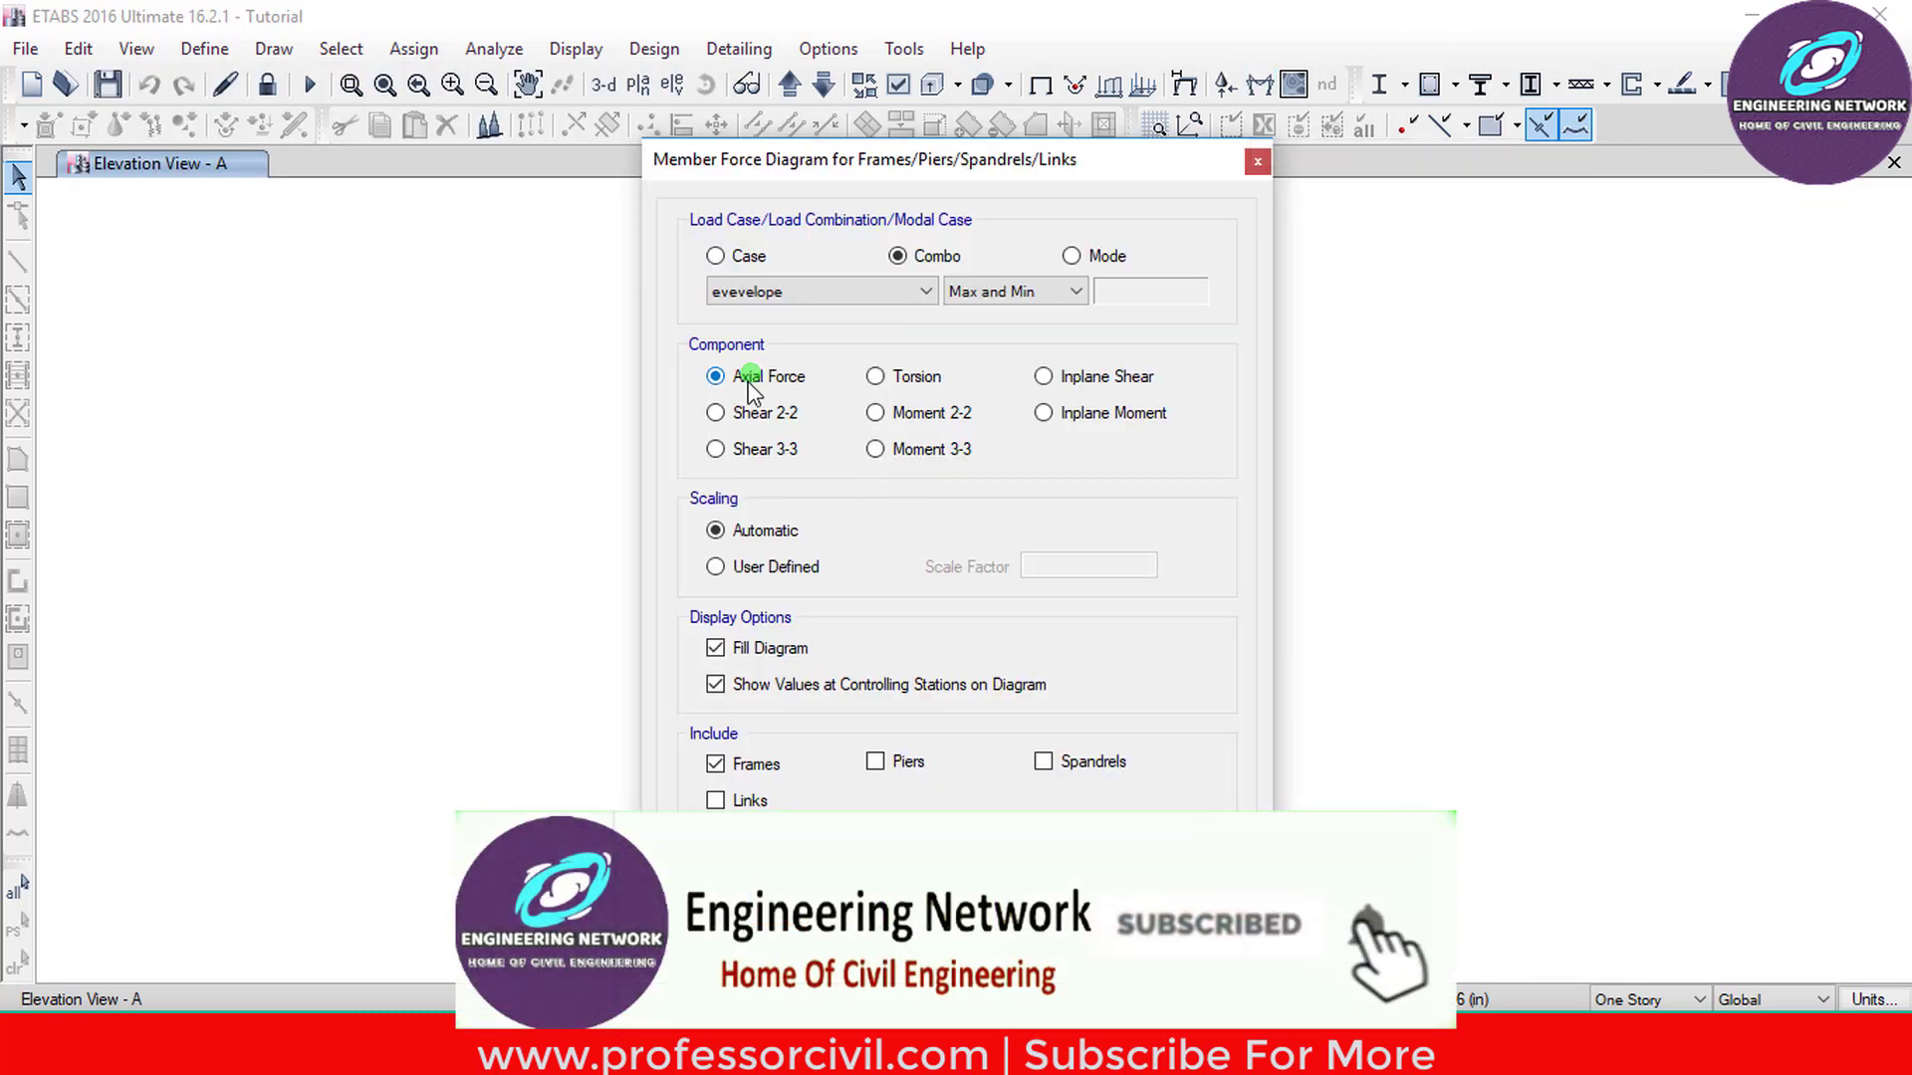
left_click(803, 873)
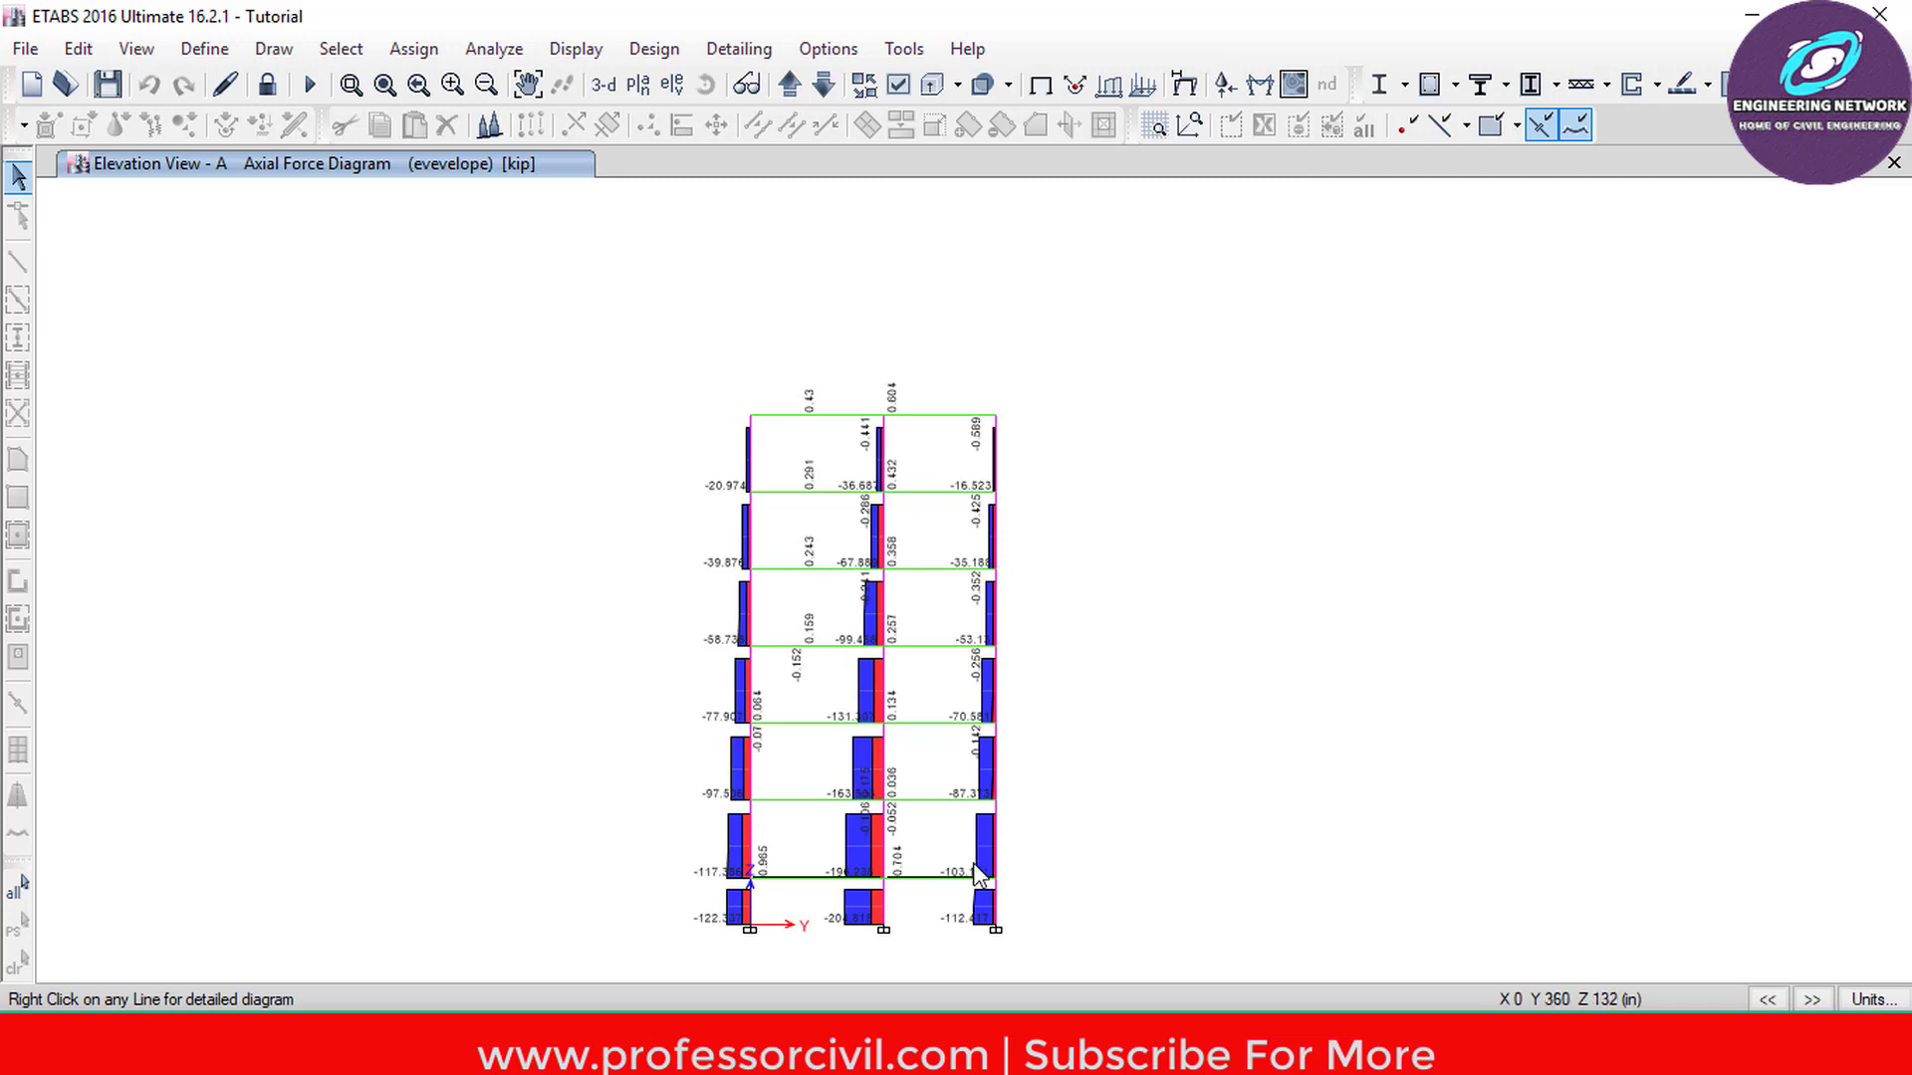
- Examine the detailed axial force and torsion diagram of column C1 at the First Story
mouse_move(997, 841)
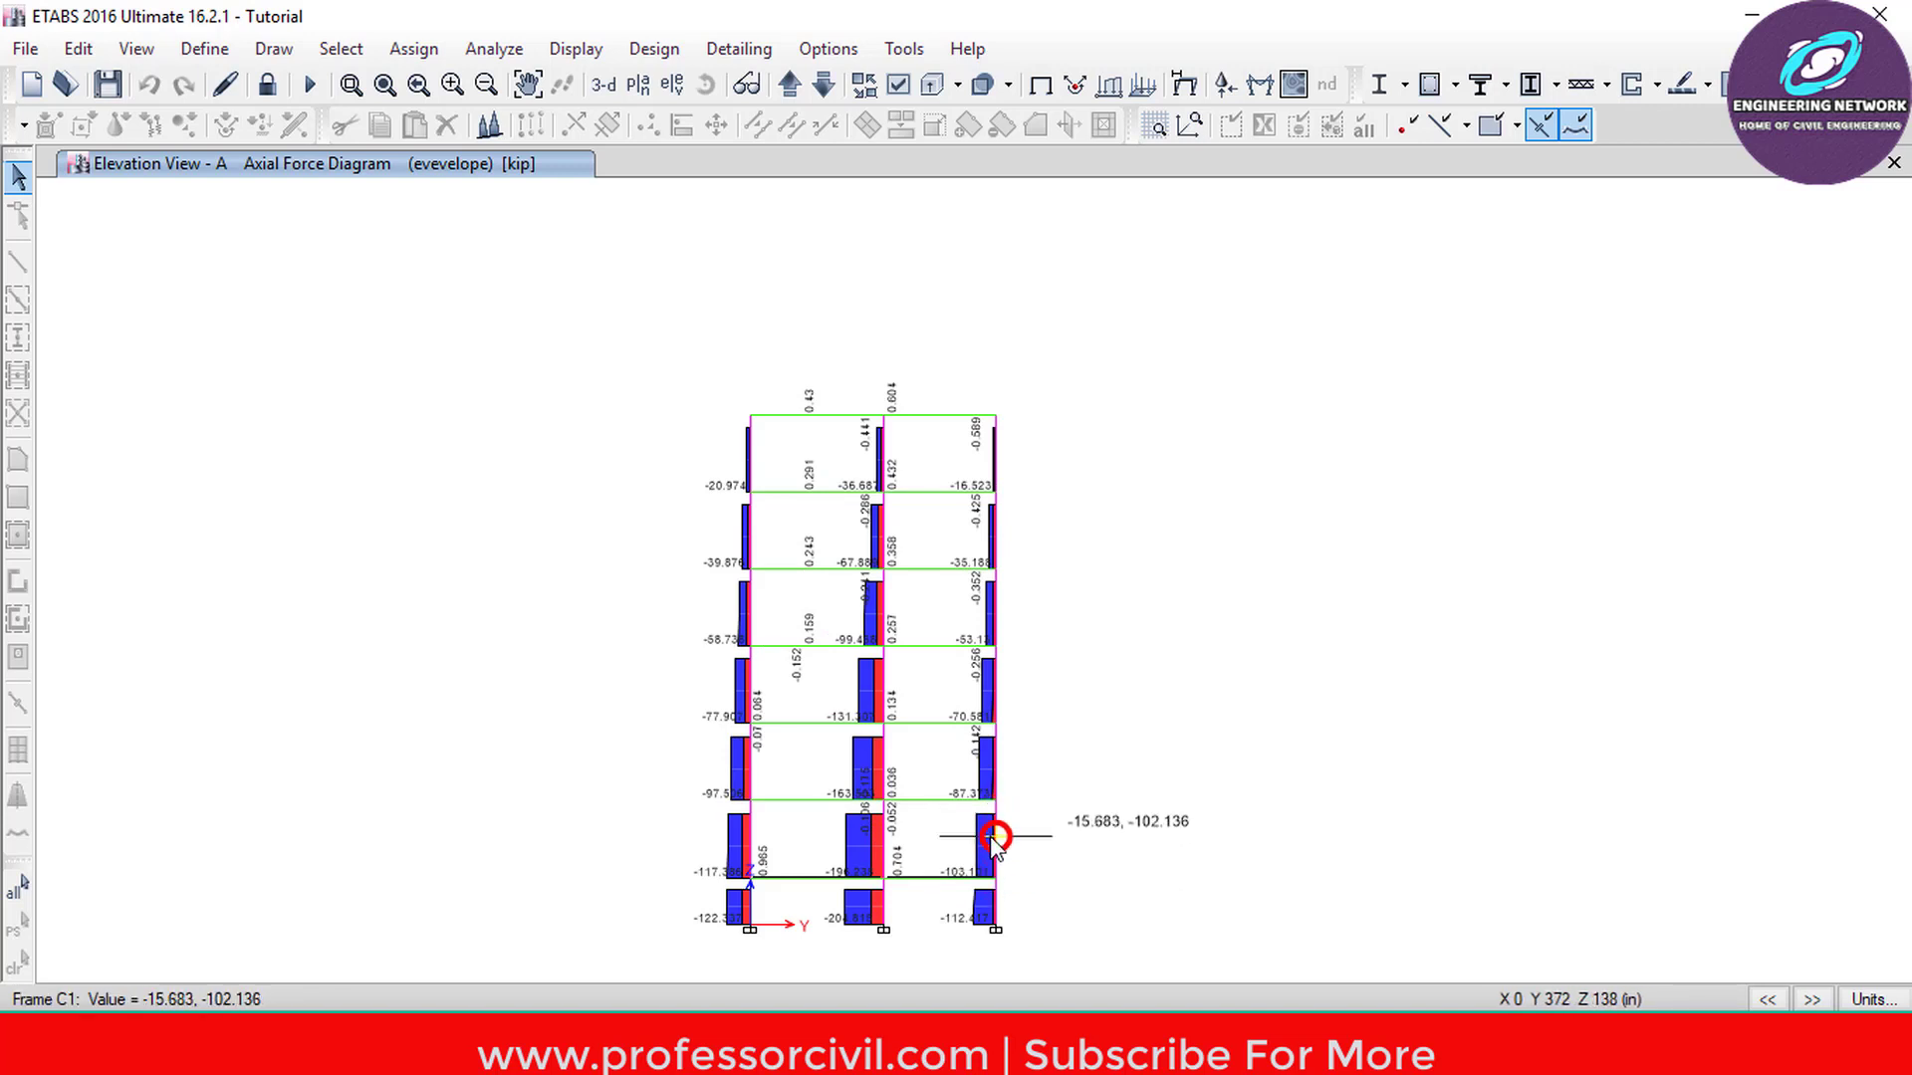
right_click(994, 843)
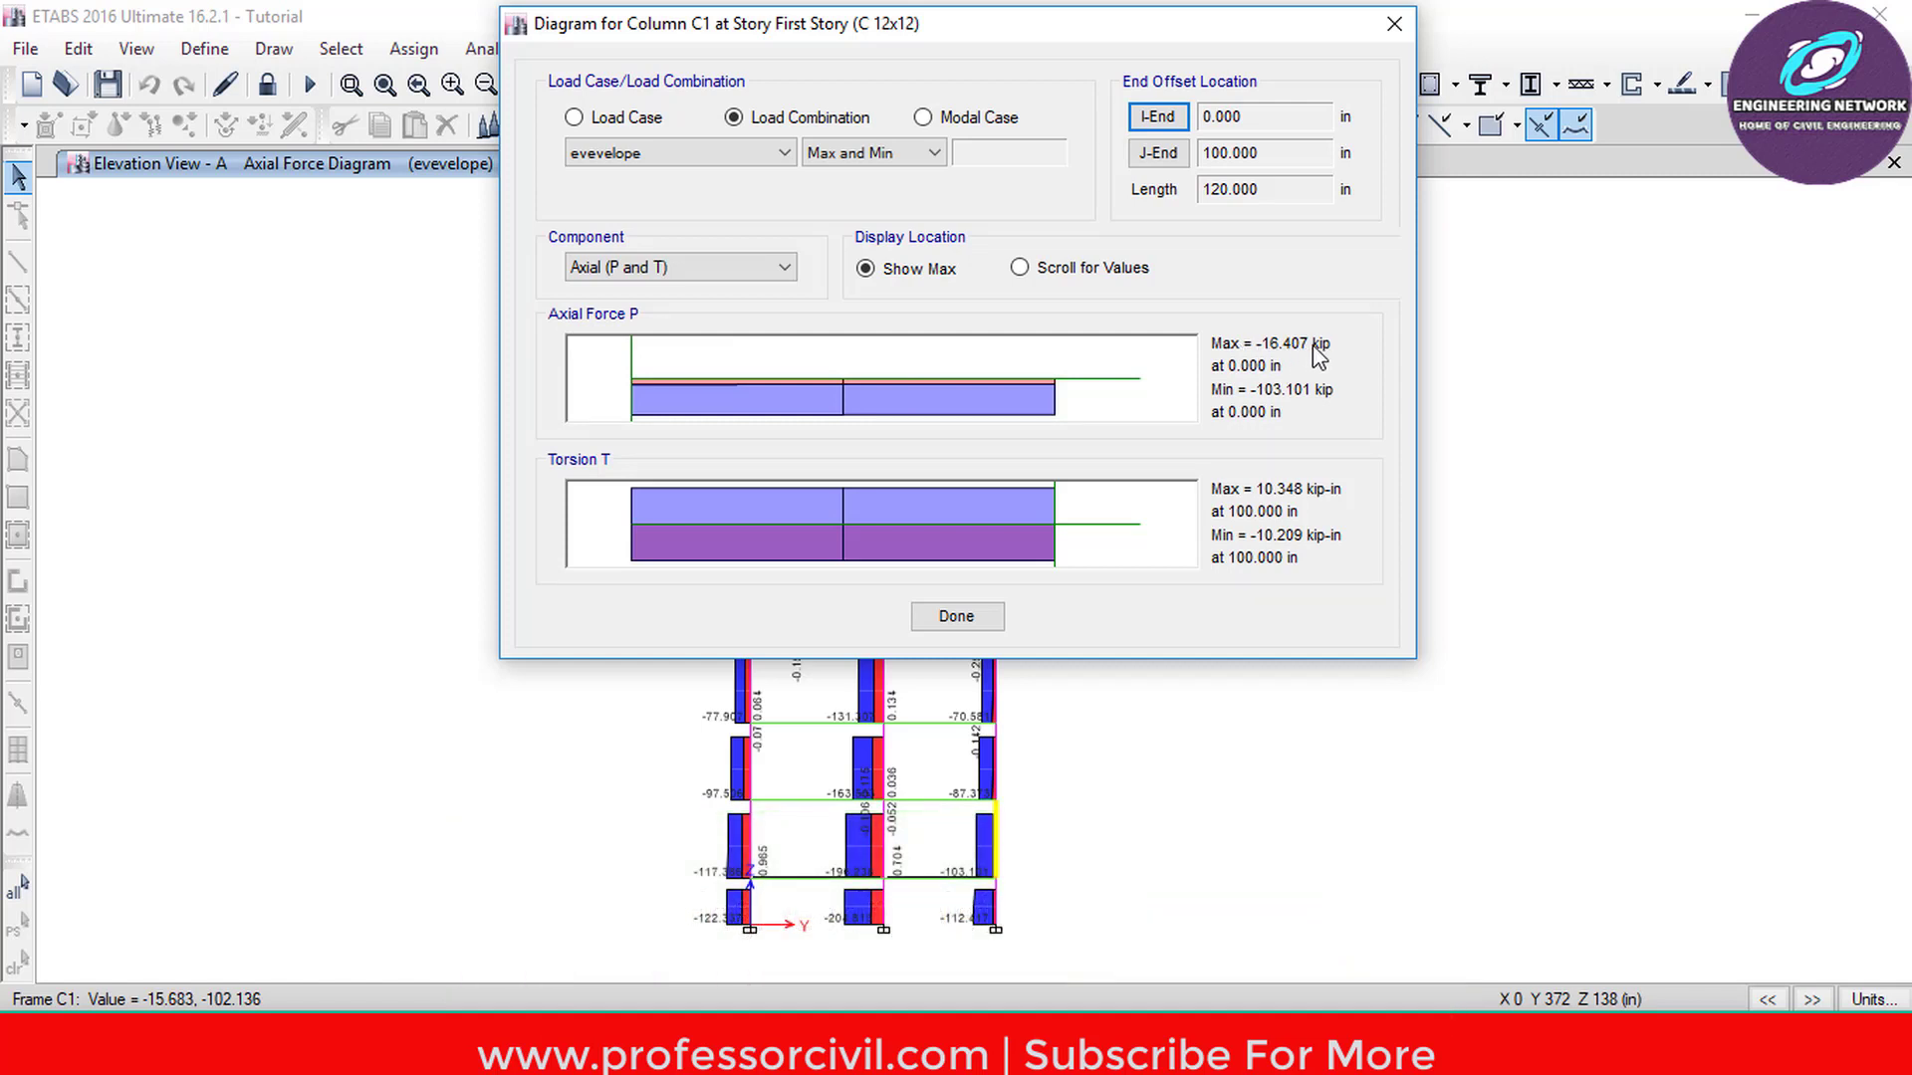
left_click(974, 617)
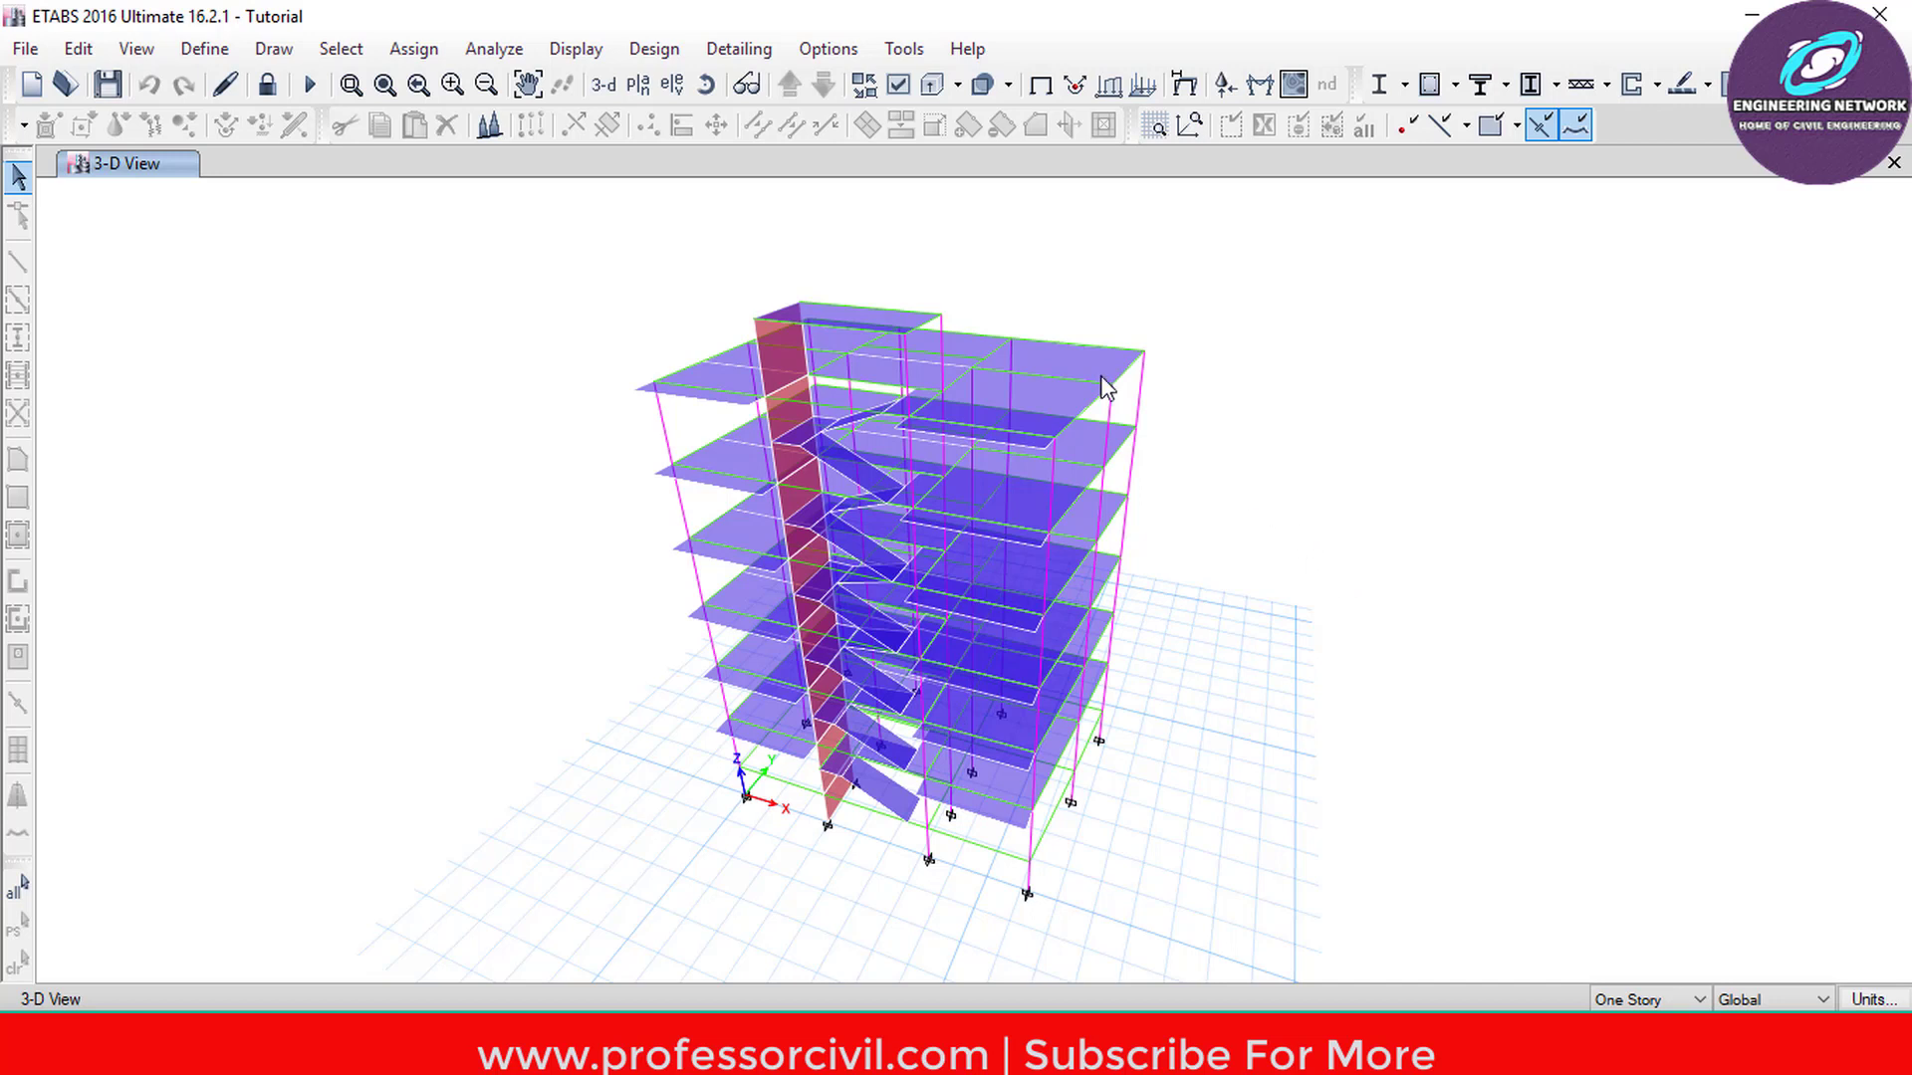
- Set the concrete frame design code to ACI 318-14 in the design preferences
left_click(653, 49)
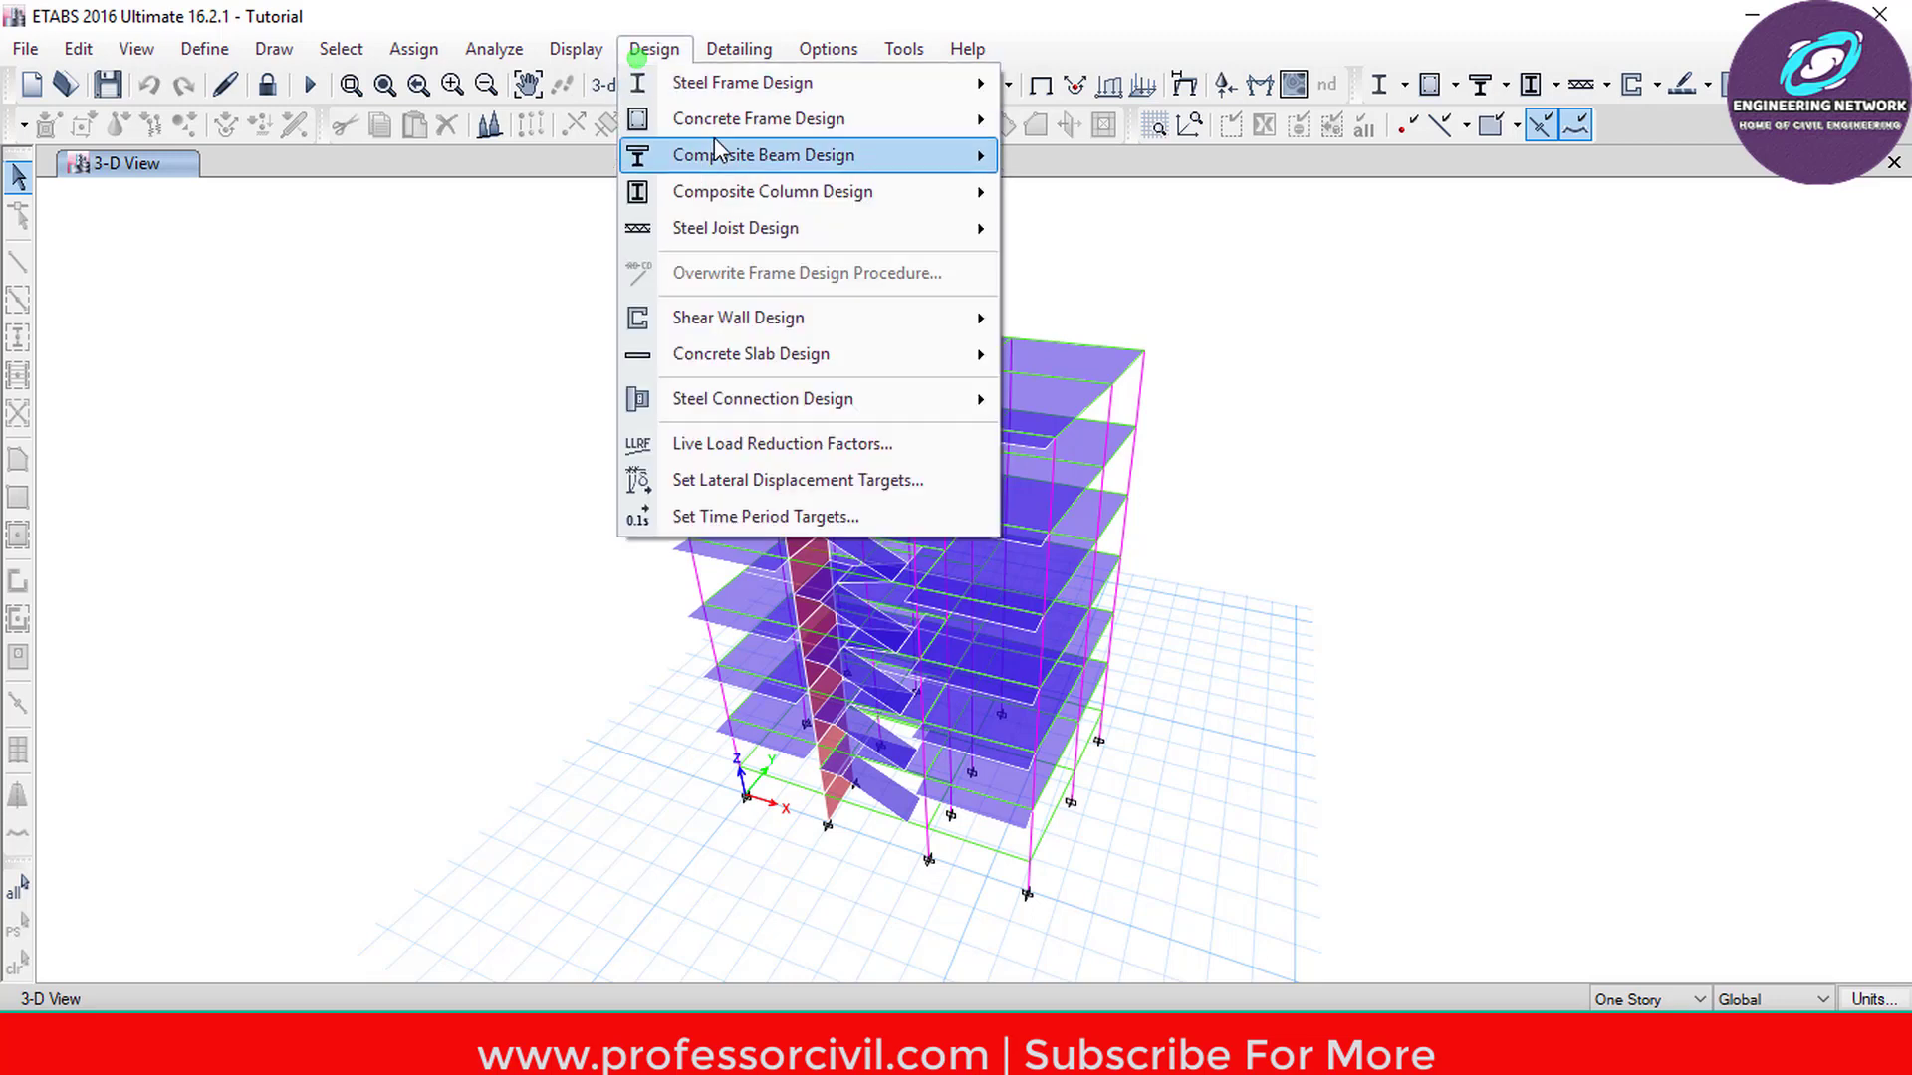
mouse_move(783, 128)
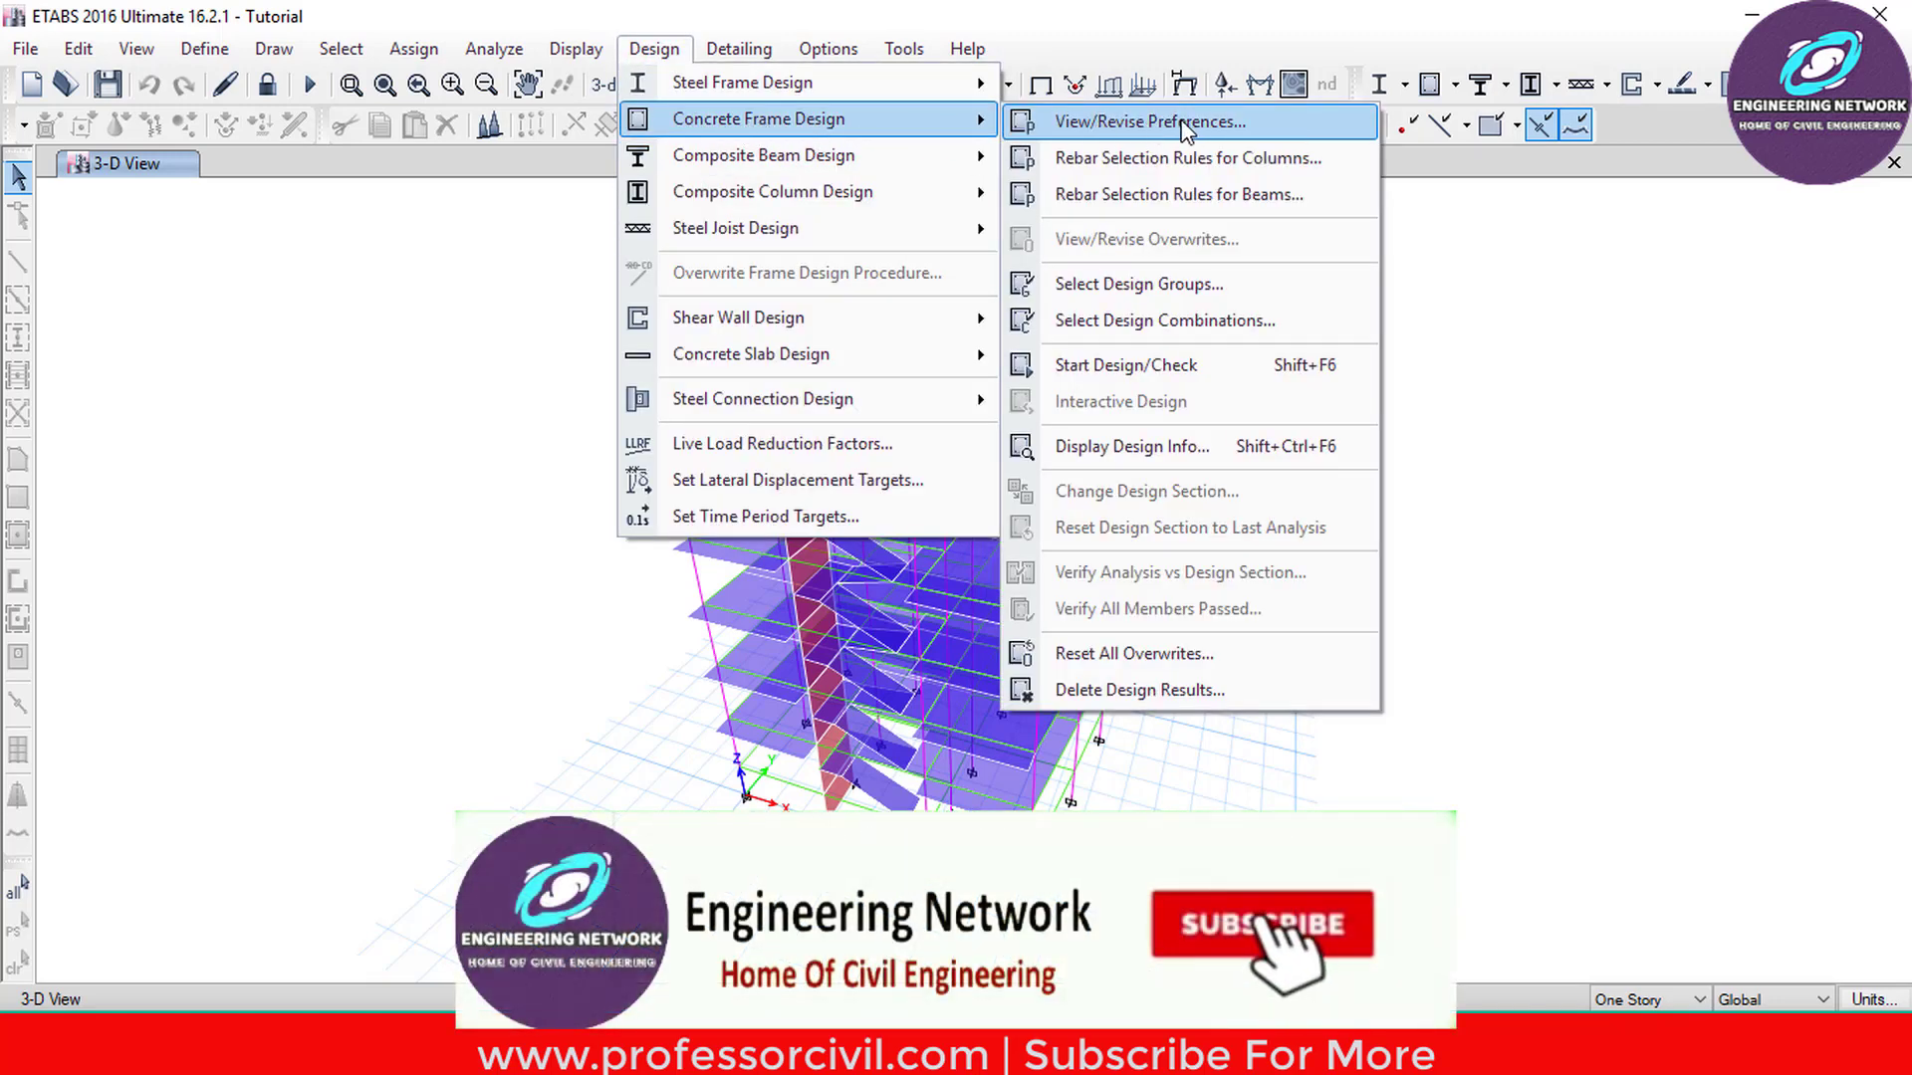
left_click(1112, 124)
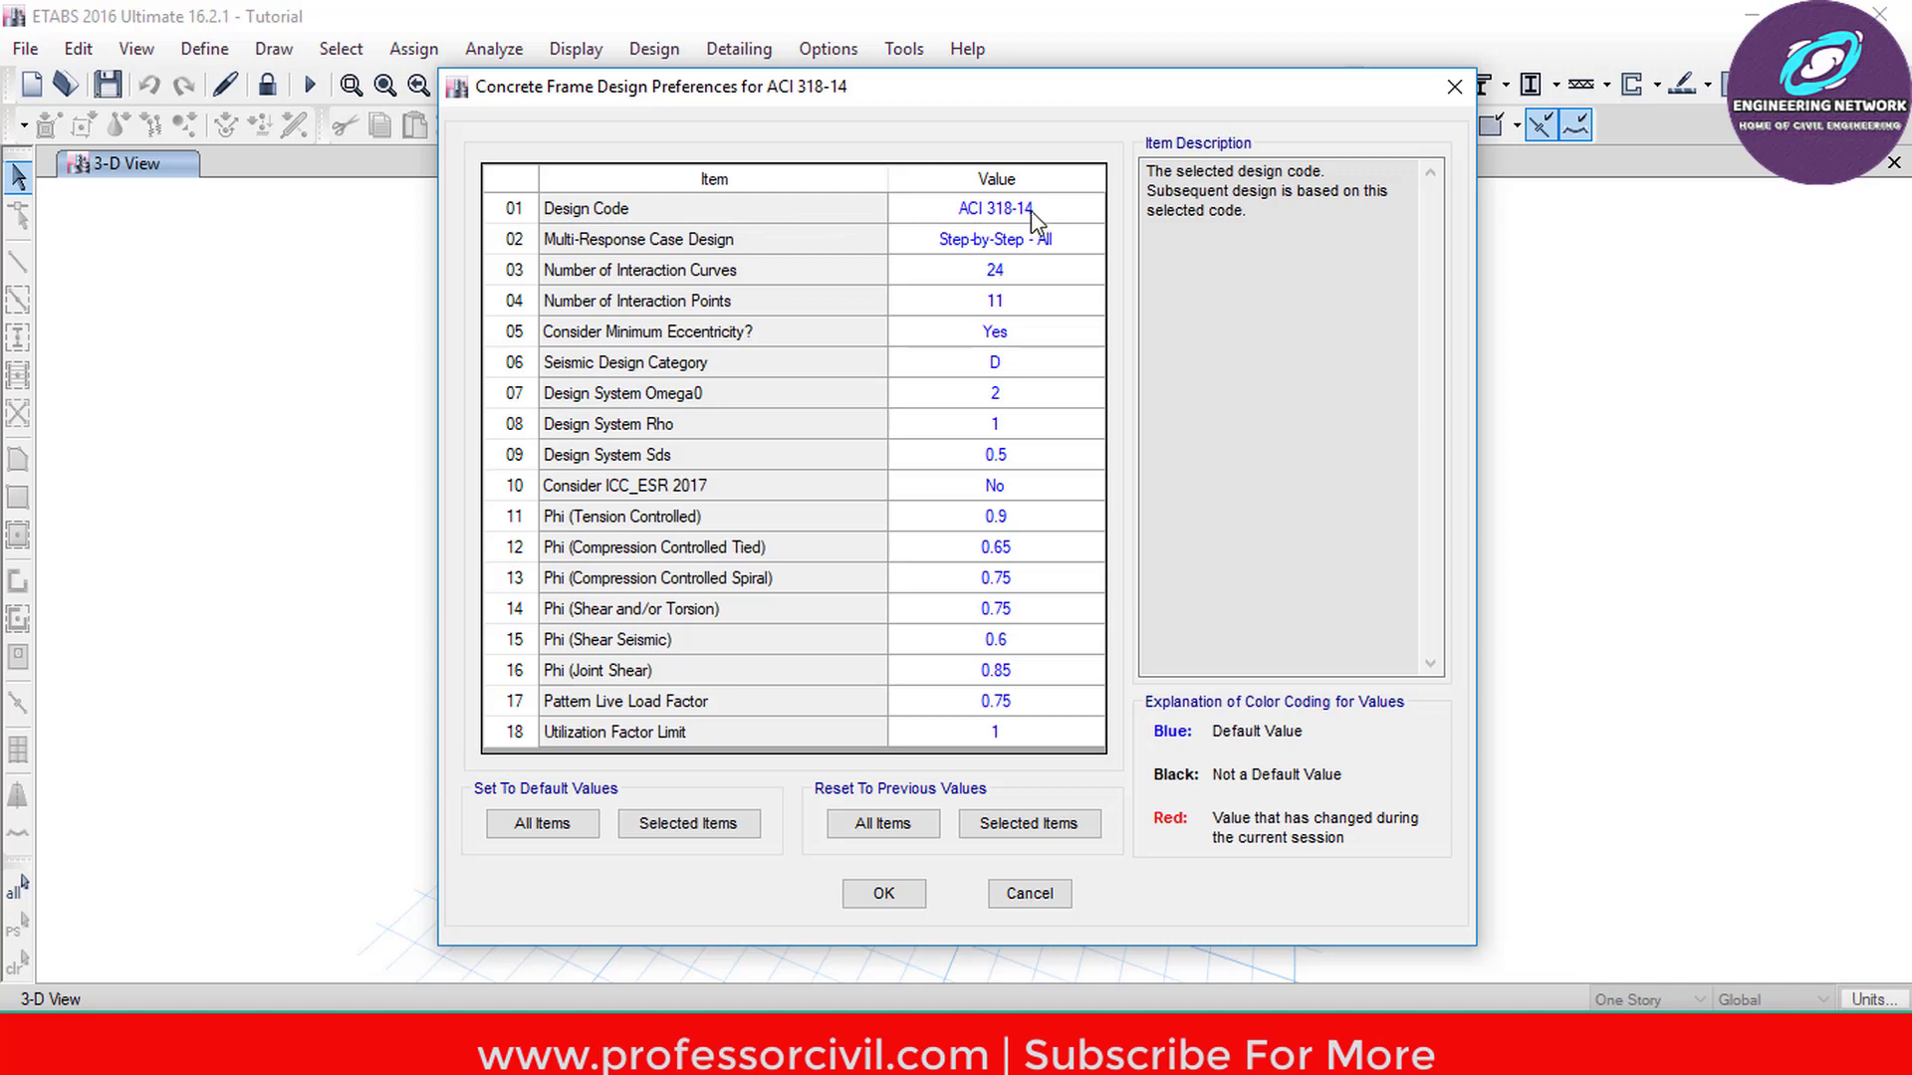
left_click(1075, 205)
left_click(1076, 204)
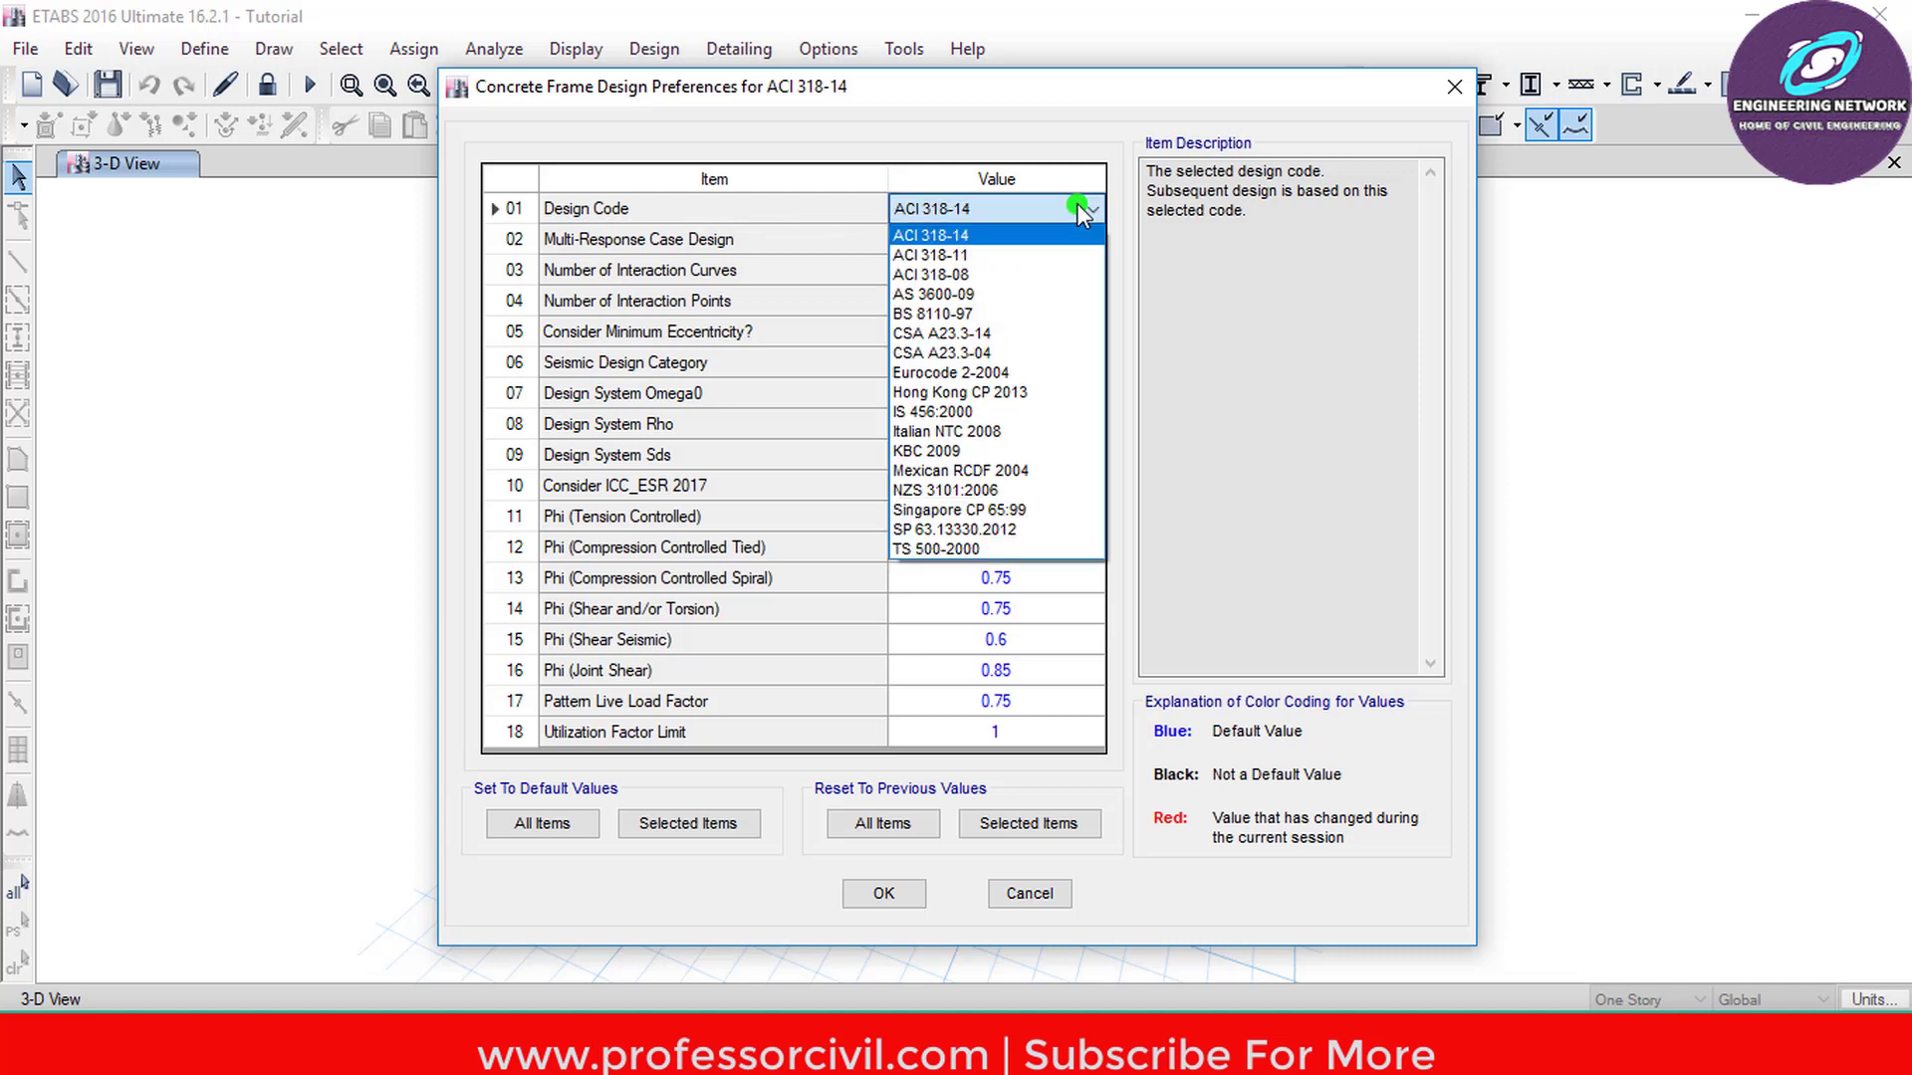
left_click(951, 236)
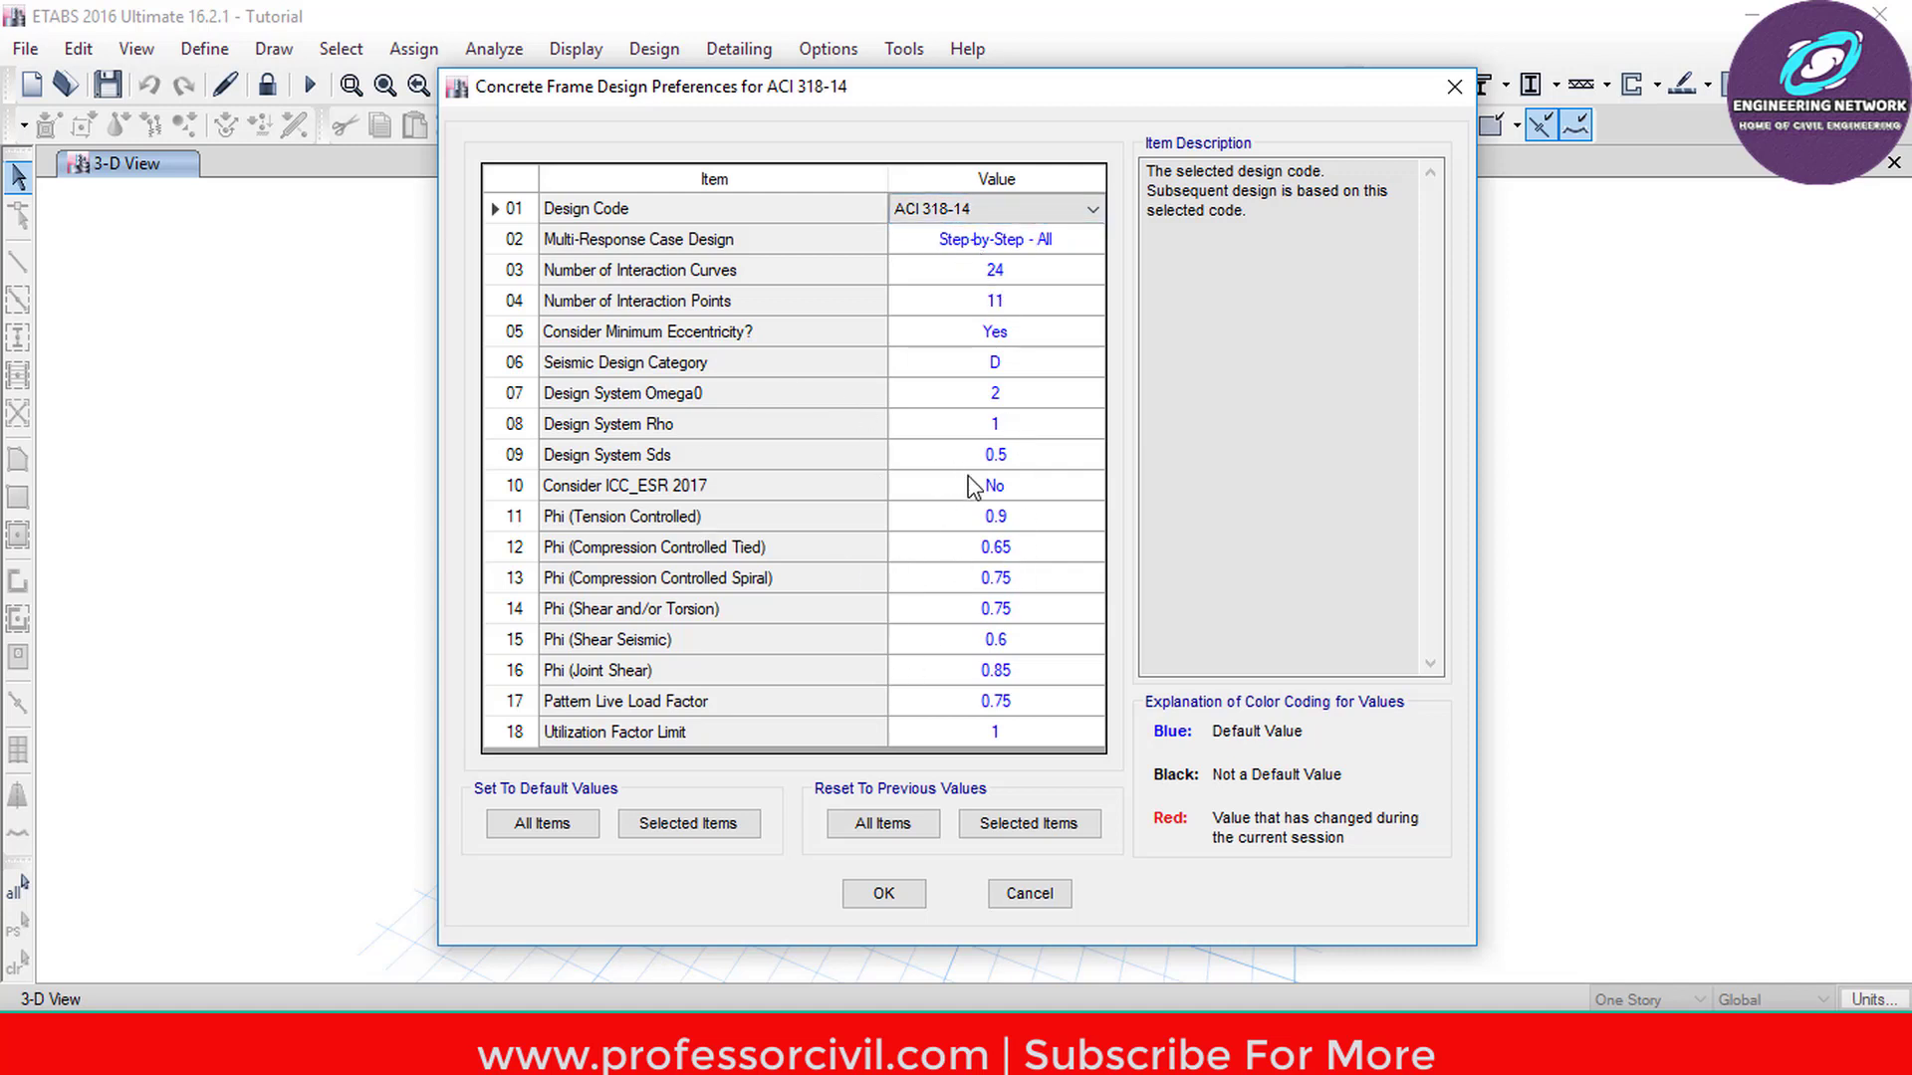
left_click(886, 895)
- Run the concrete frame design/check on the building model
left_click(654, 48)
mouse_move(751, 118)
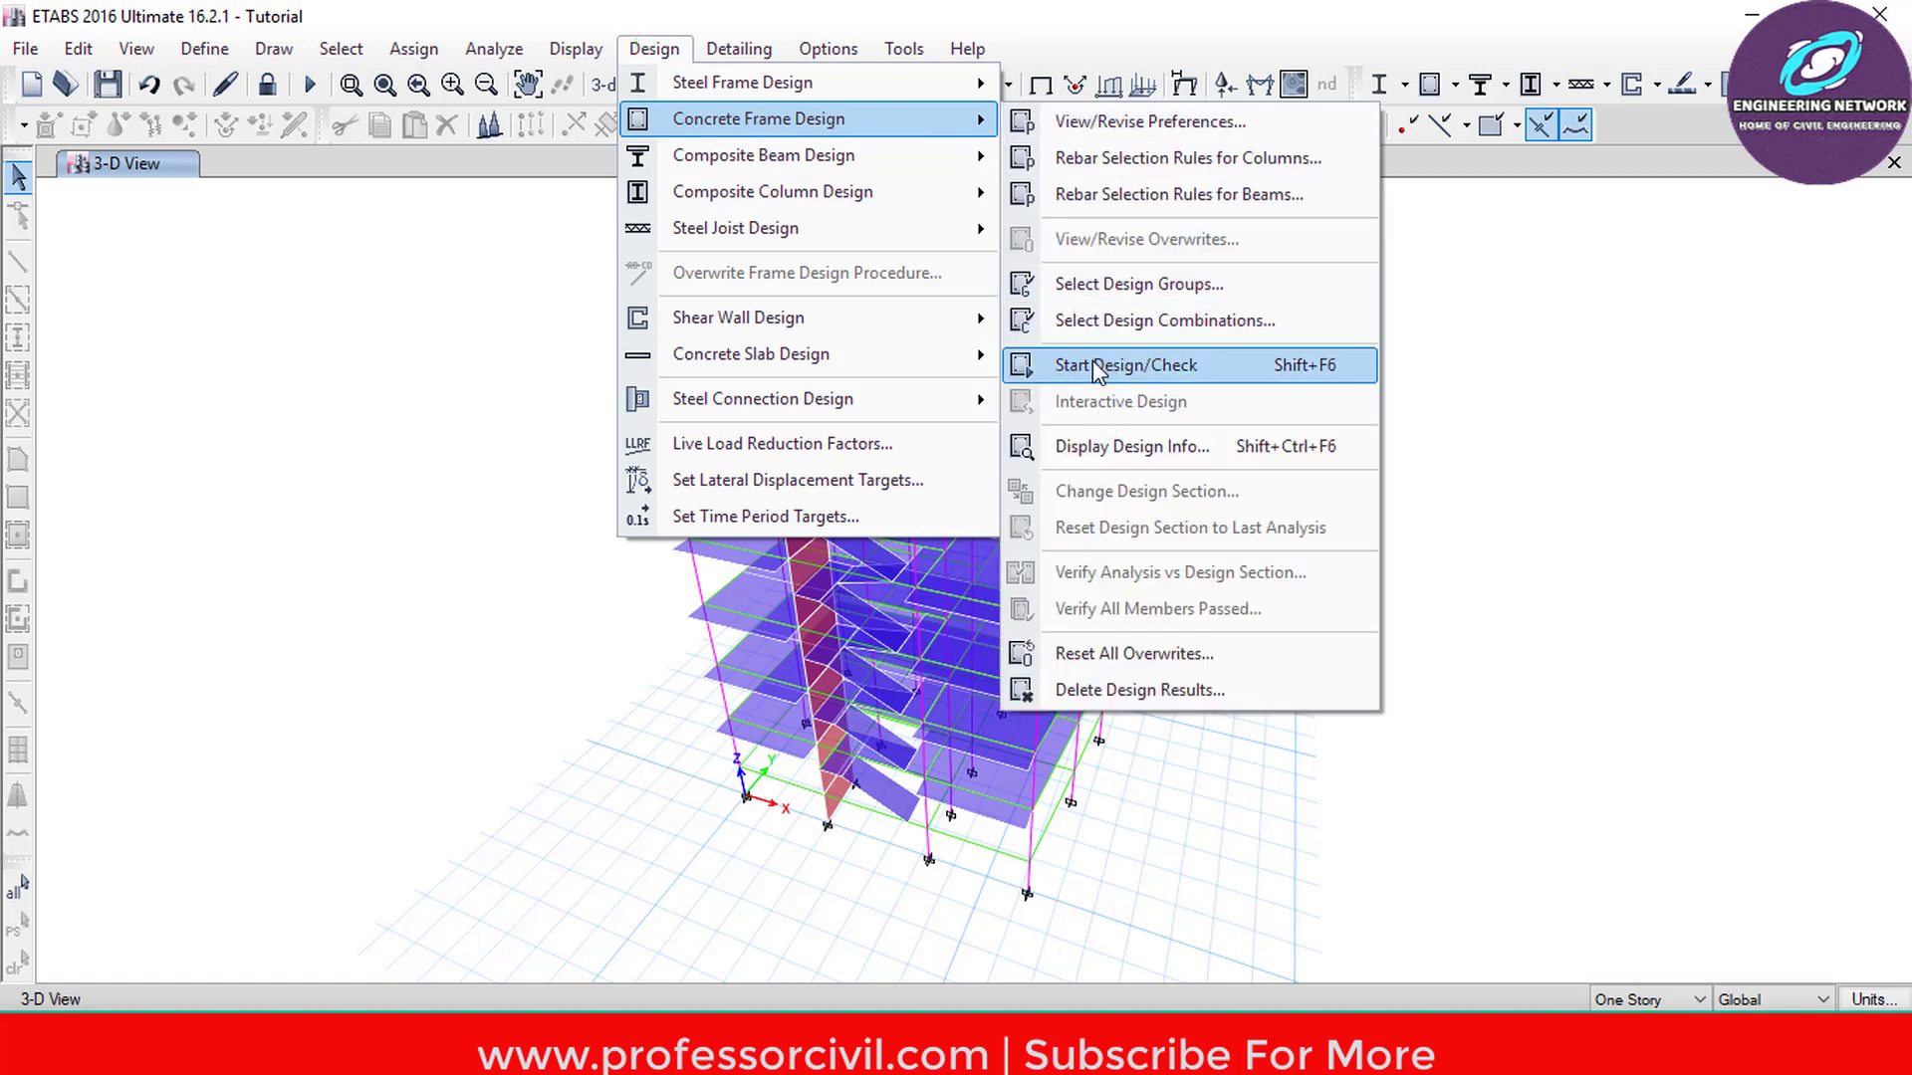
left_click(1183, 365)
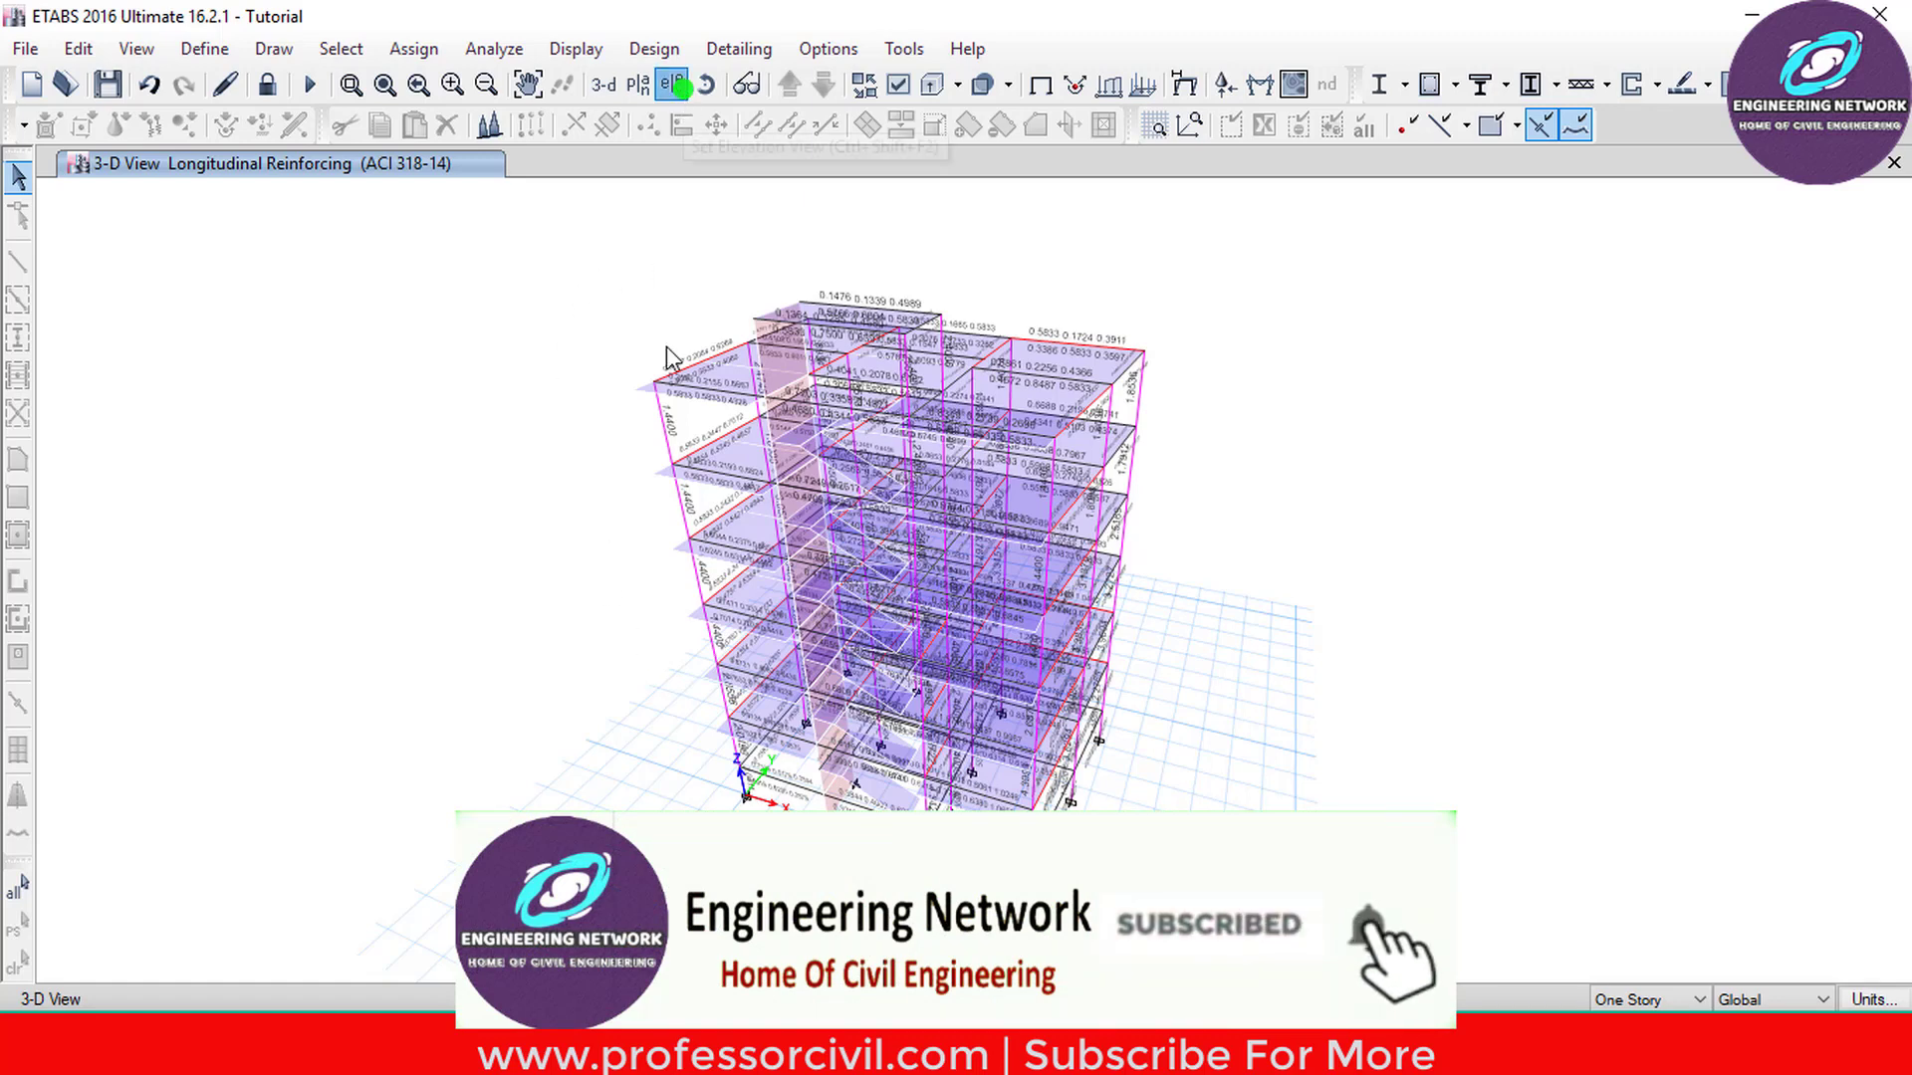
- In elevation A, examine the reinforcement required per design combination and station for First Story column C5
key("ctrl+shift+F2")
left_click(834, 873)
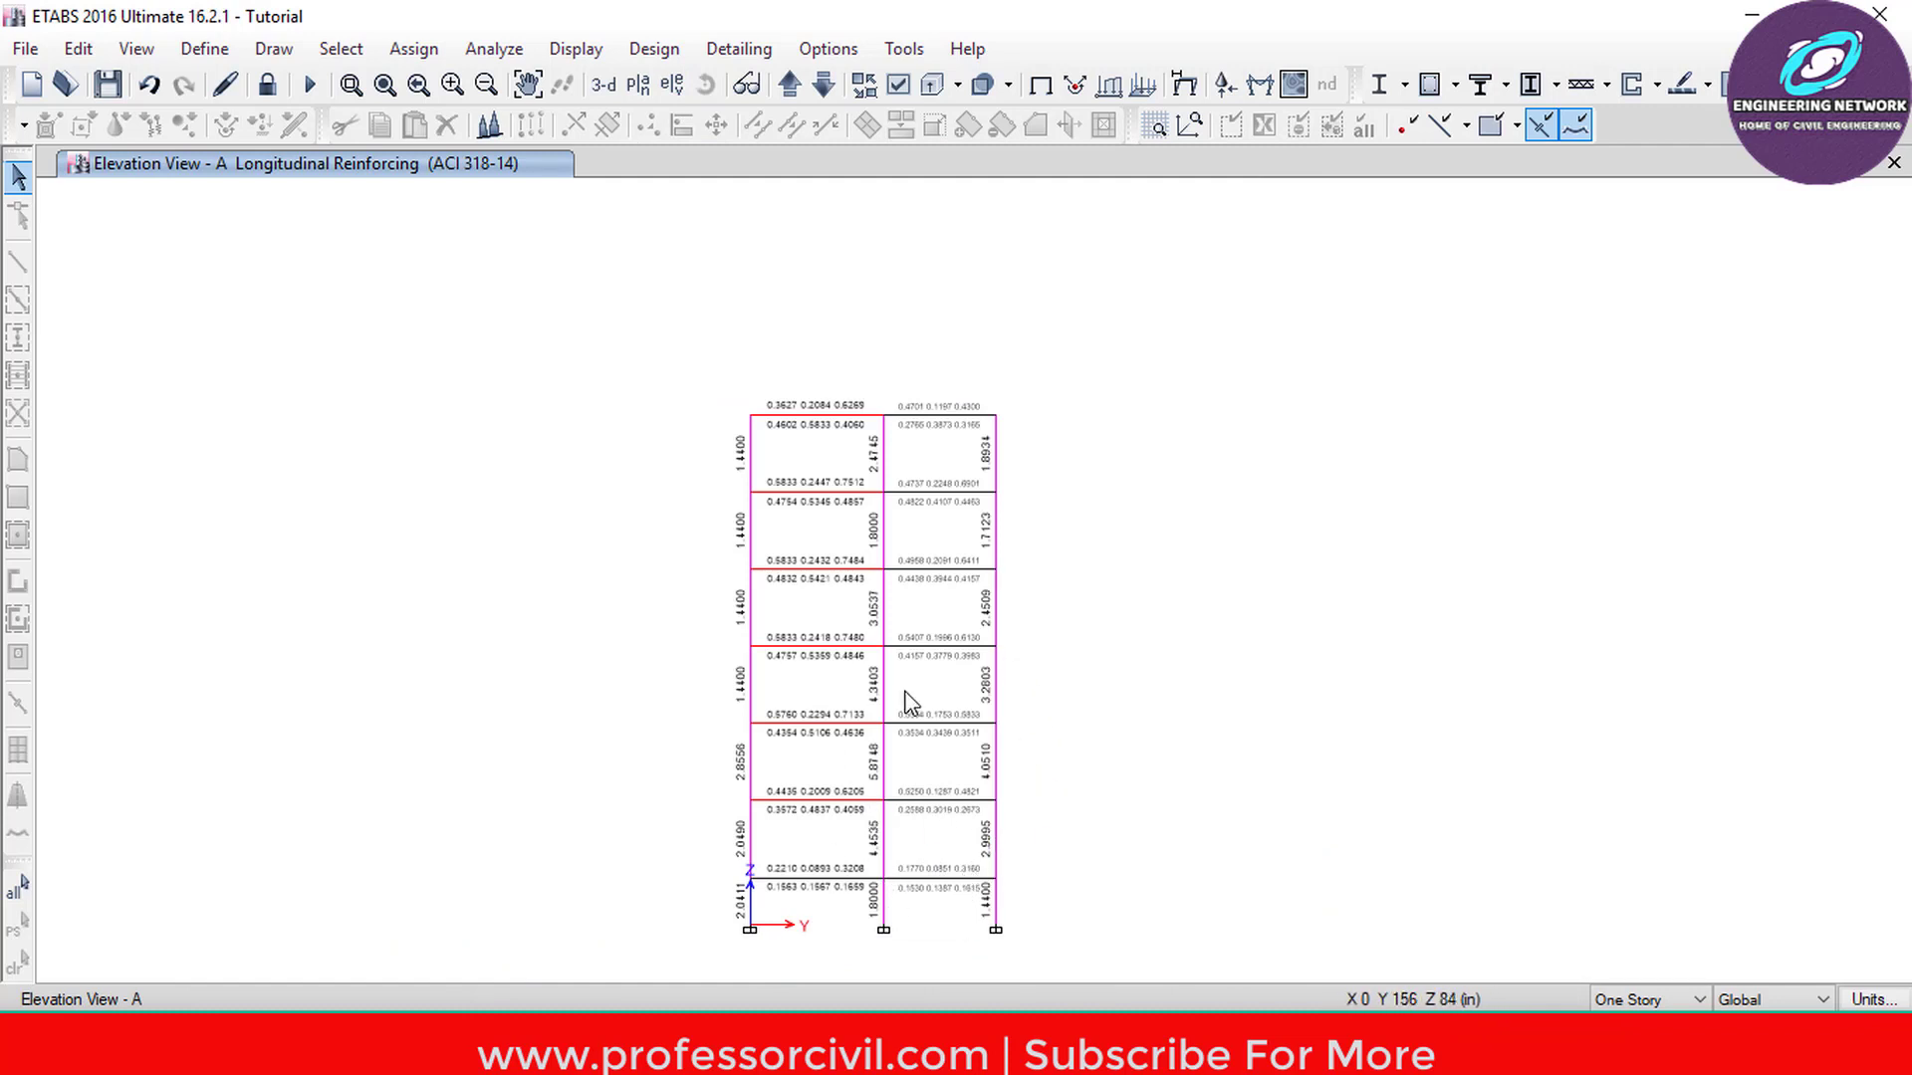
right_click(884, 842)
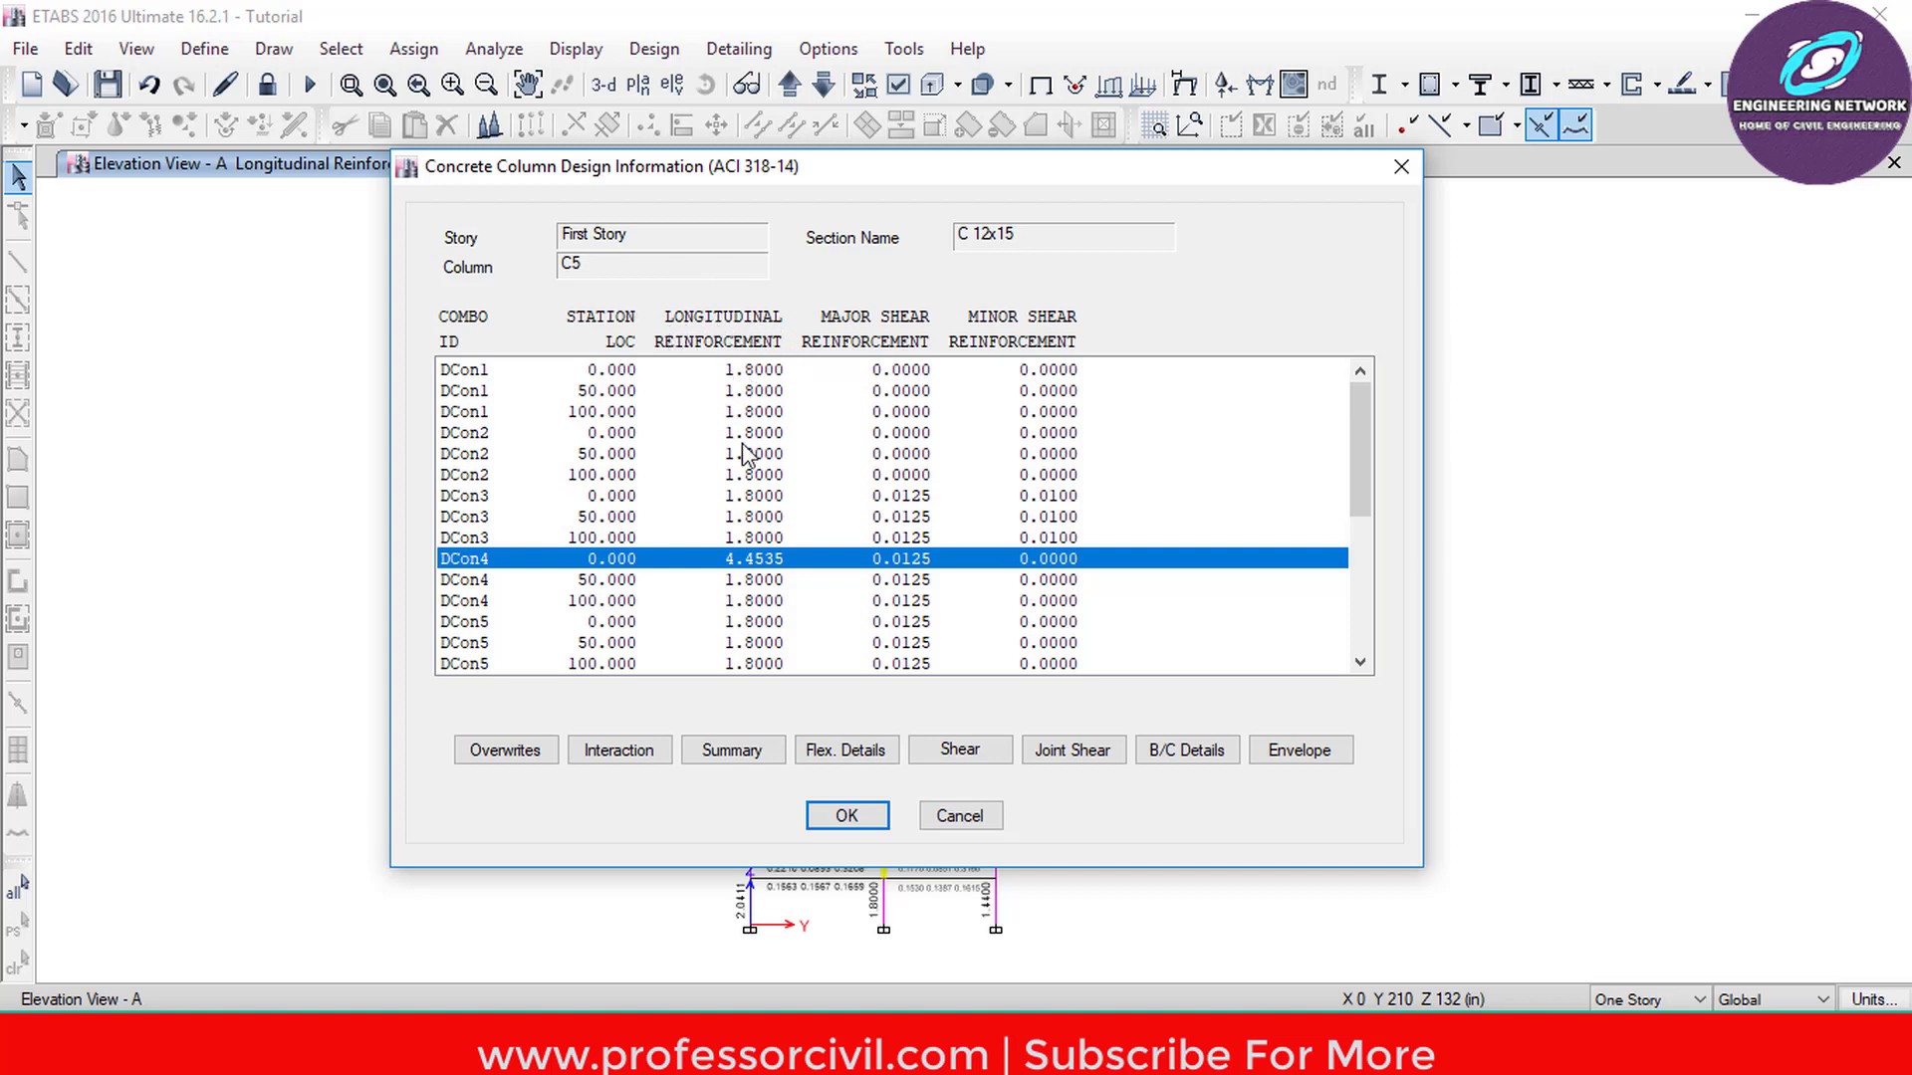
scroll(756, 537, "down", 3)
scroll(756, 527, "up", 3)
scroll(924, 365, "down", 5)
scroll(1031, 465, "up", 5)
scroll(1066, 430, "down", 4)
scroll(1066, 430, "up", 4)
- Review the design summary report of column C5, covering section, material, design code, and axial and biaxial moment data
left_click(736, 752)
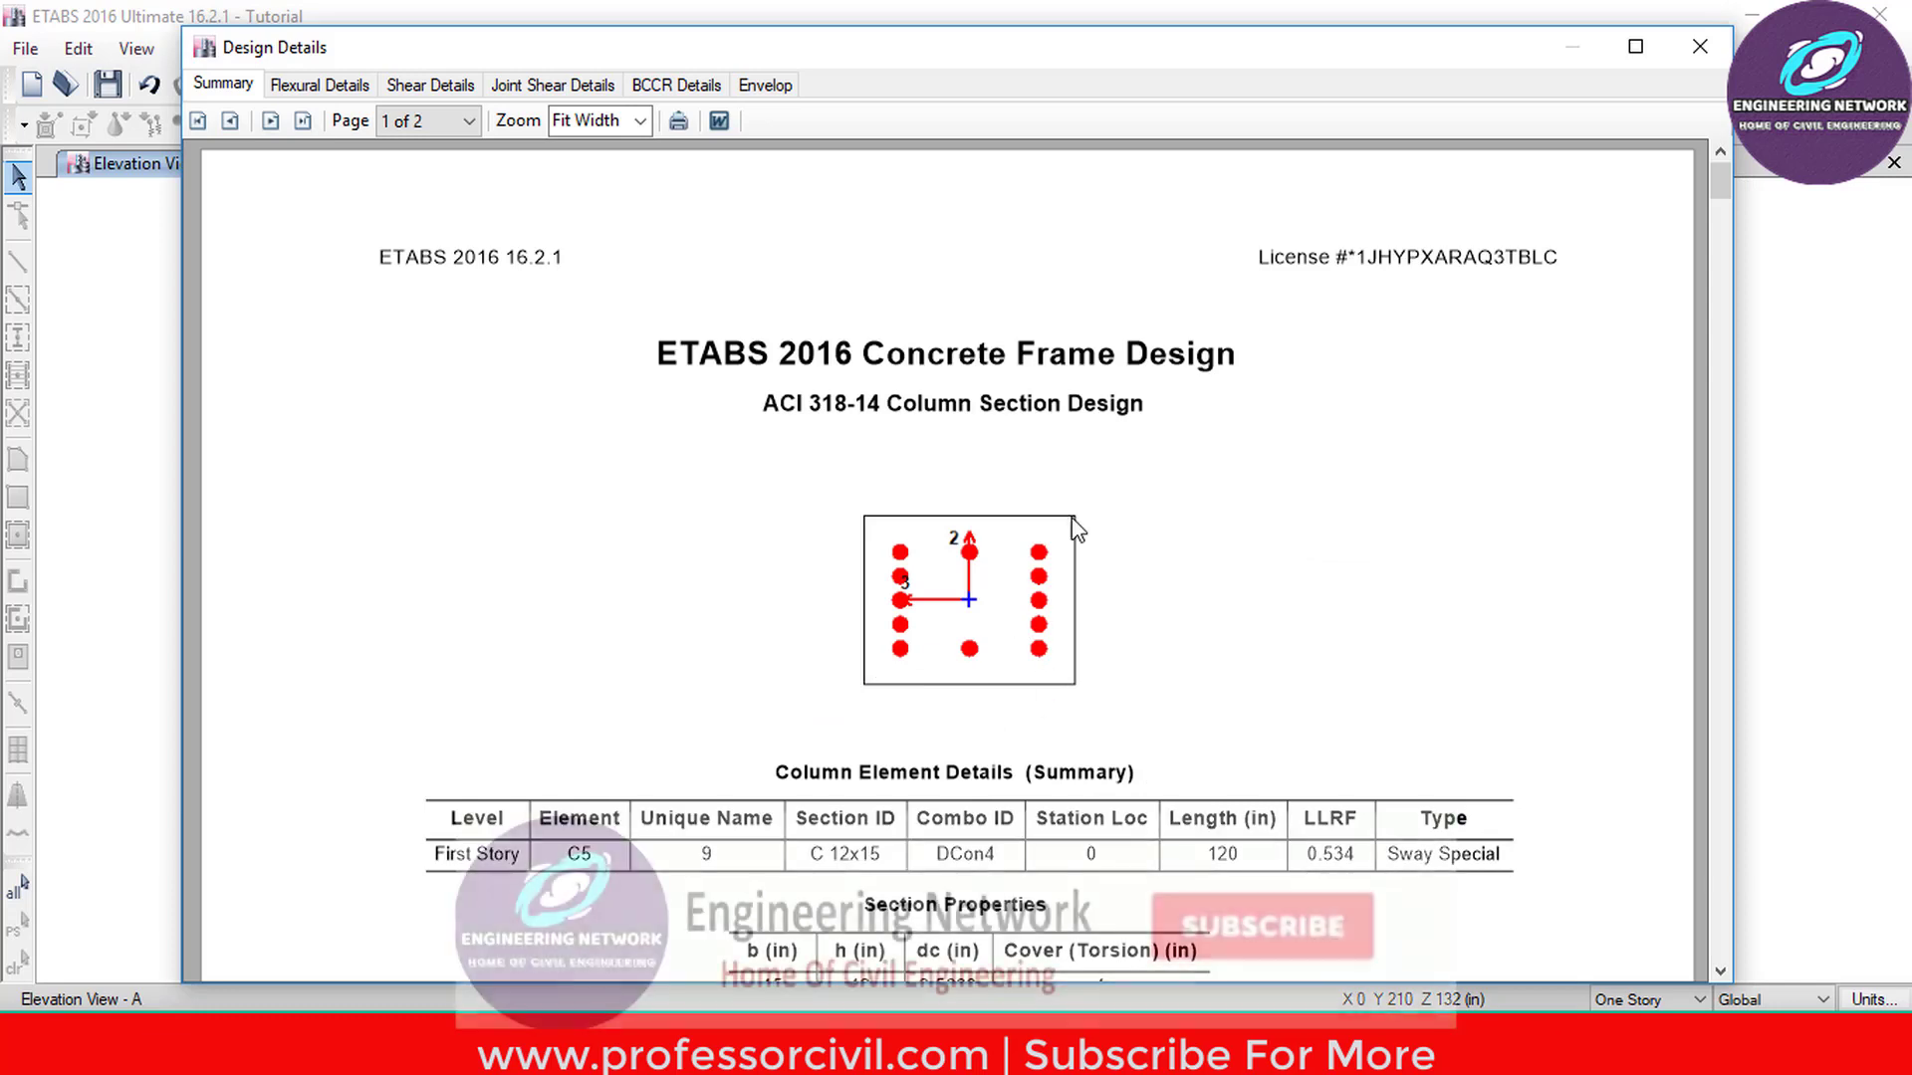
scroll(1000, 517, "down", 1)
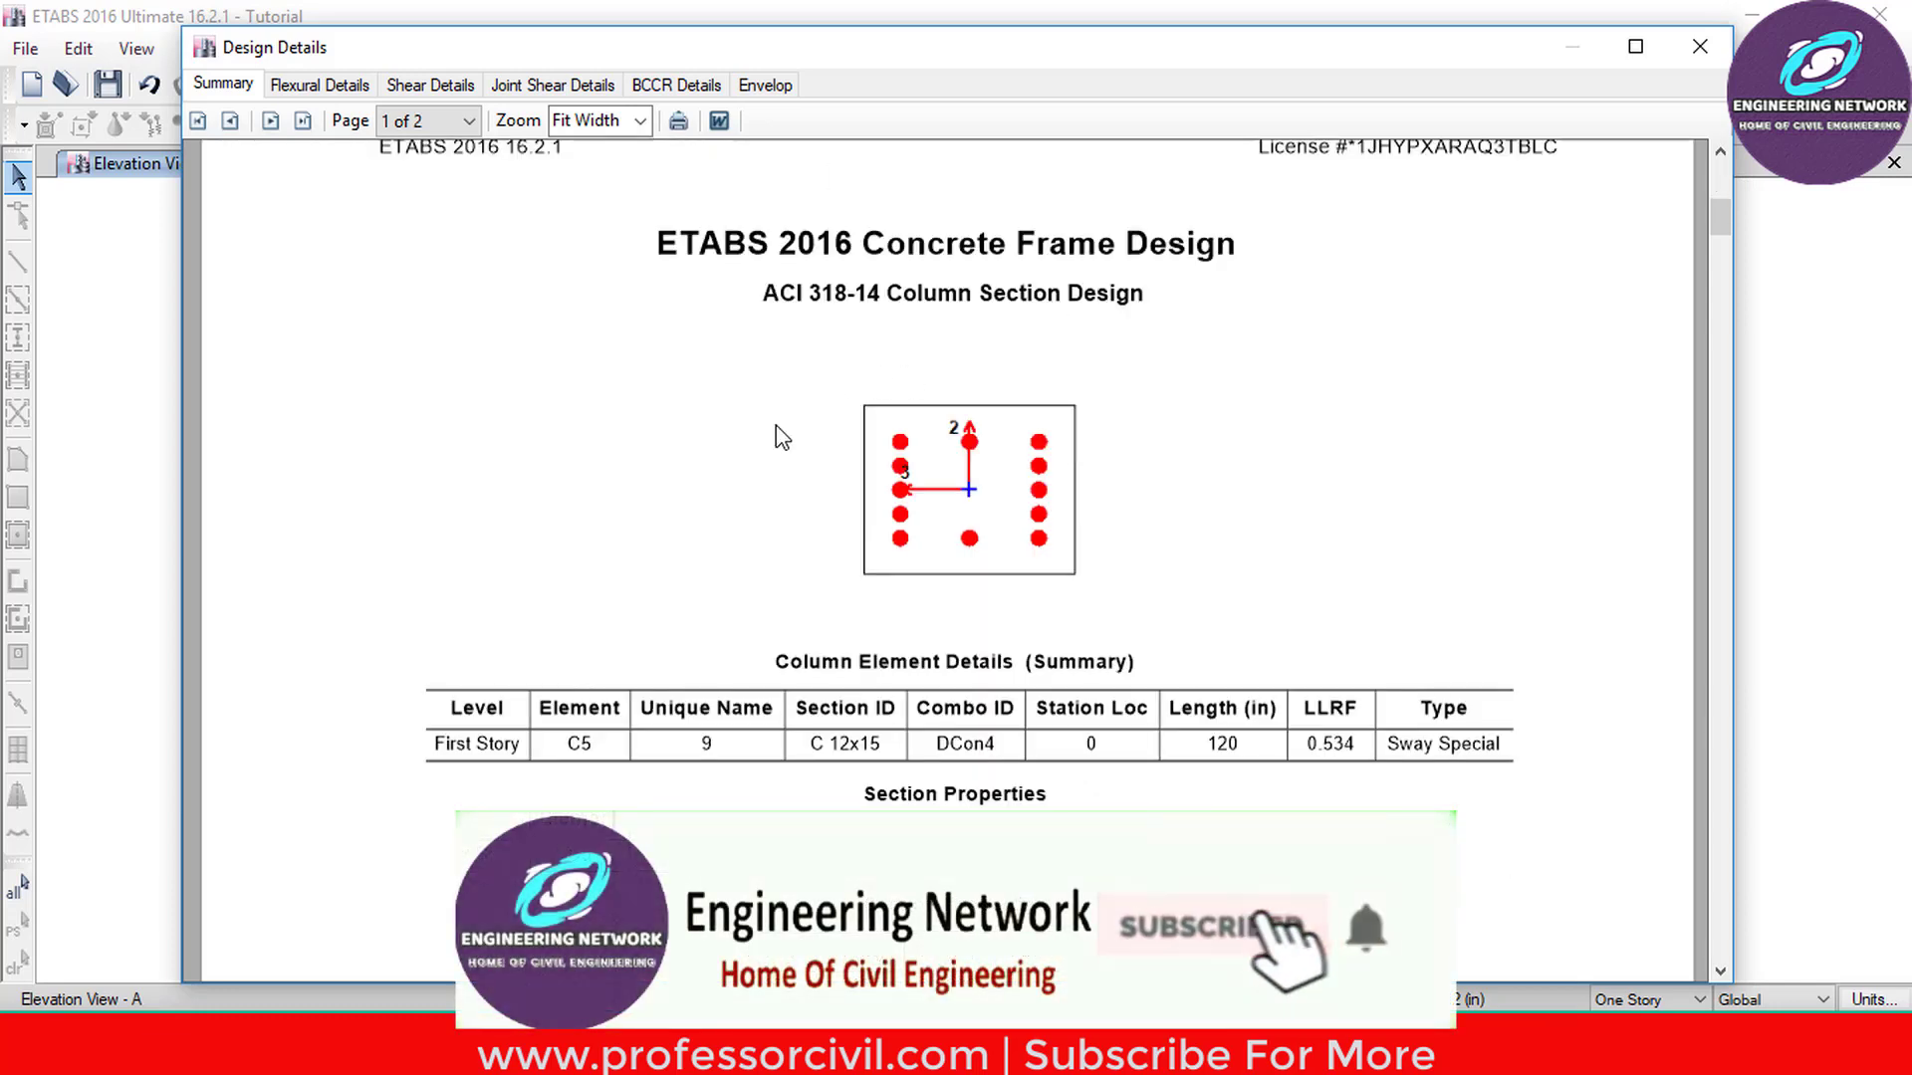
scroll(878, 601, "down", 5)
scroll(878, 601, "down", 3)
scroll(995, 517, "up", 3)
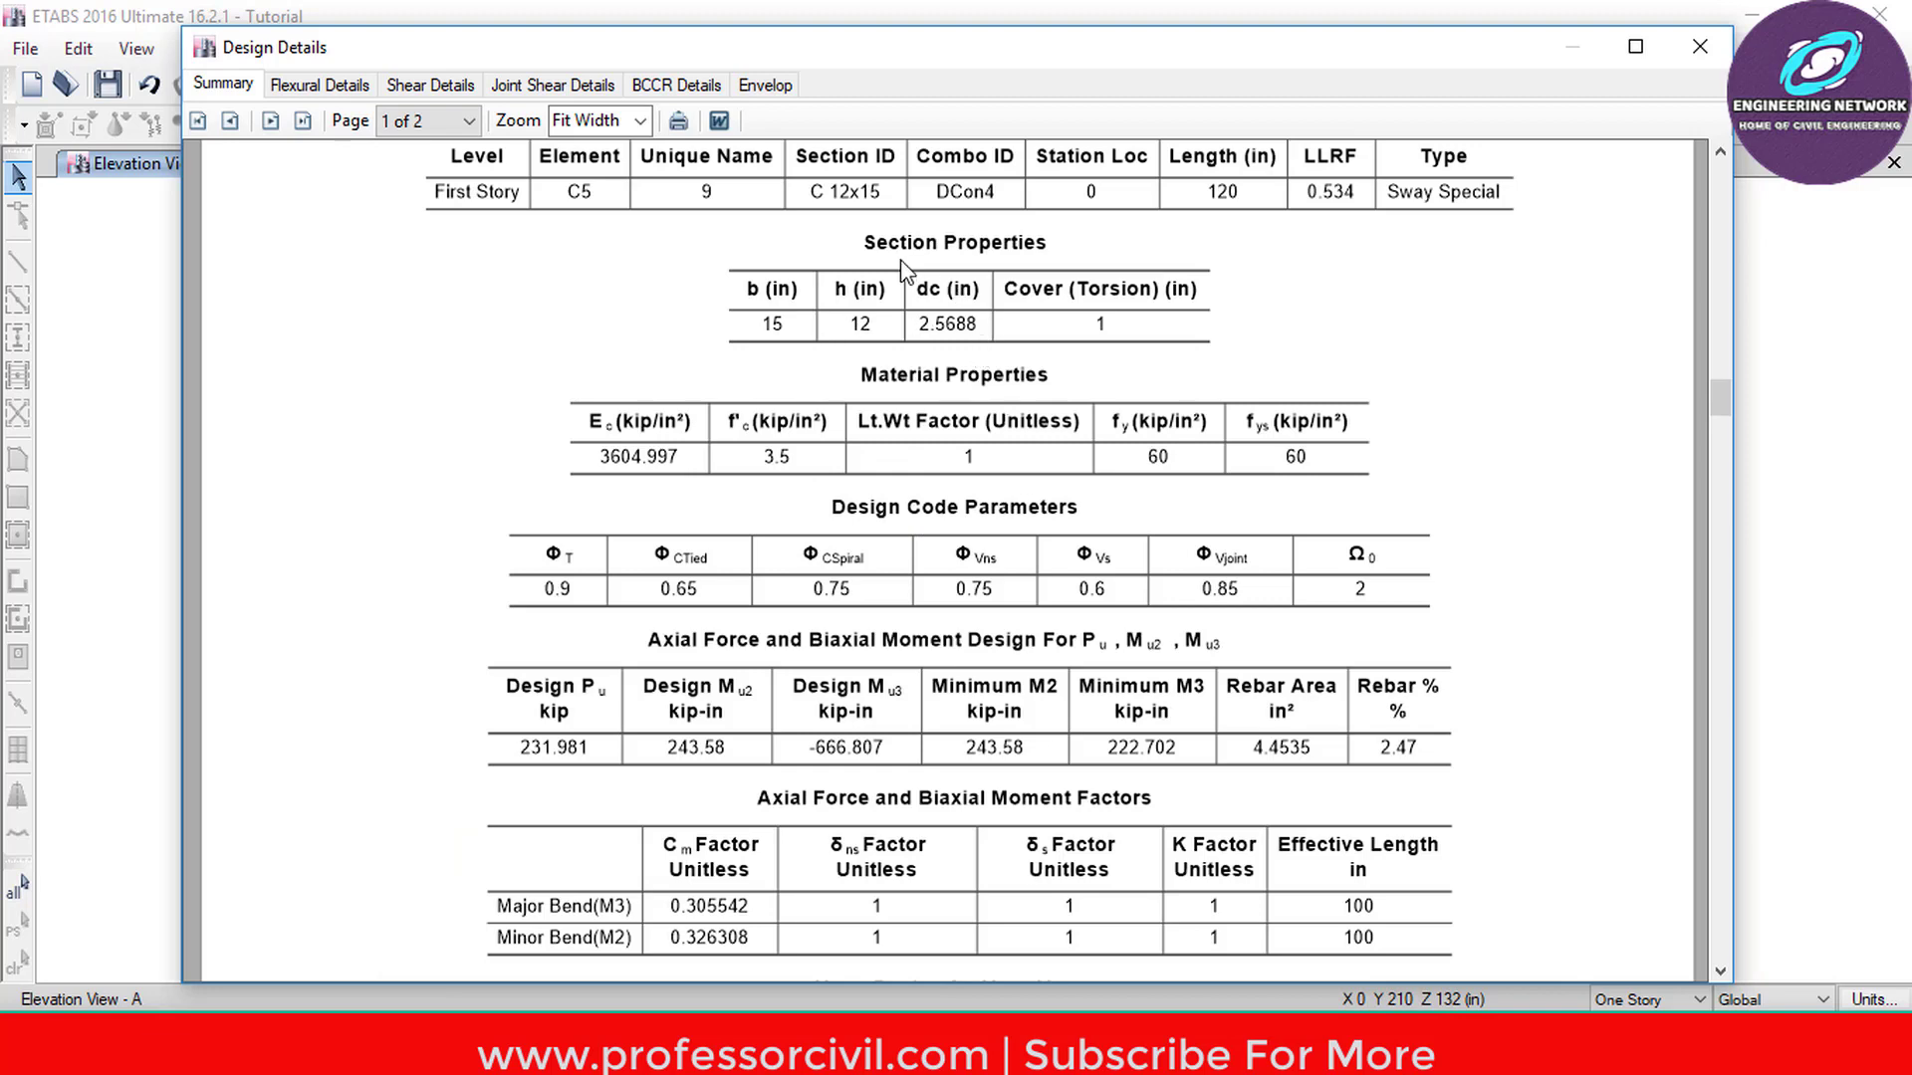
scroll(973, 249, "up", 2)
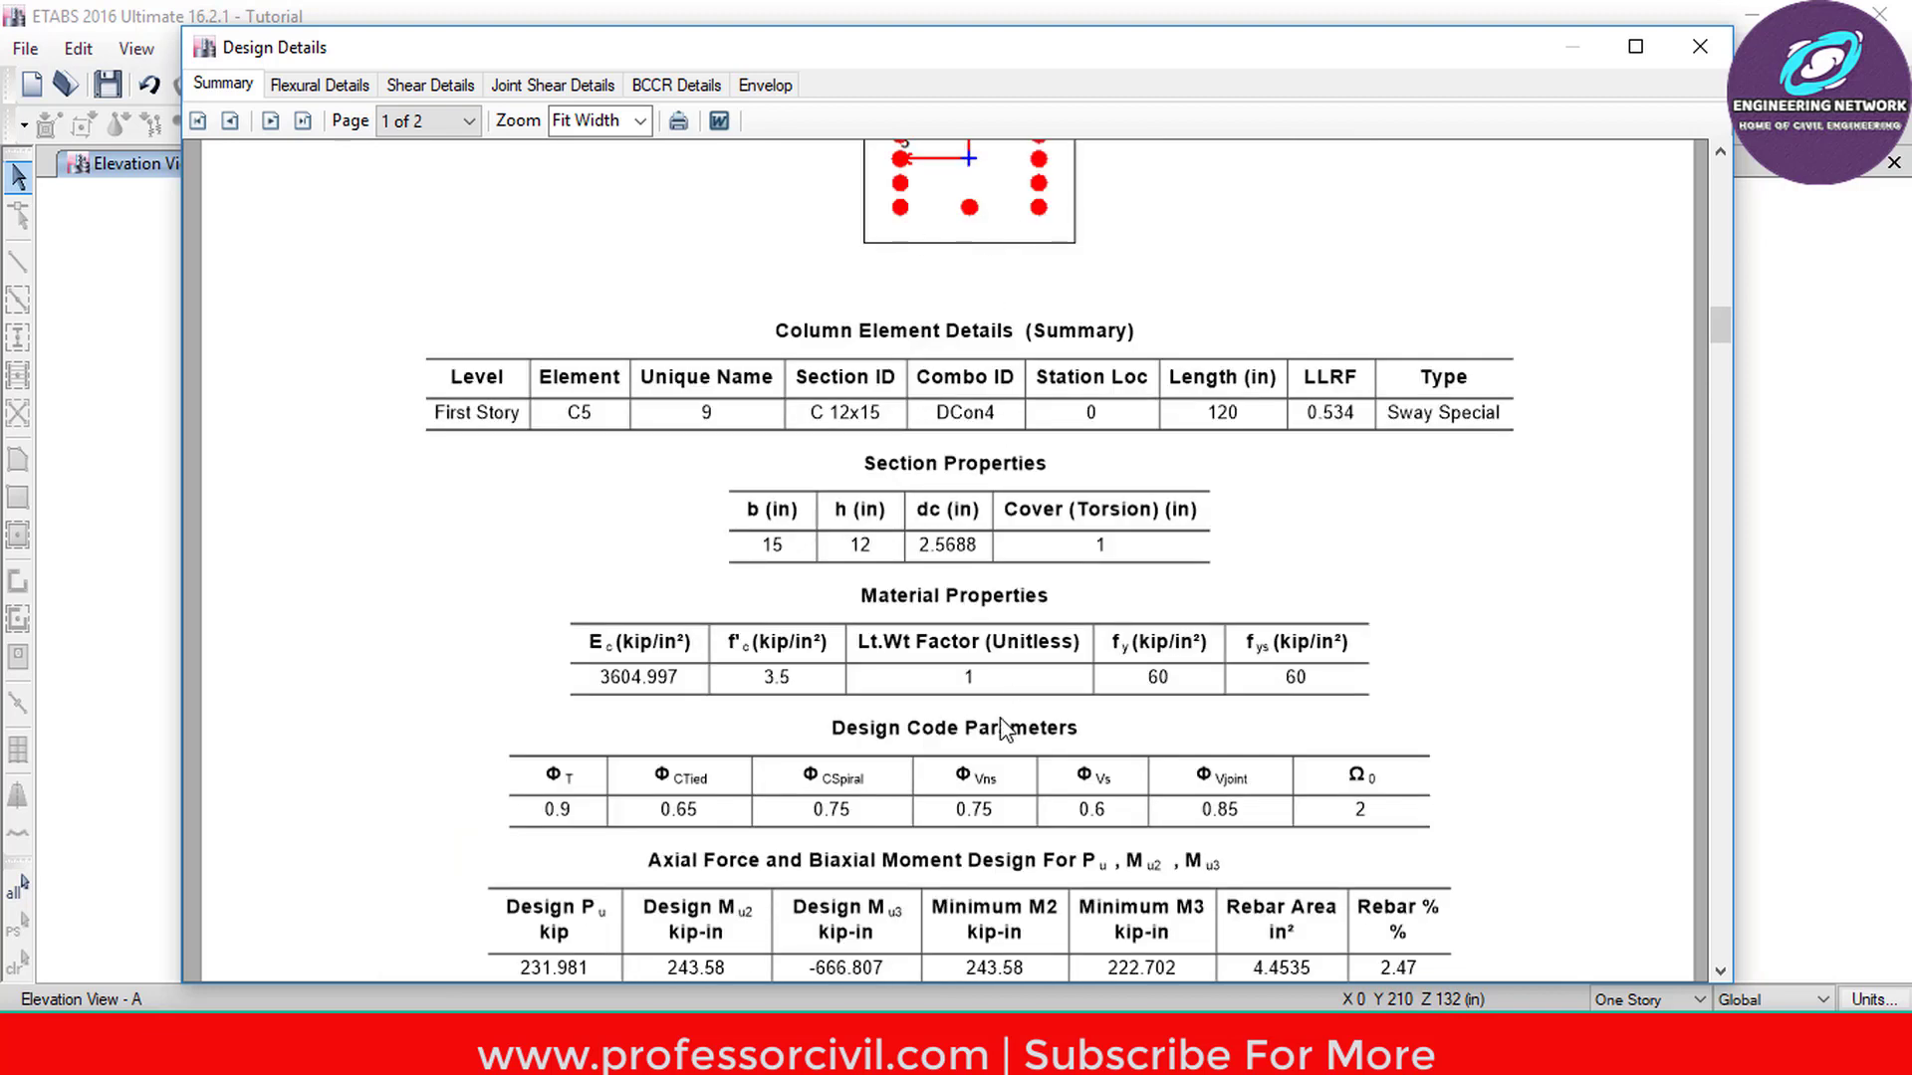
left_click(1700, 46)
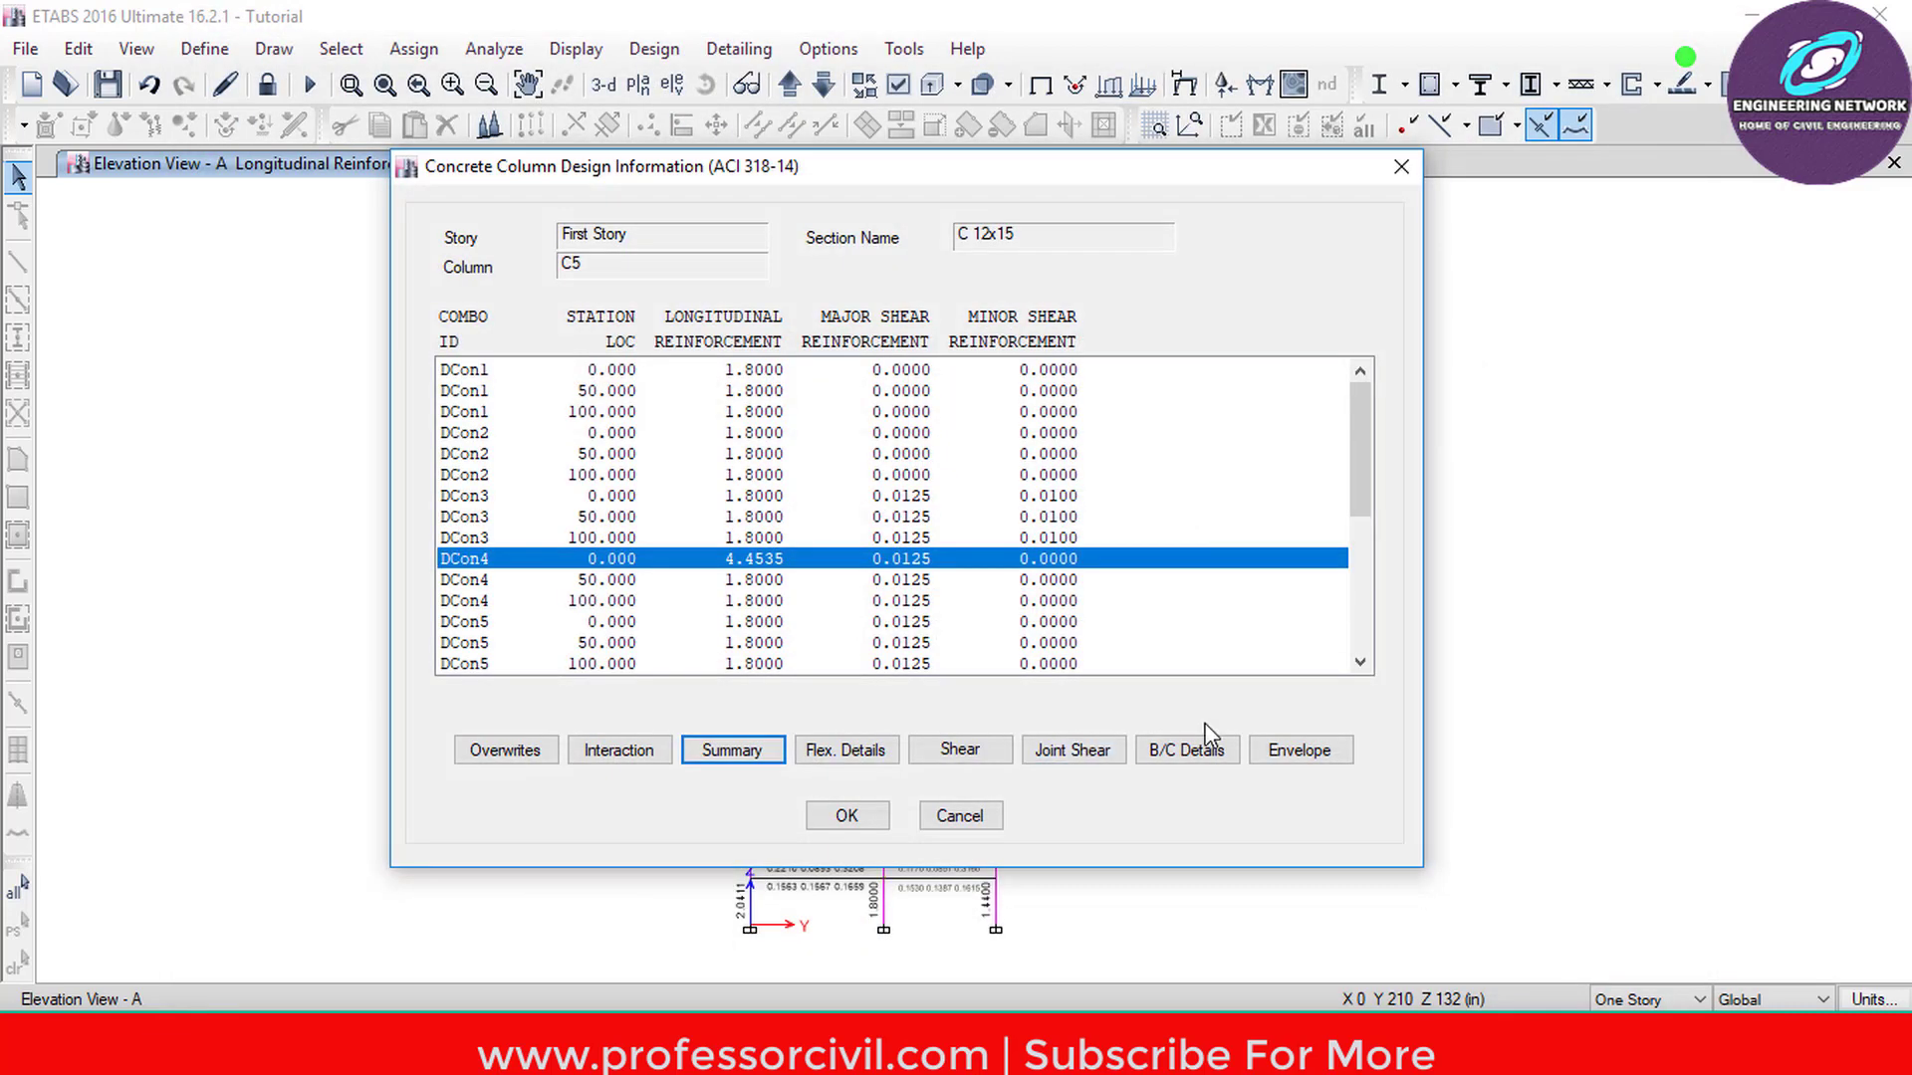
- Review the envelope design report of column C5 and close its design information
left_click(1281, 752)
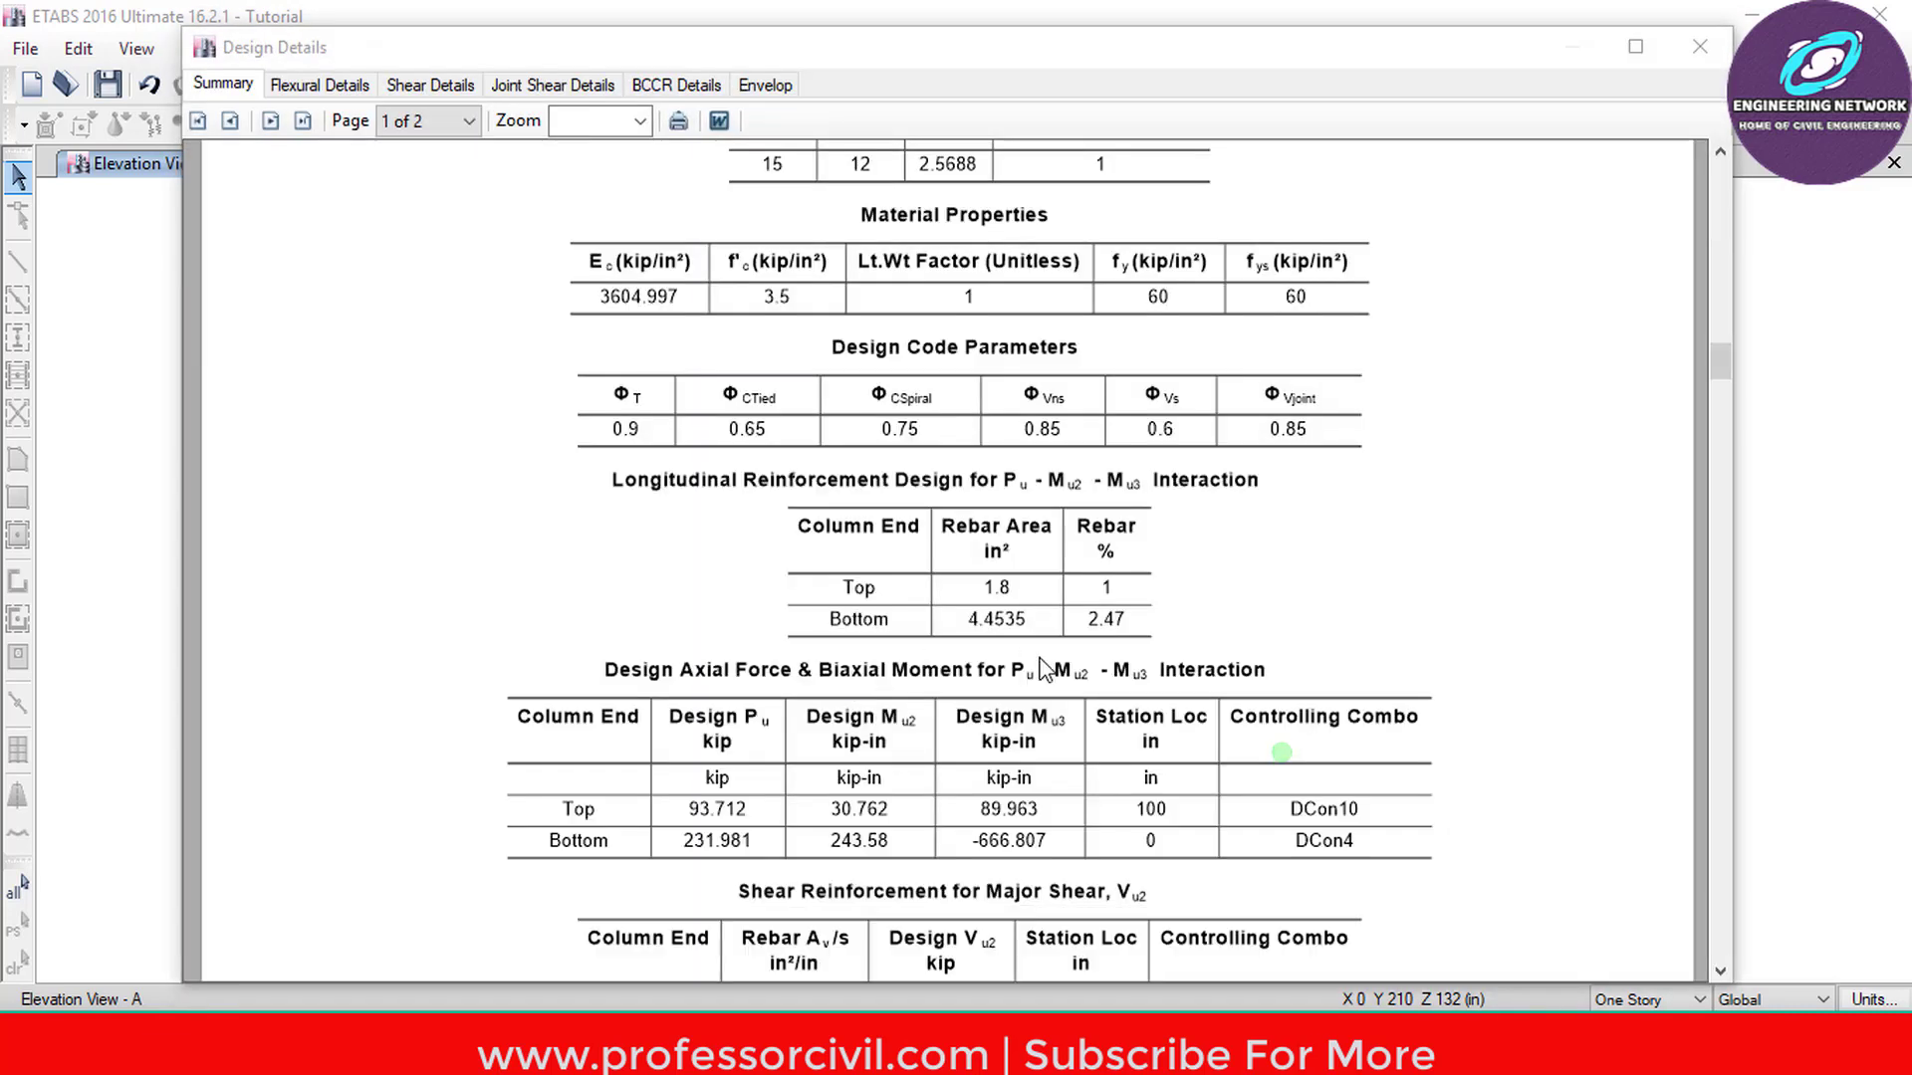
scroll(963, 542, "up", 5)
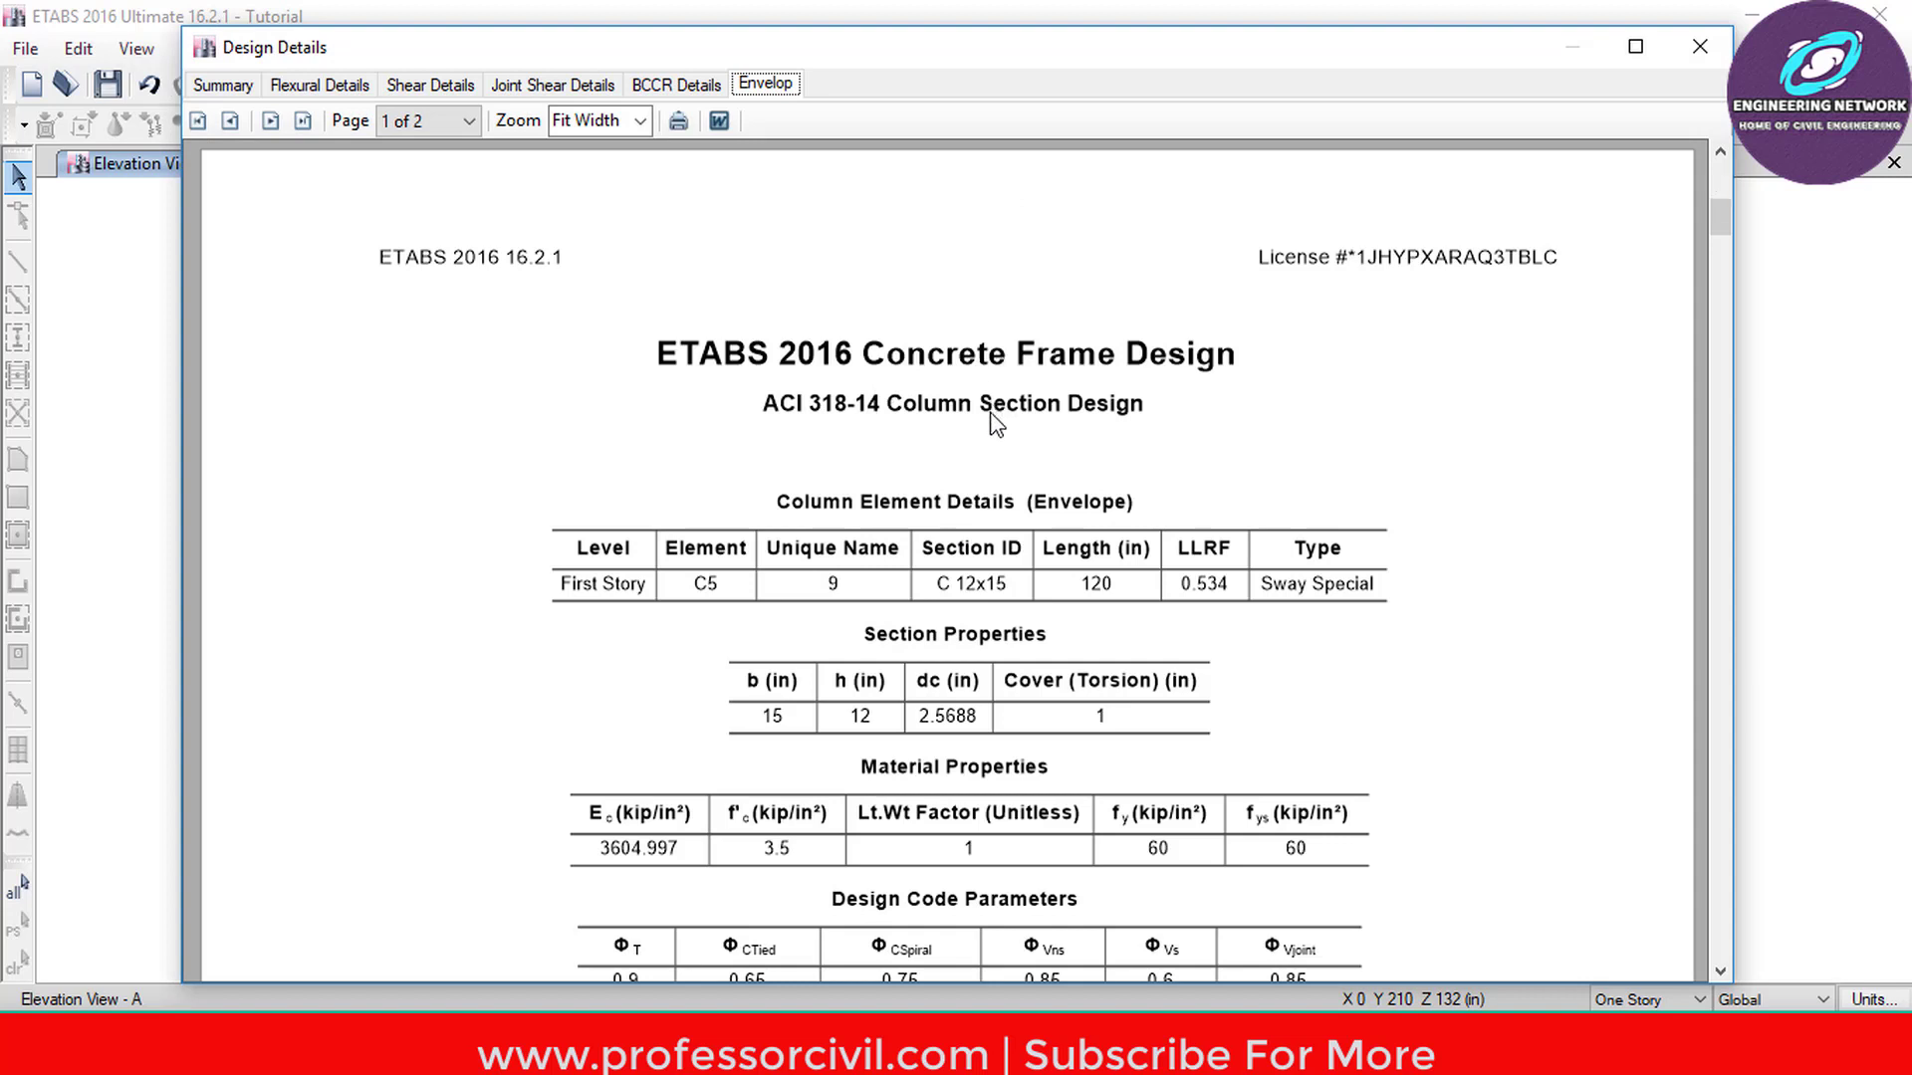
scroll(1001, 463, "down", 1)
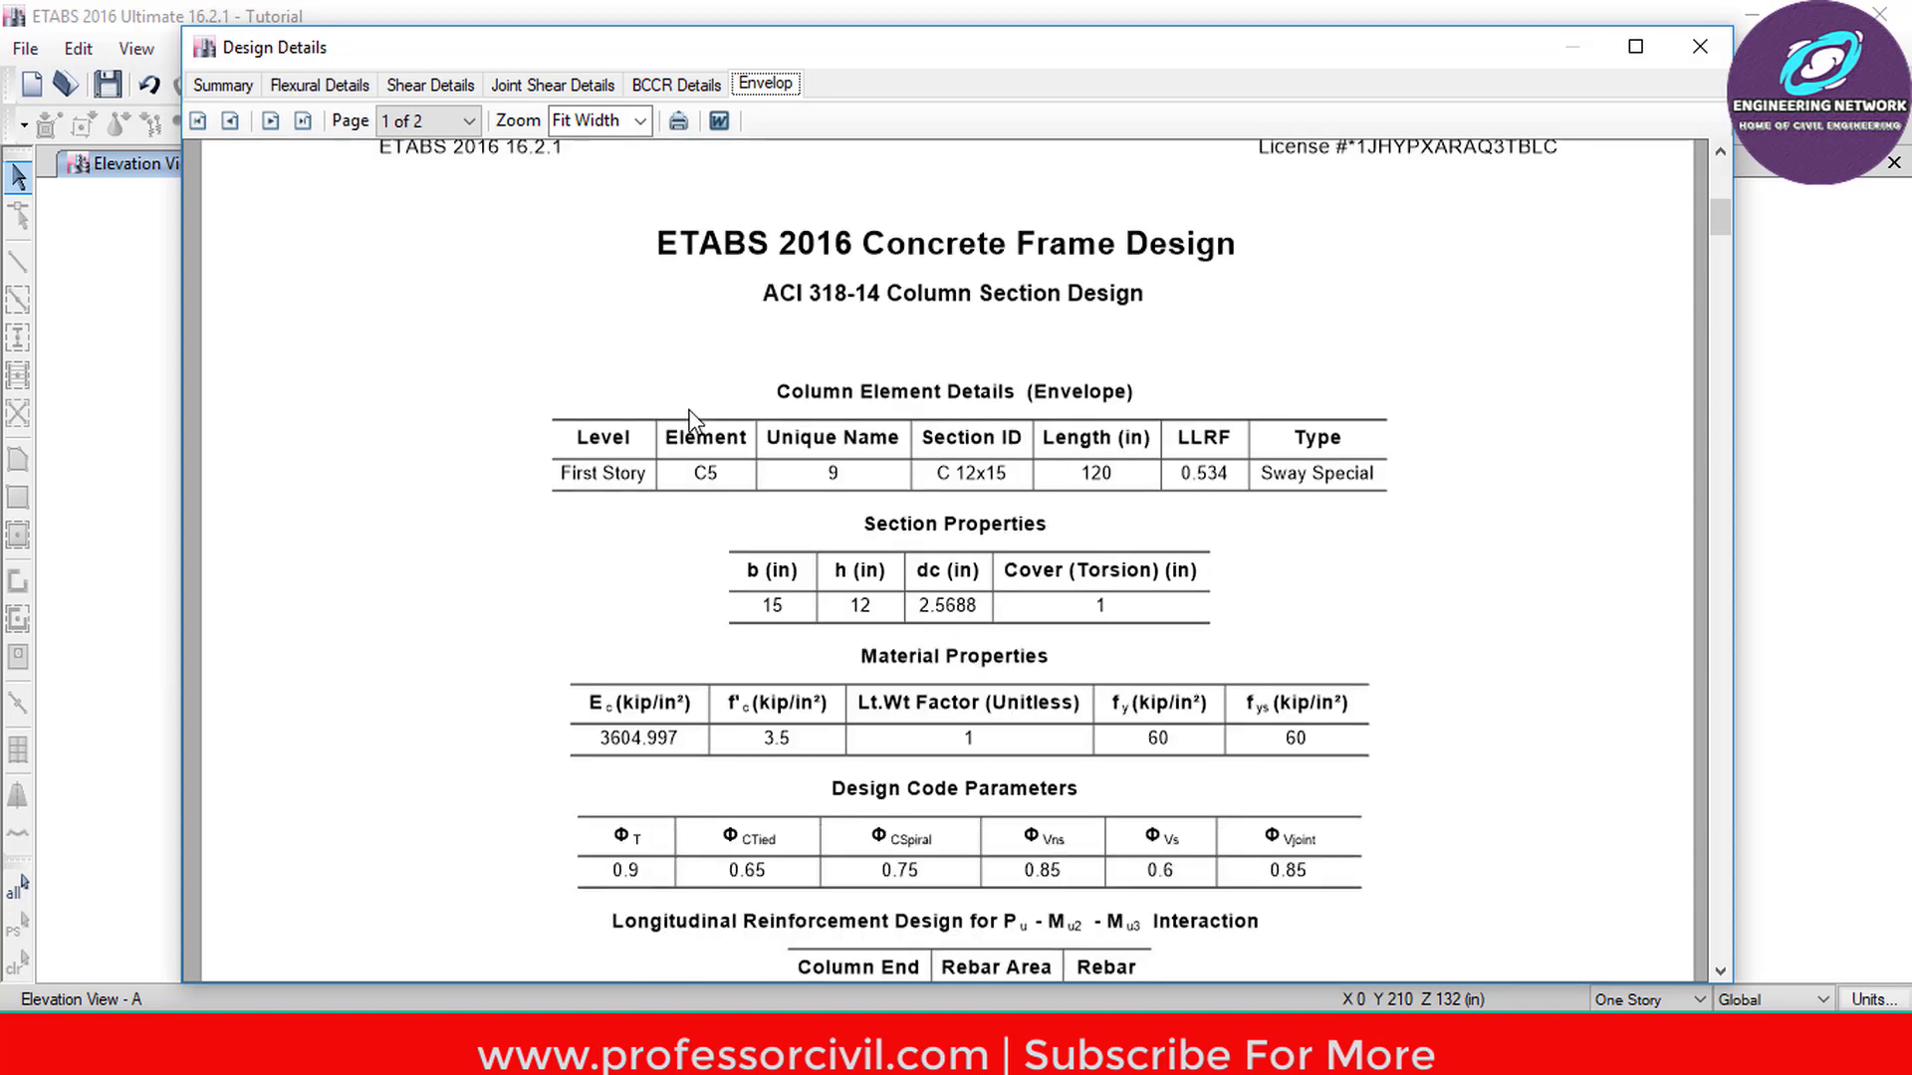
left_click(1699, 47)
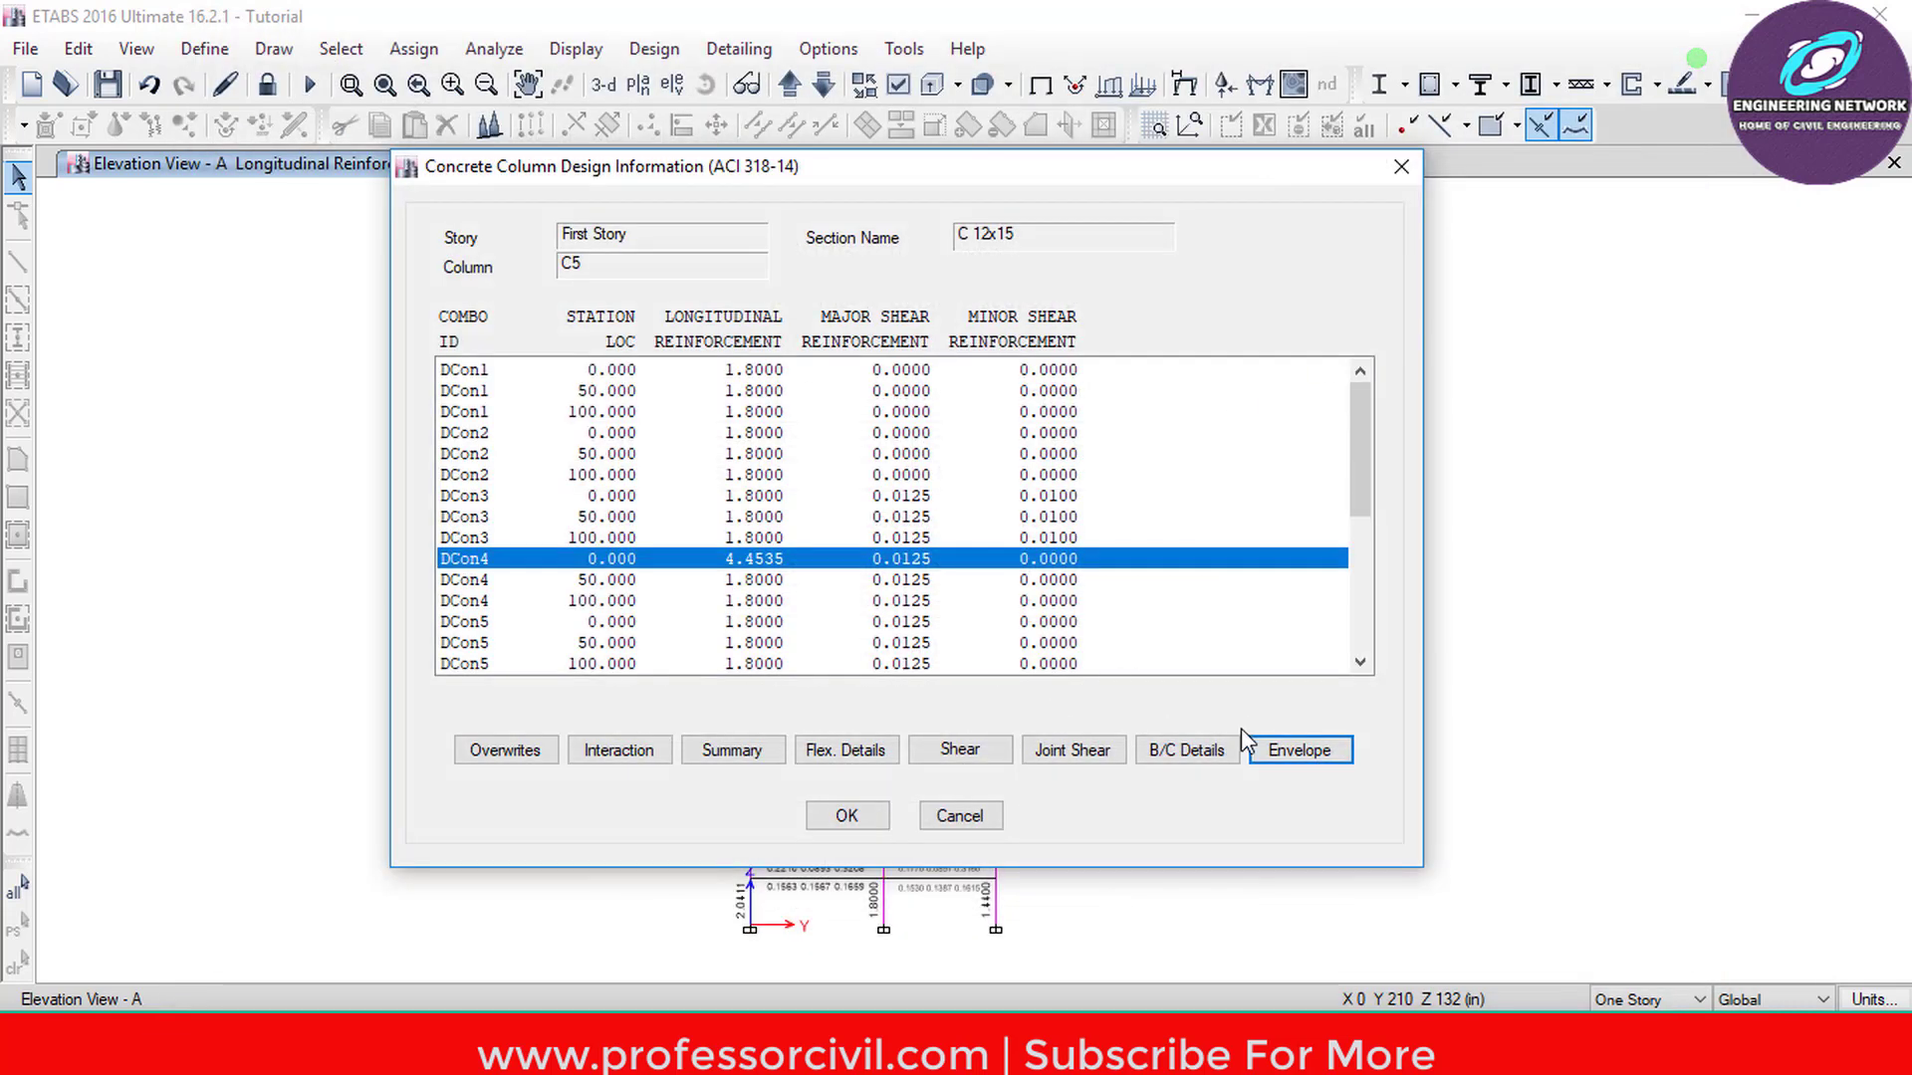
left_click(848, 814)
- Show the longitudinal reinforcing results in the plan view of the 4th story
left_click(639, 85)
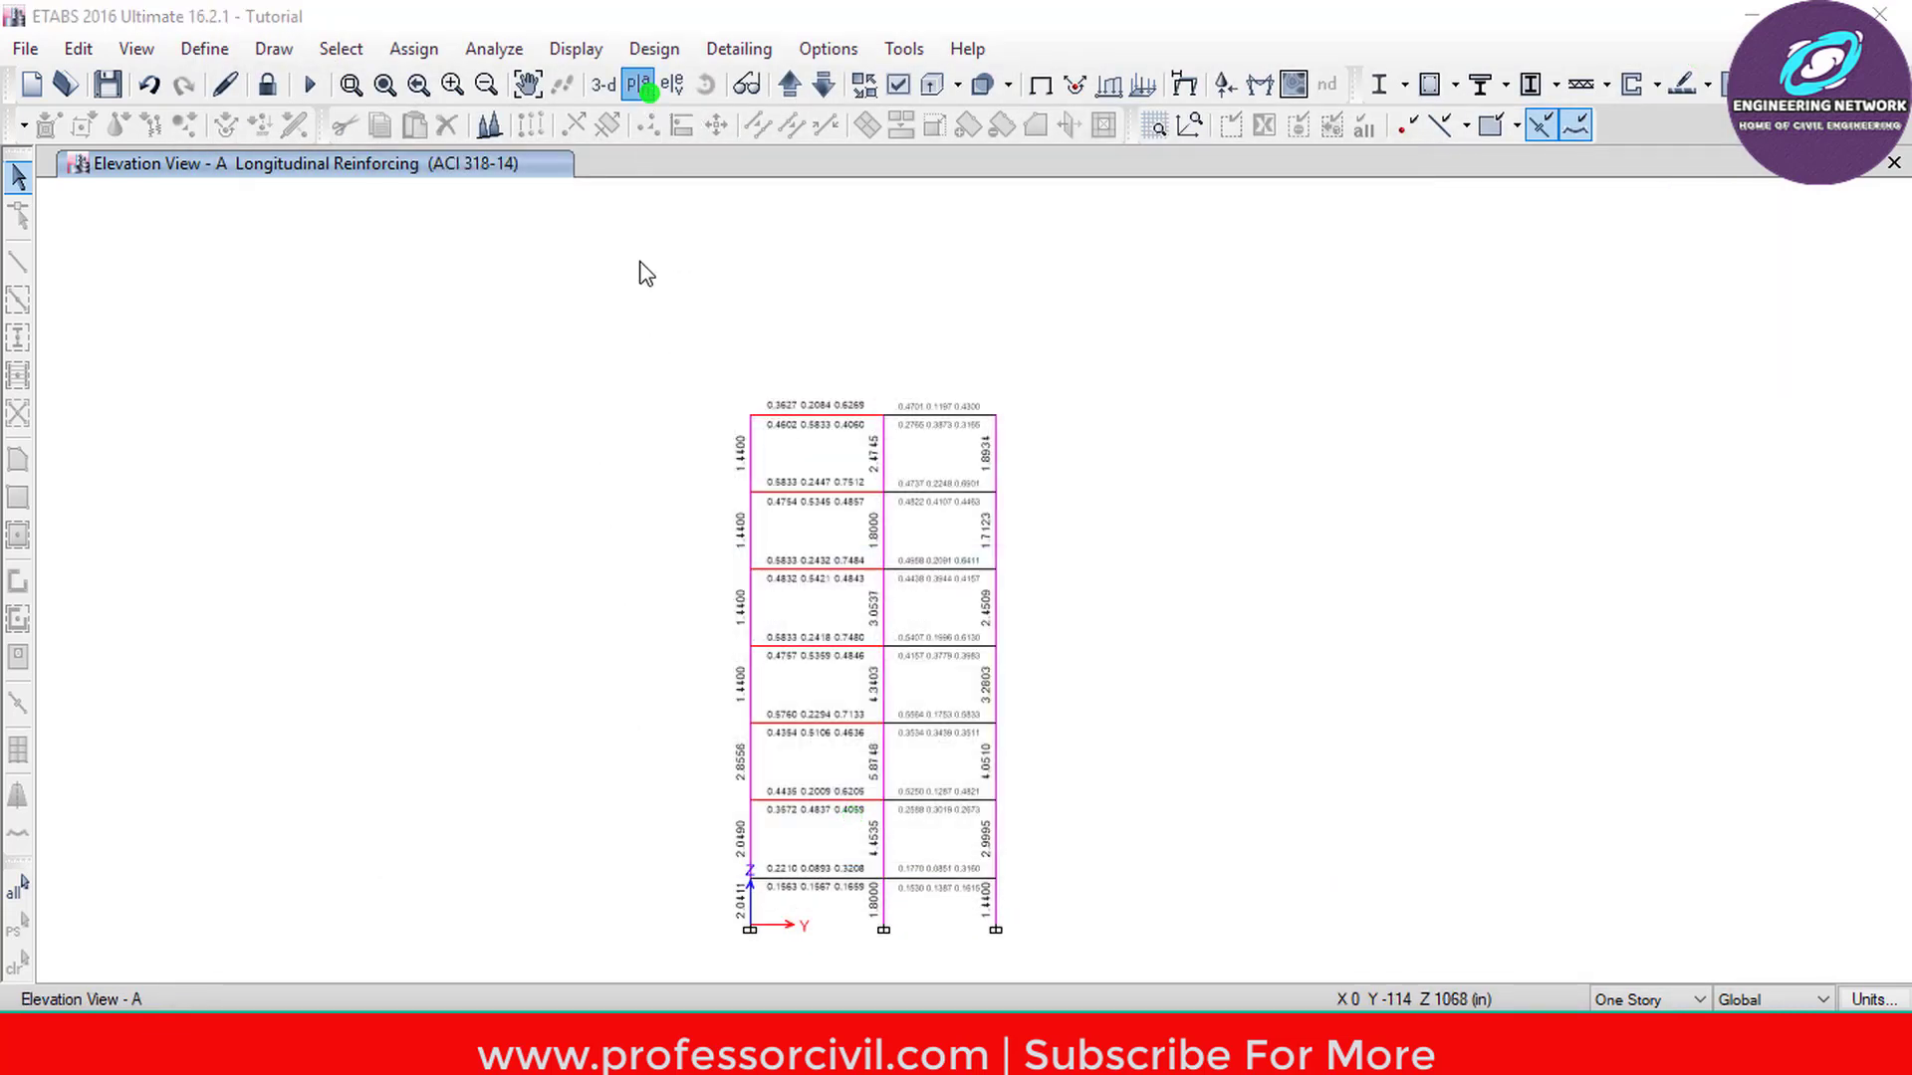
left_click(825, 490)
left_click(843, 859)
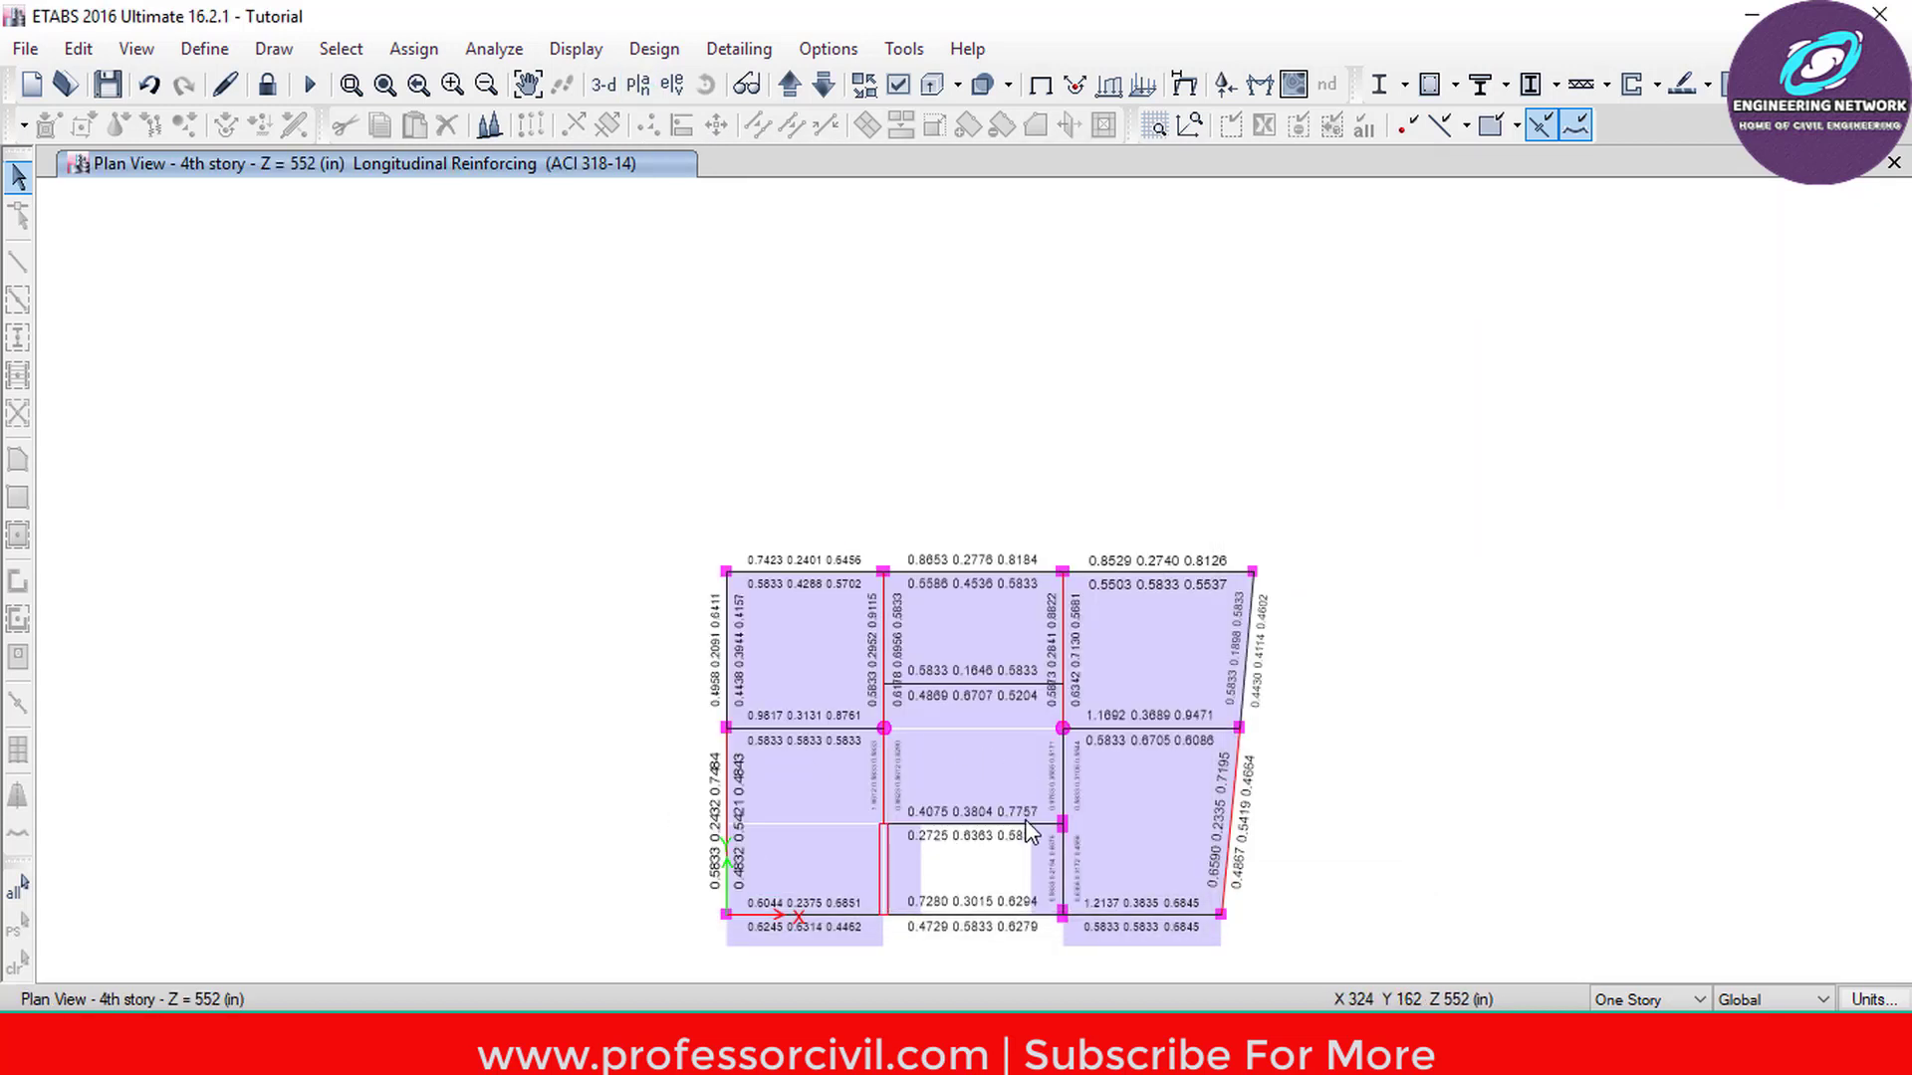
- Review the design summary report of 4th story beam B11, including its flexural and shear reinforcement
right_click(810, 736)
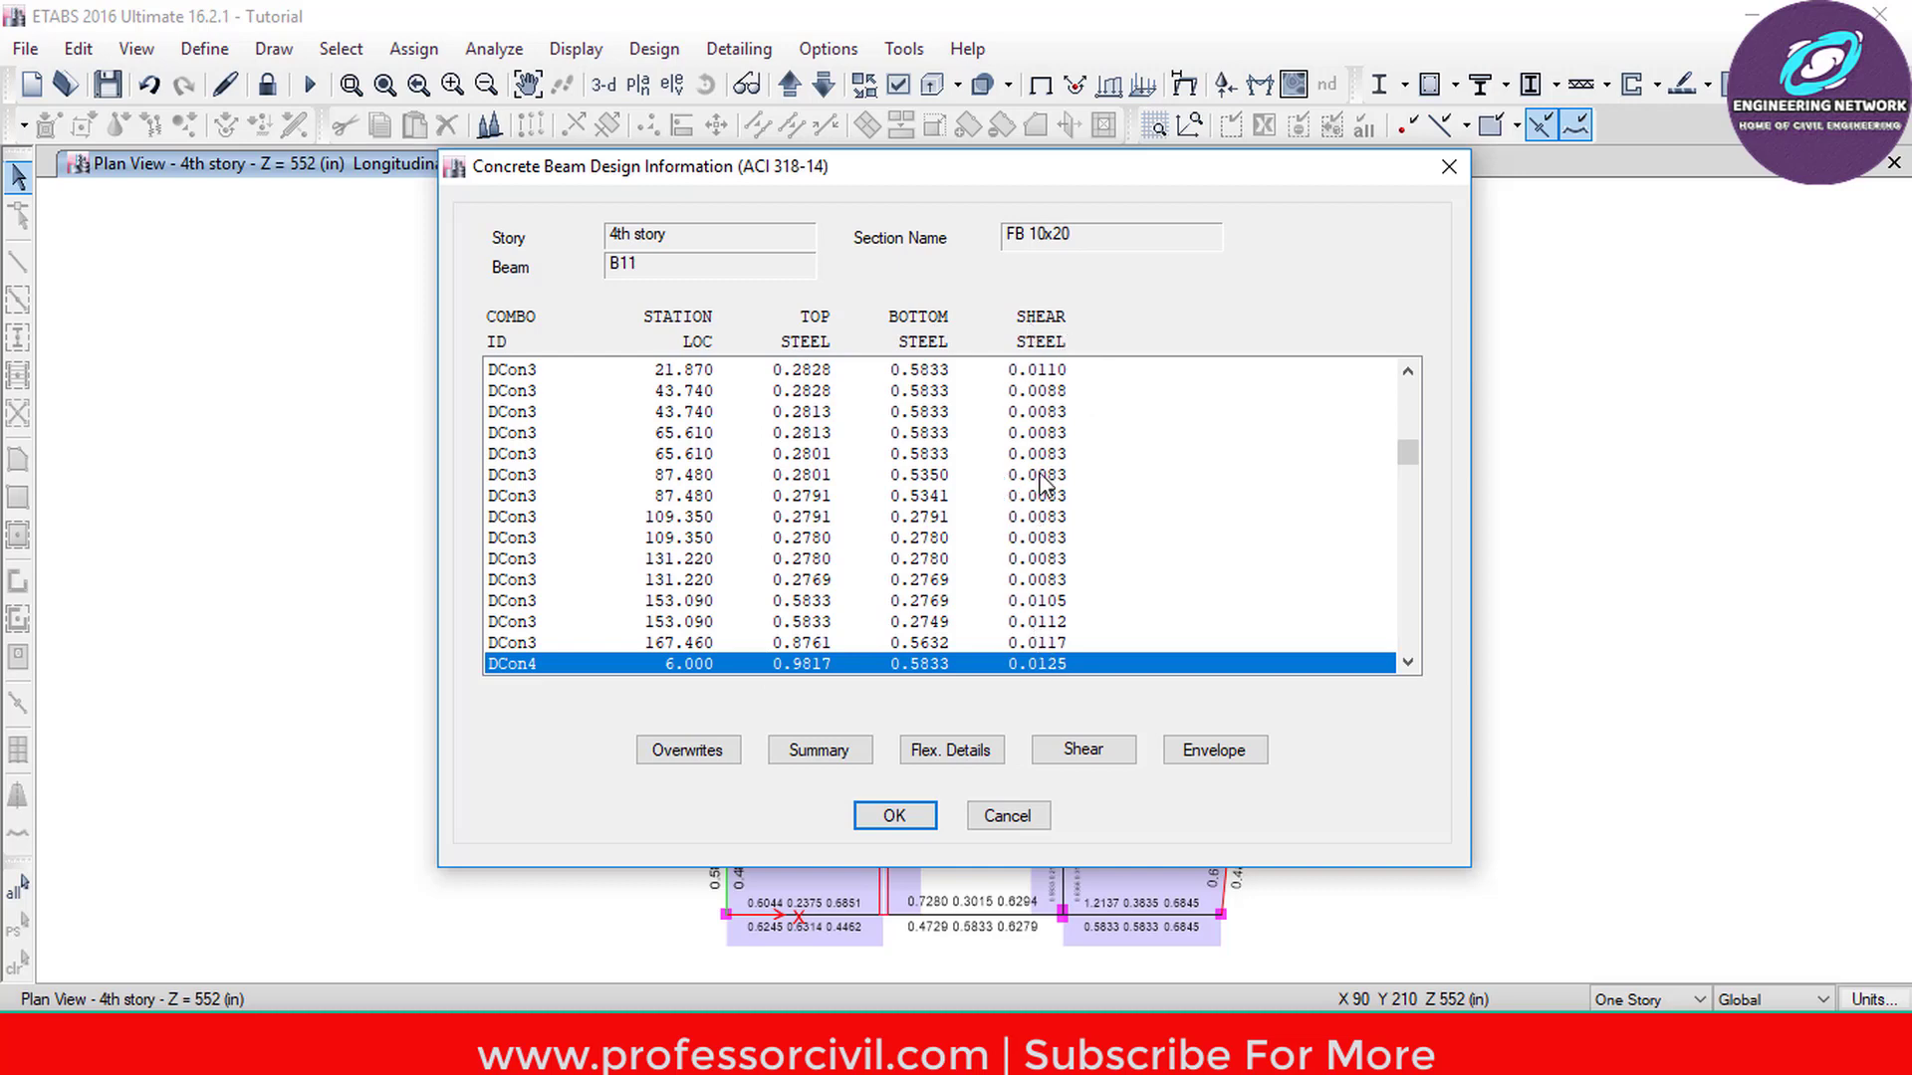
left_click(811, 754)
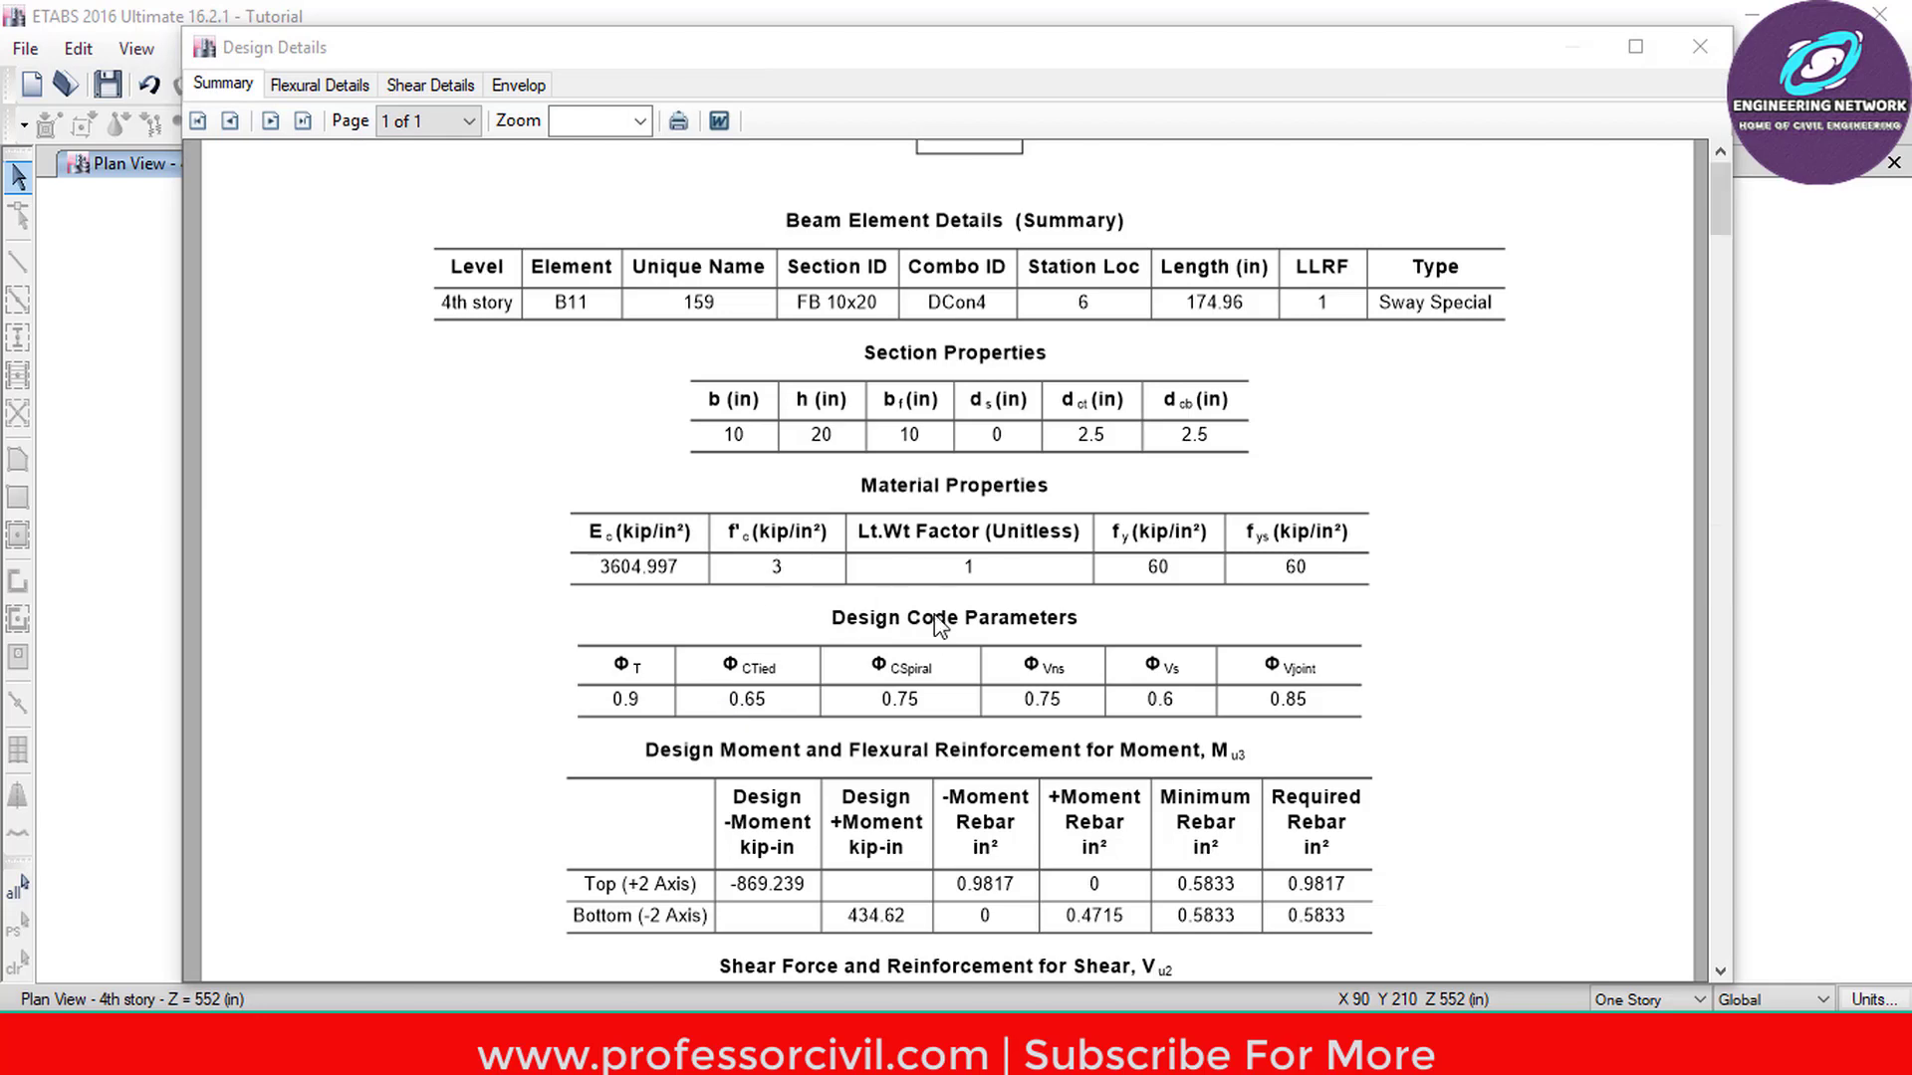
scroll(956, 694, "down", 4)
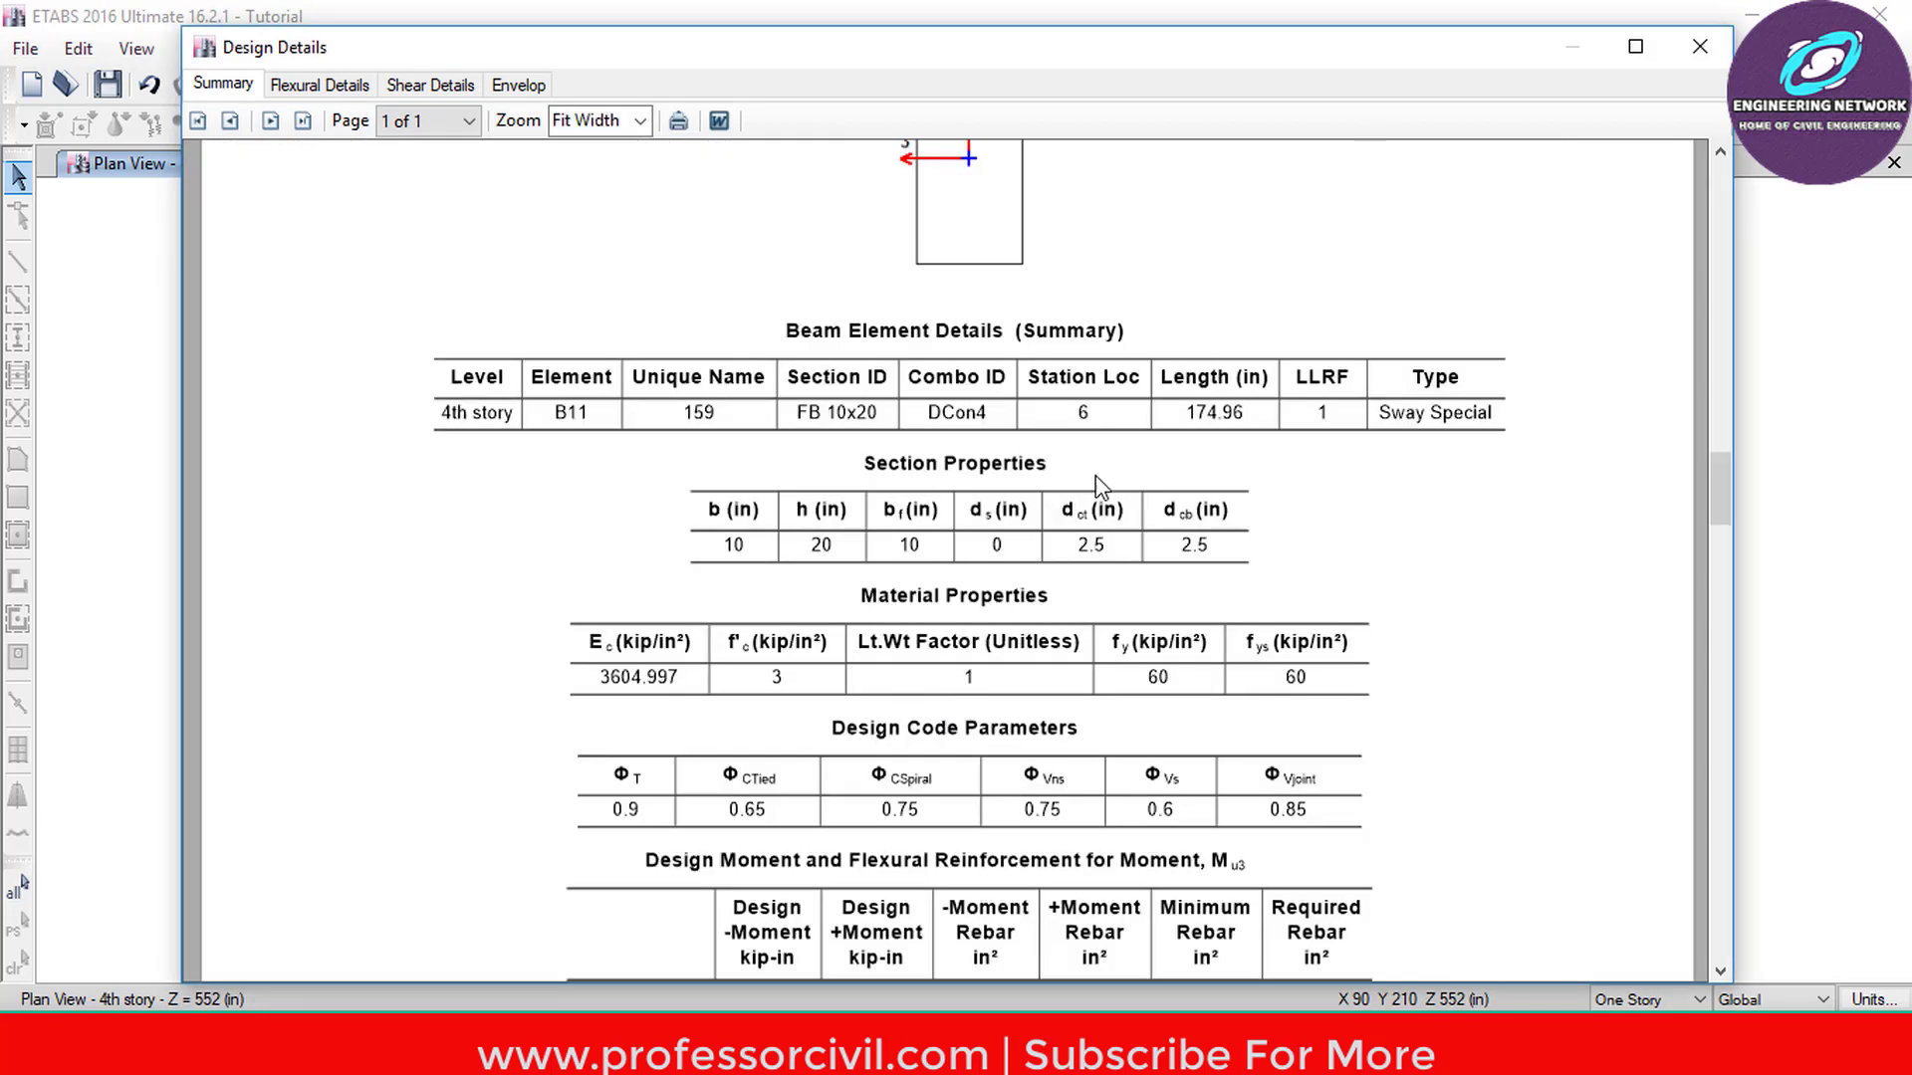
scroll(986, 754, "down", 3)
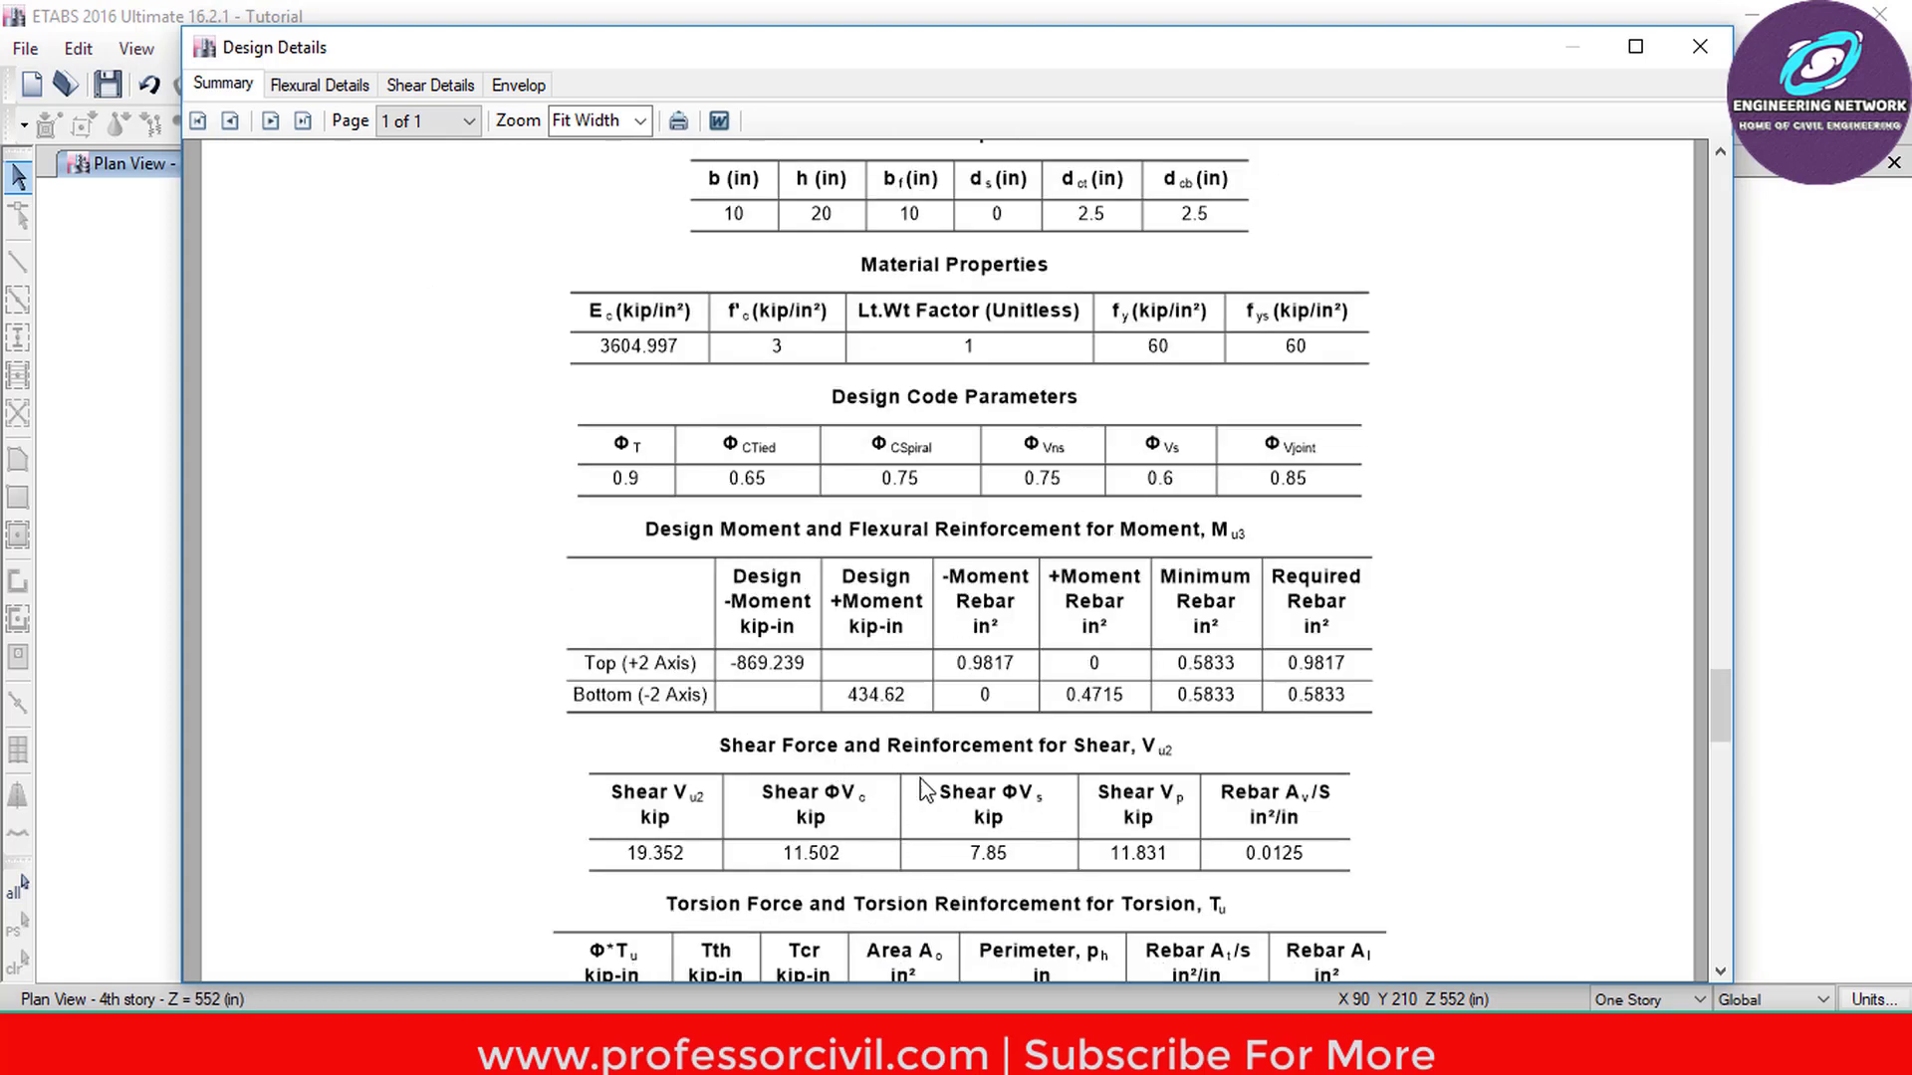
left_click(1700, 46)
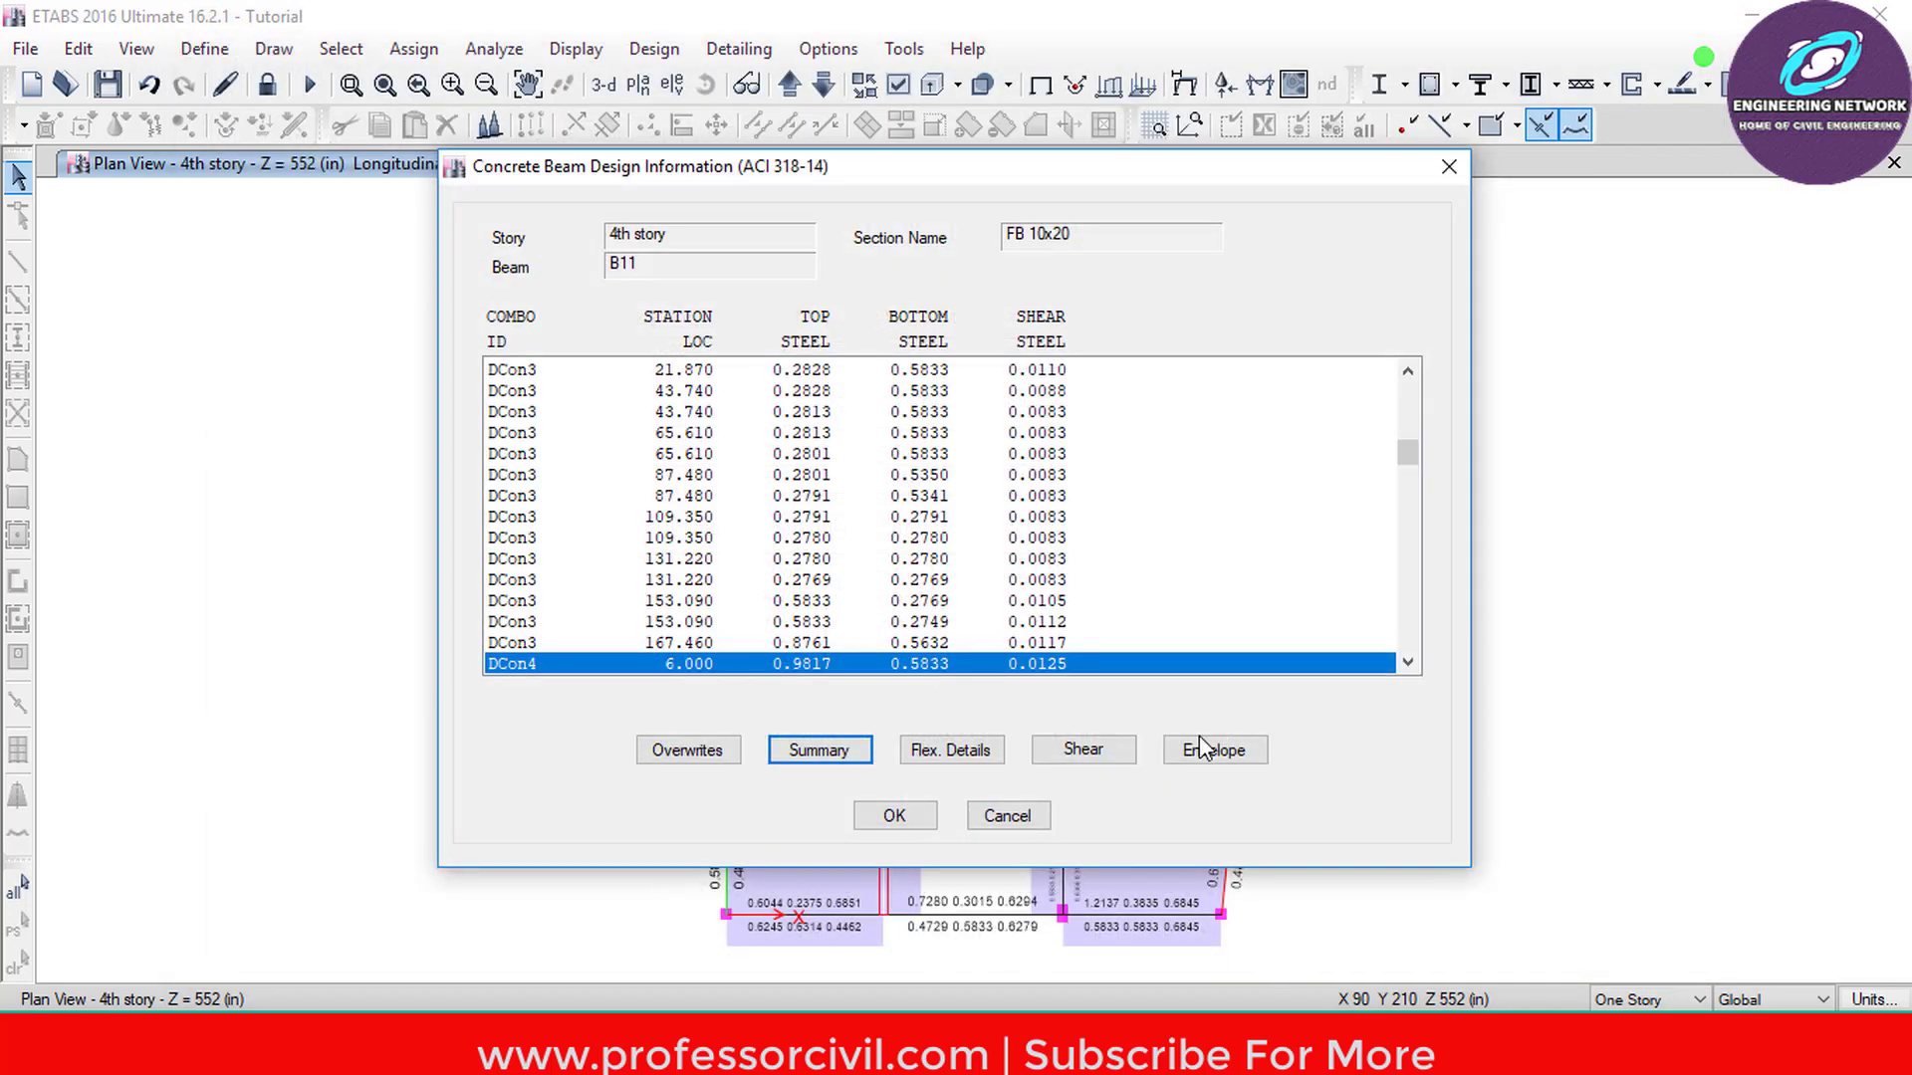
- Review the envelope design report of beam B11, close its design information and return to the 3-D view
left_click(1228, 759)
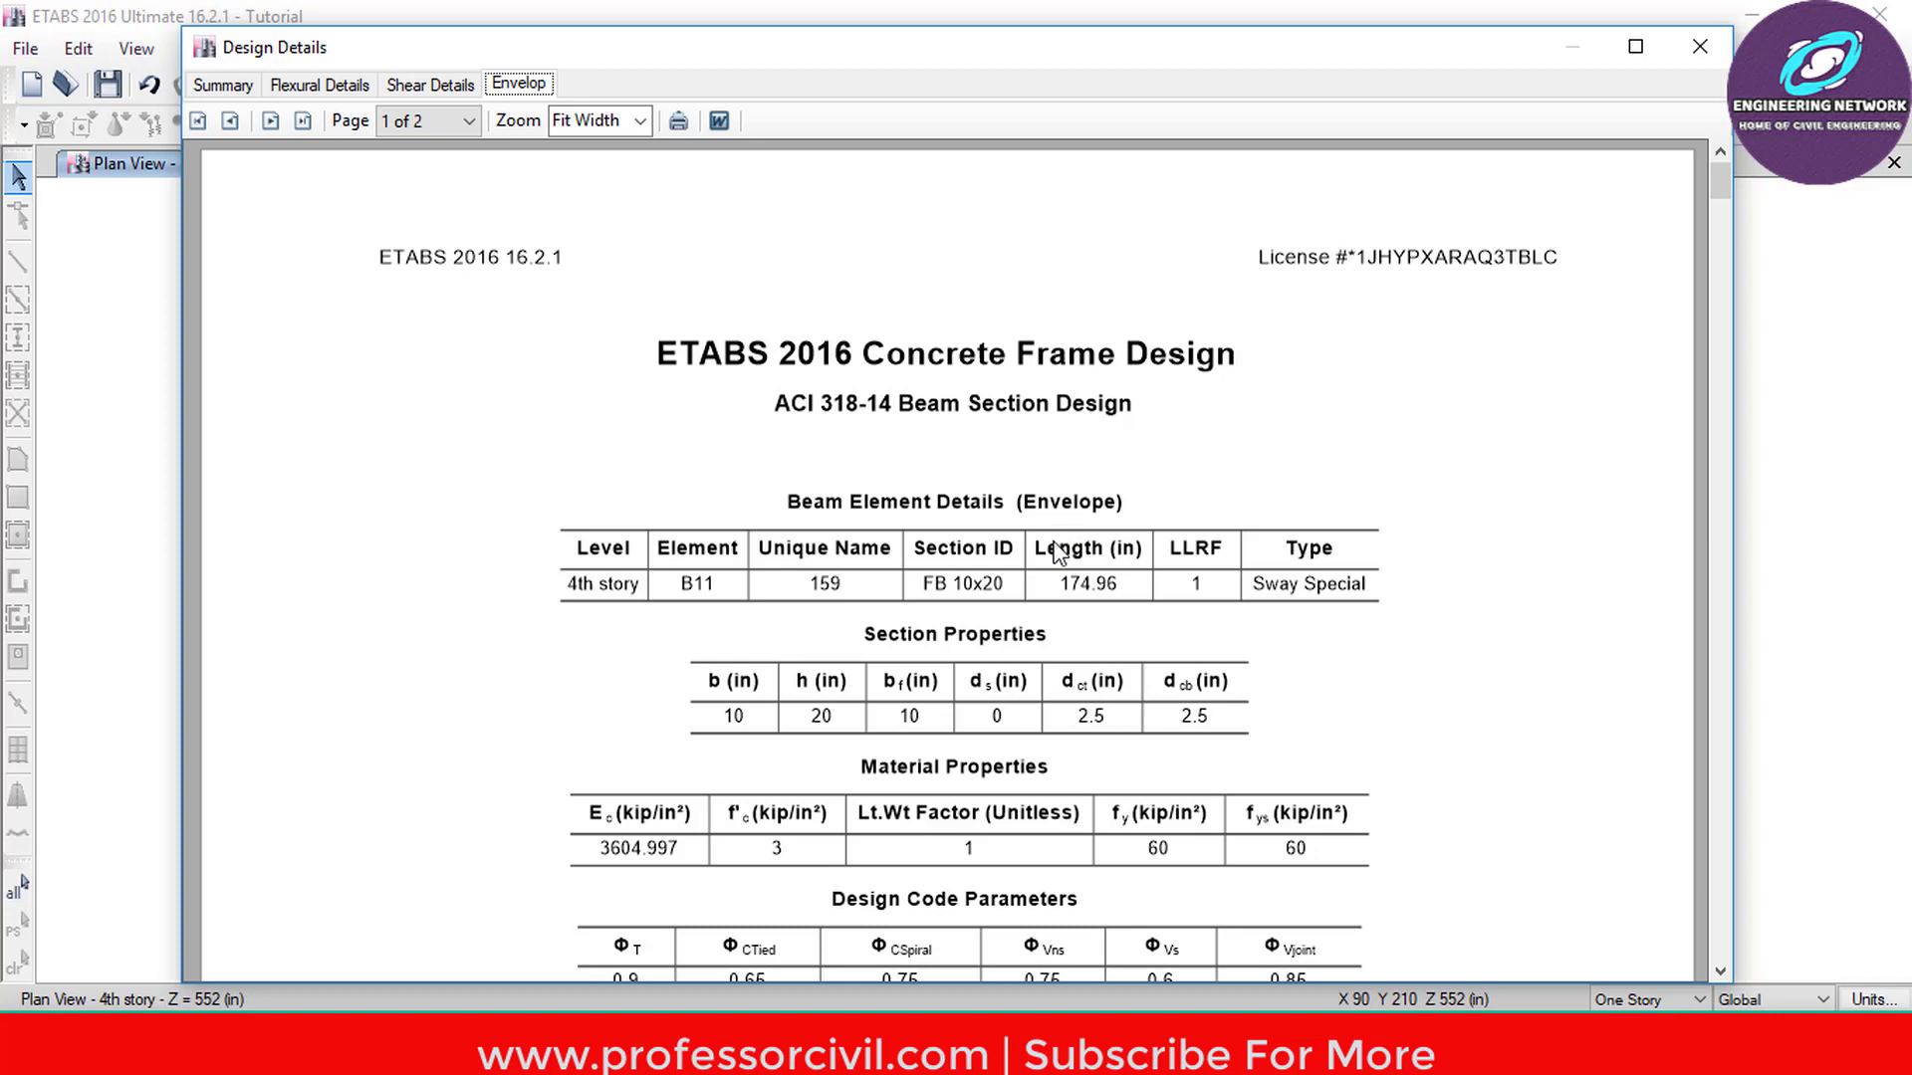
scroll(926, 716, "down", 3)
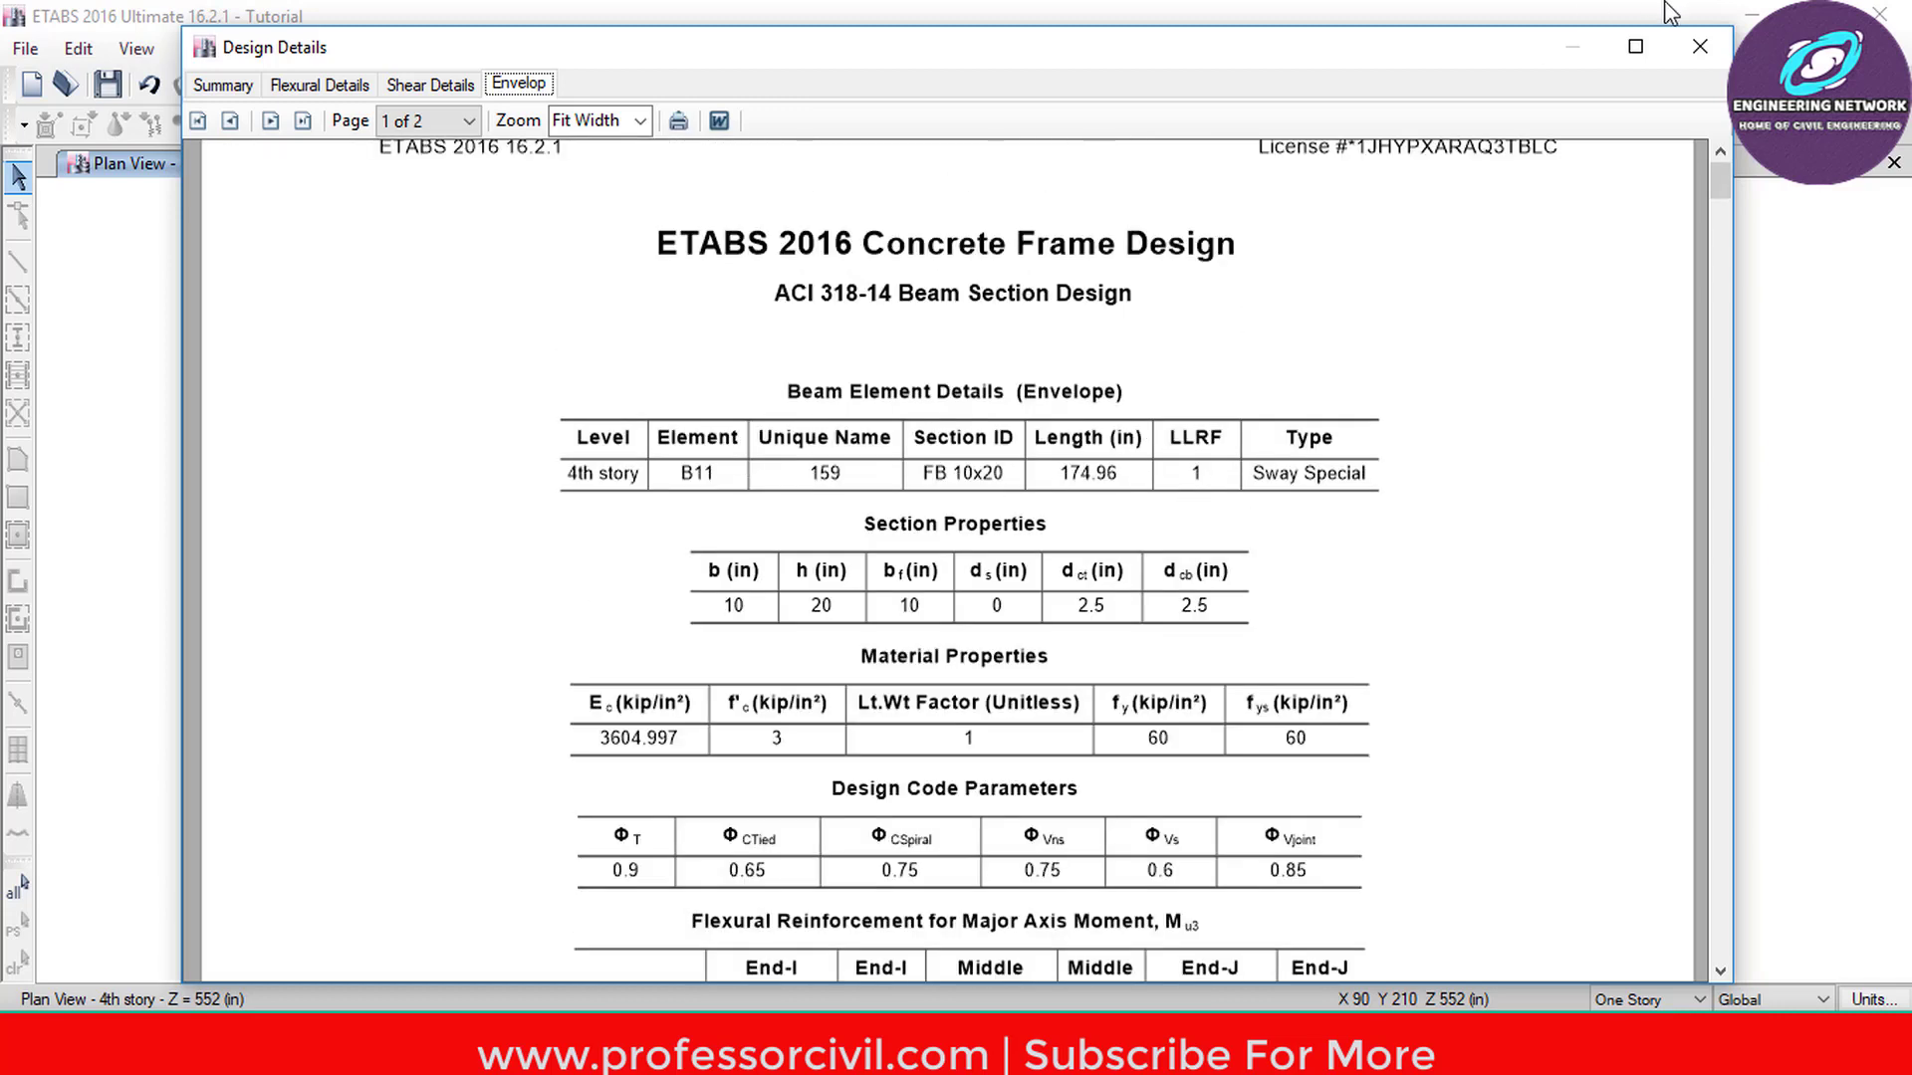
left_click(1699, 46)
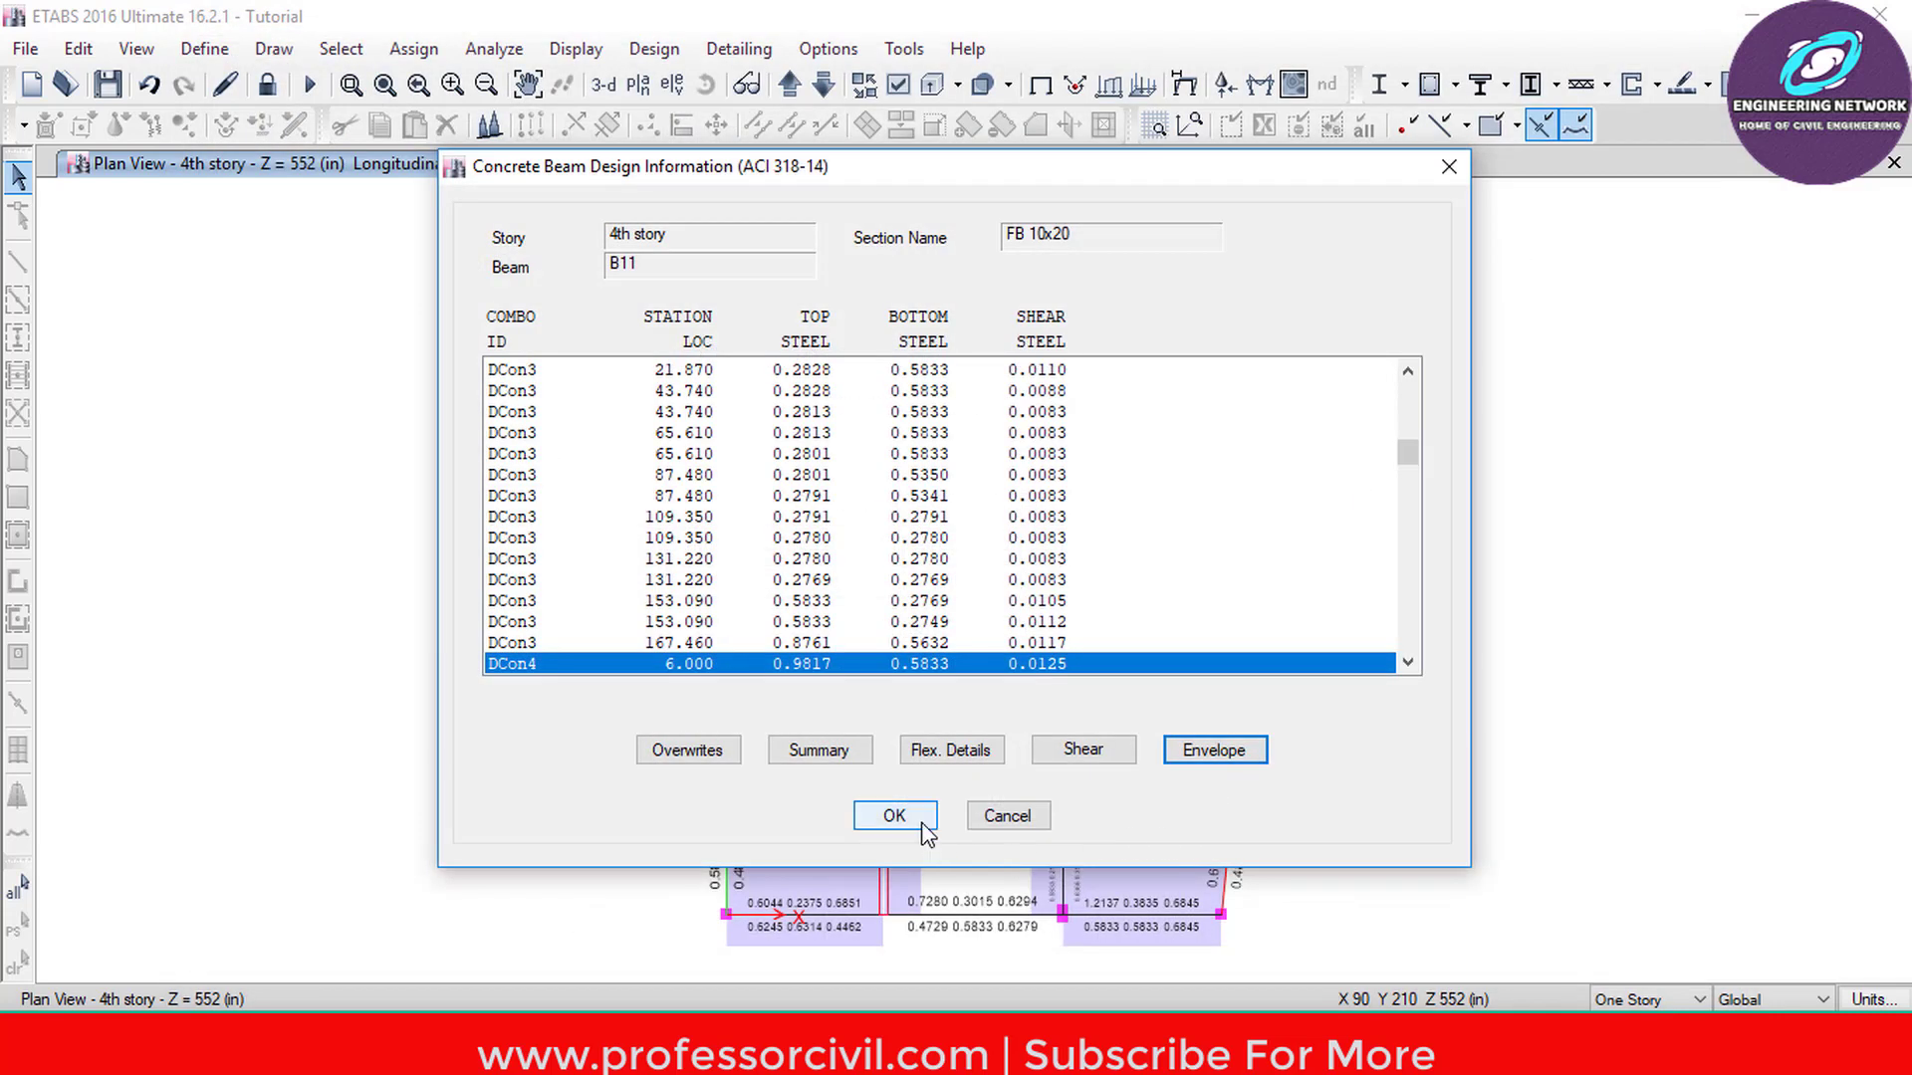
left_click(923, 825)
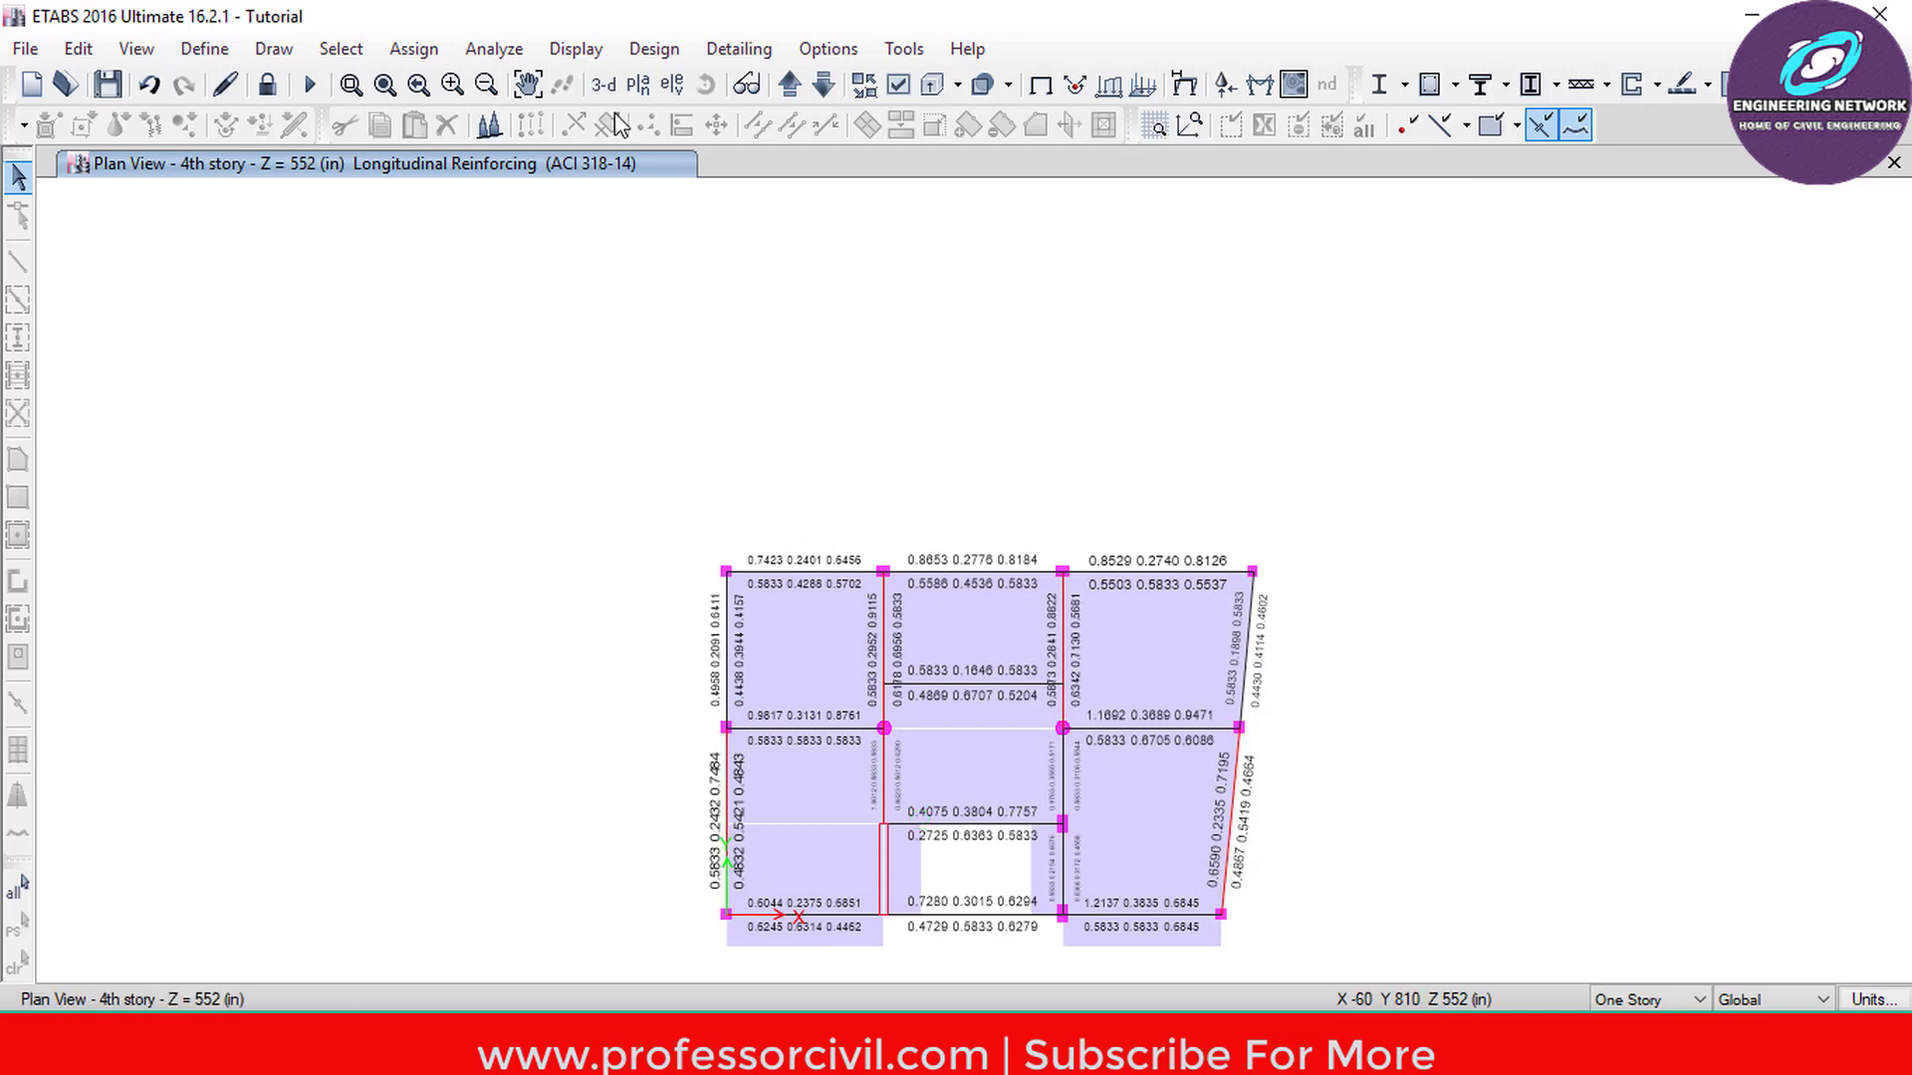
left_click(604, 86)
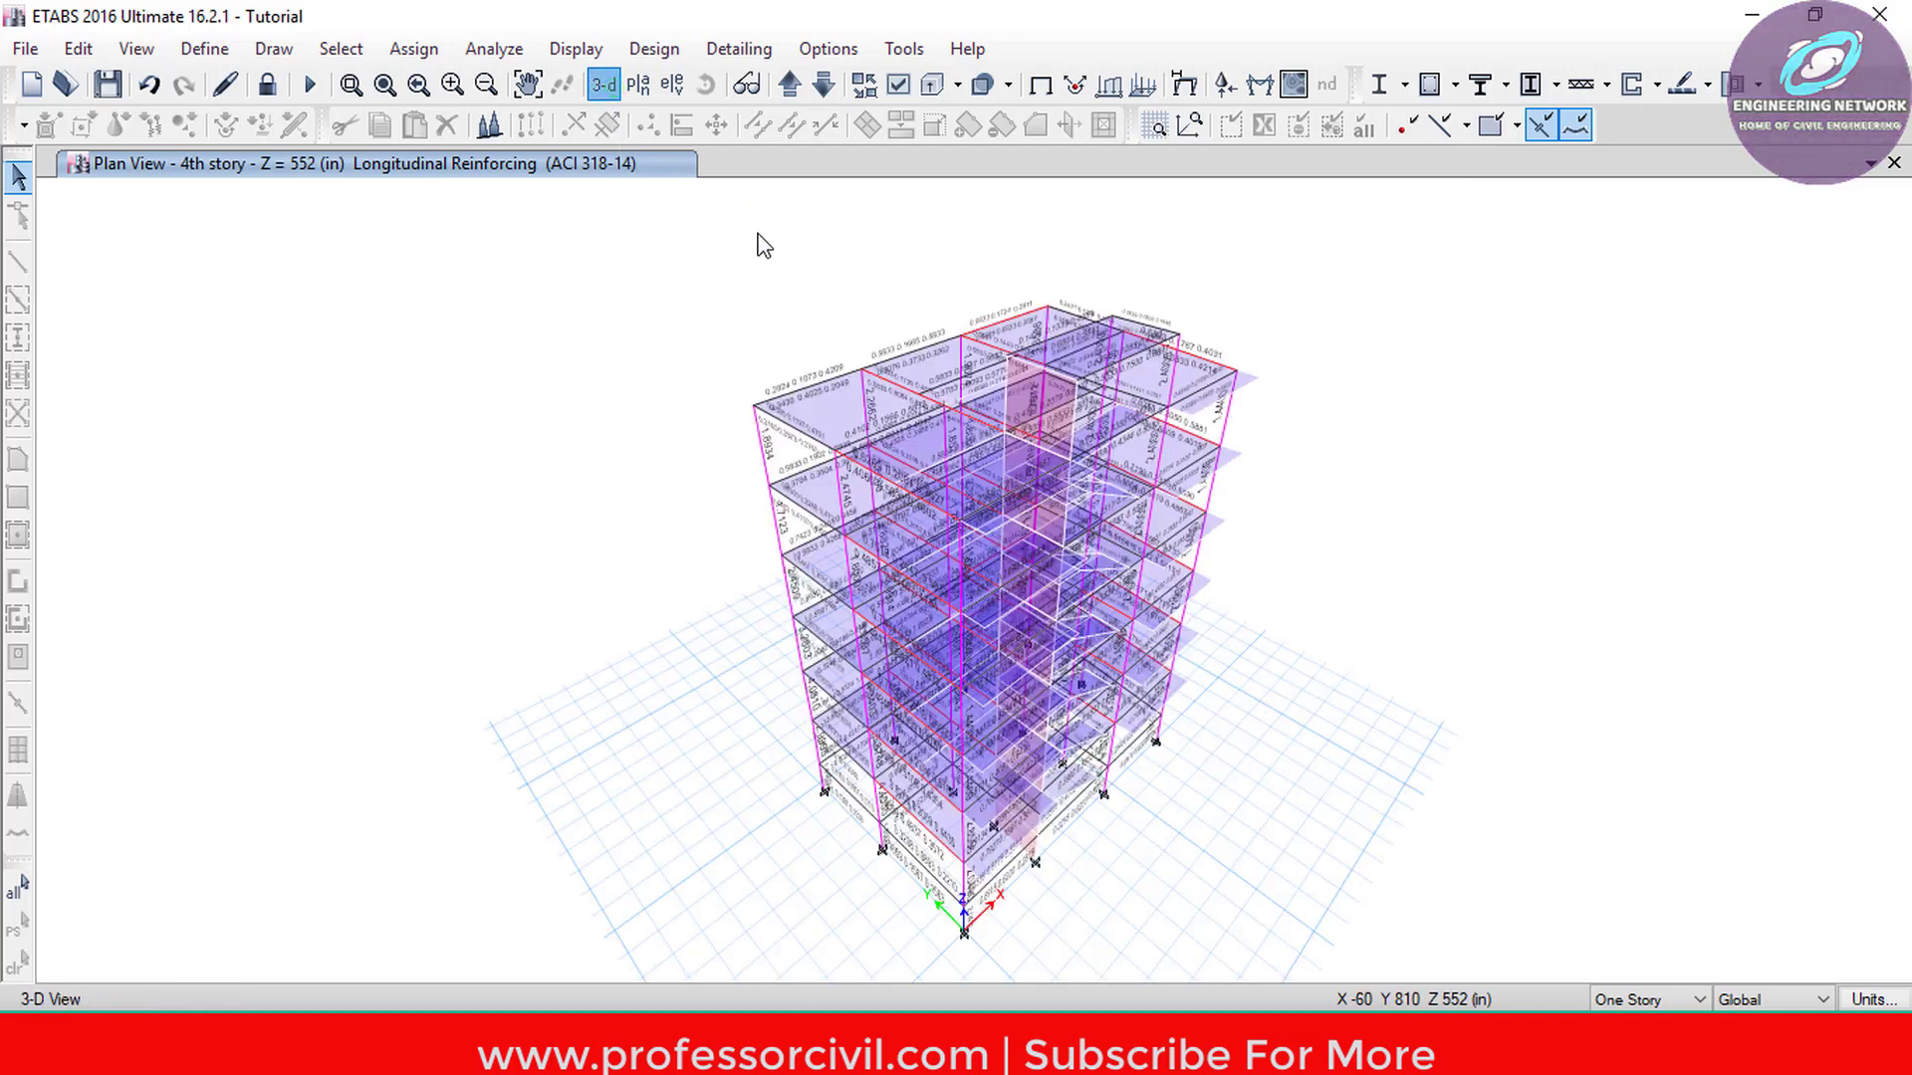